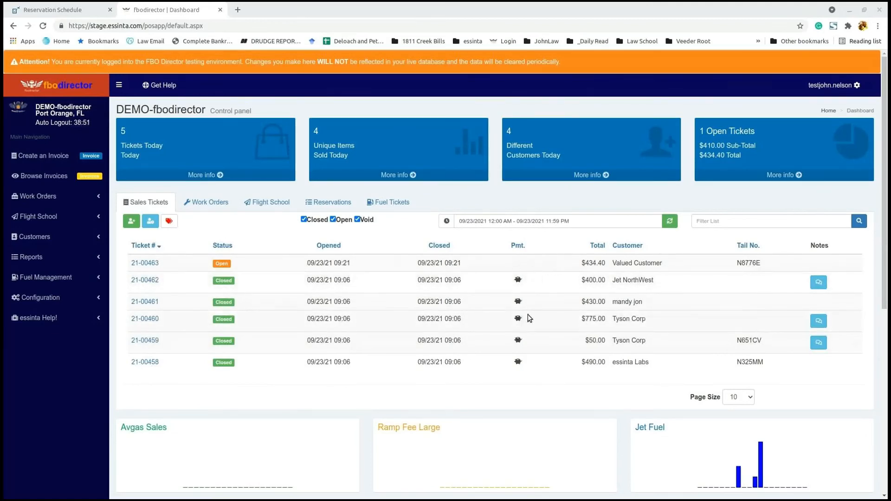
# Step: Filter sales tickets to This Month (September 2021) and show page two, entries 11–20 of 56
pyautogui.click(541, 221)
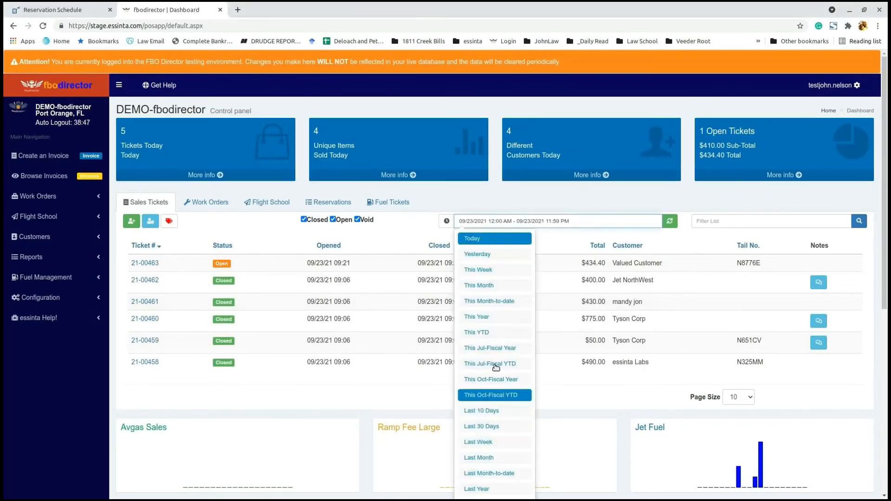
pyautogui.click(495, 285)
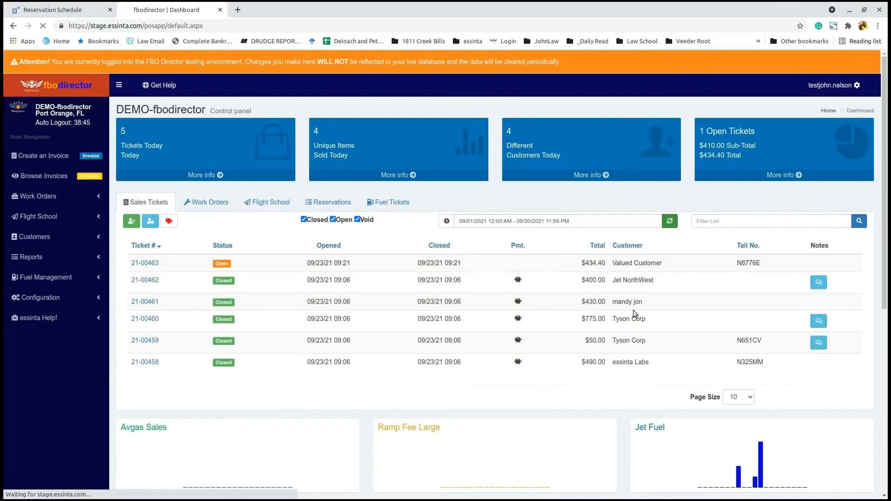
pyautogui.scroll(-3, 513, 377)
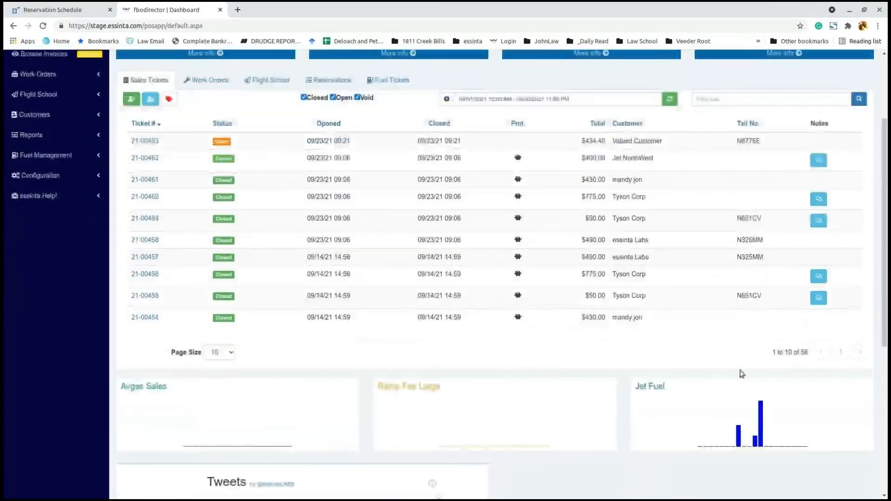
pyautogui.click(861, 352)
pyautogui.scroll(3, 523, 350)
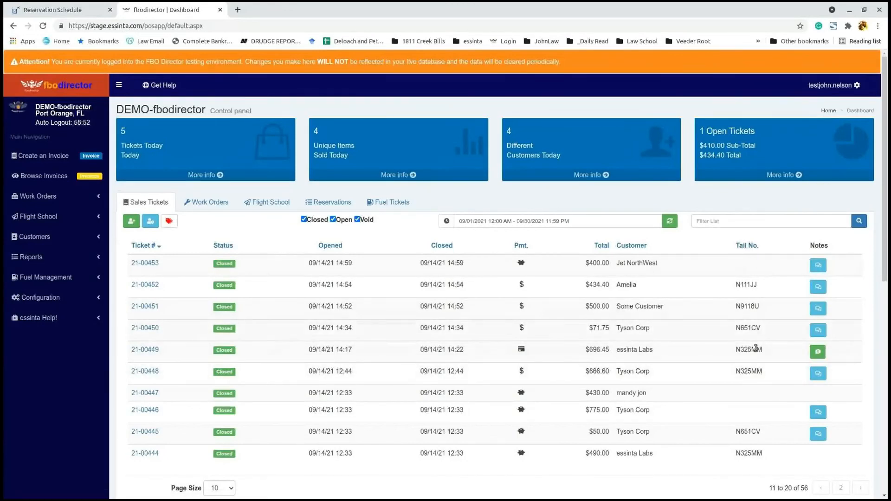
# Step: Read the customer notes on tickets 21-00453 and 21-00452, then open ticket 21-00449's invoice PDF
pyautogui.click(819, 267)
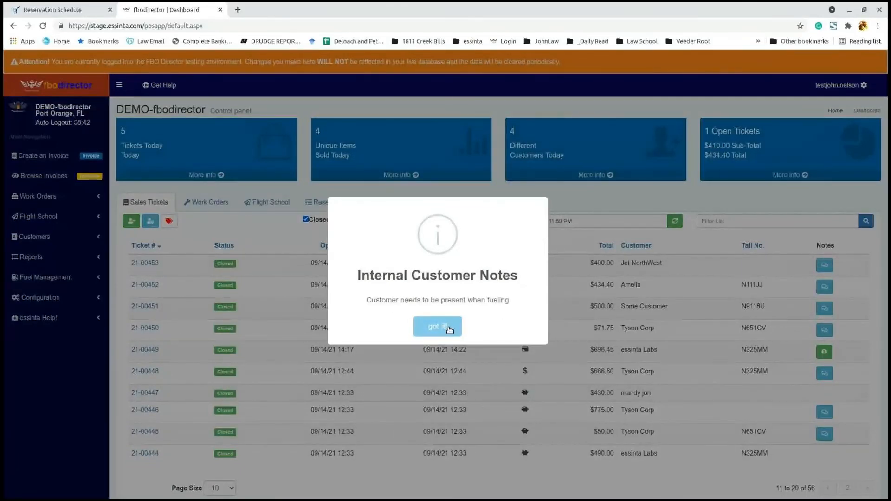
pyautogui.click(449, 329)
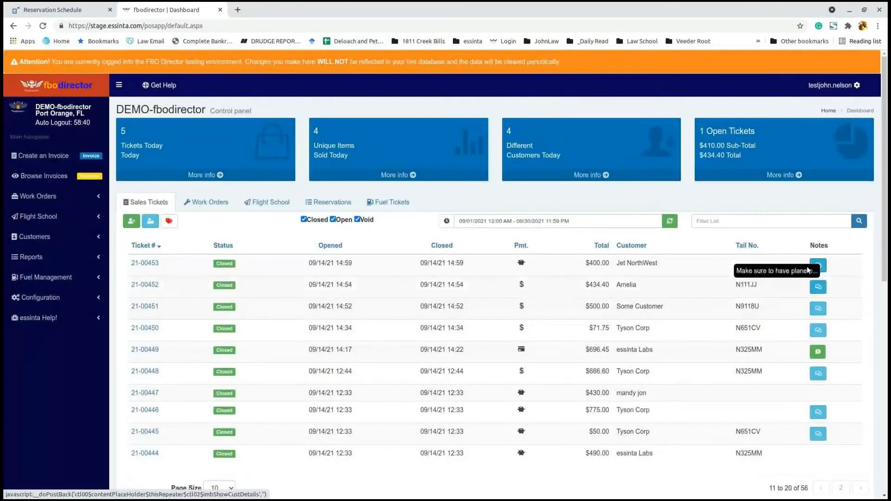
pyautogui.click(819, 288)
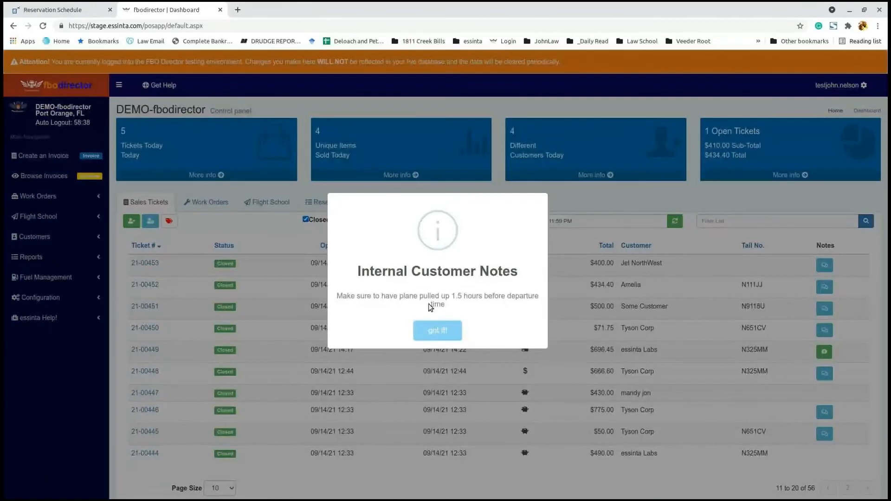
pyautogui.click(436, 331)
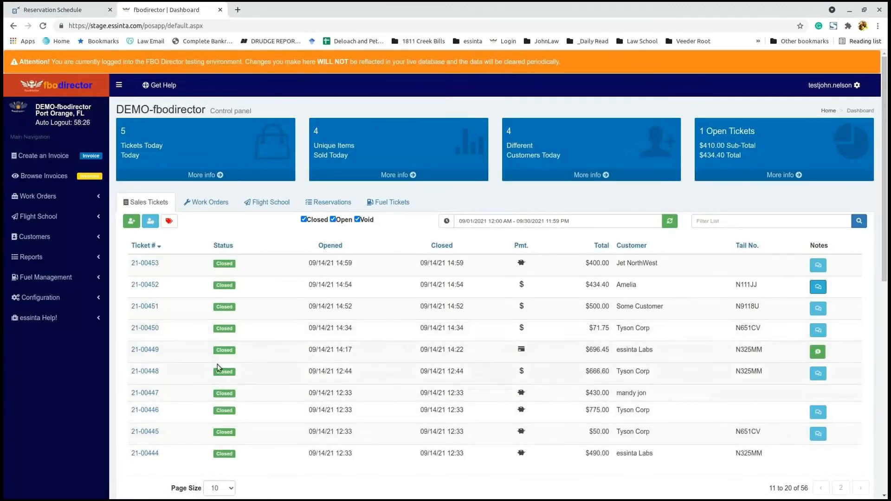
pyautogui.click(152, 352)
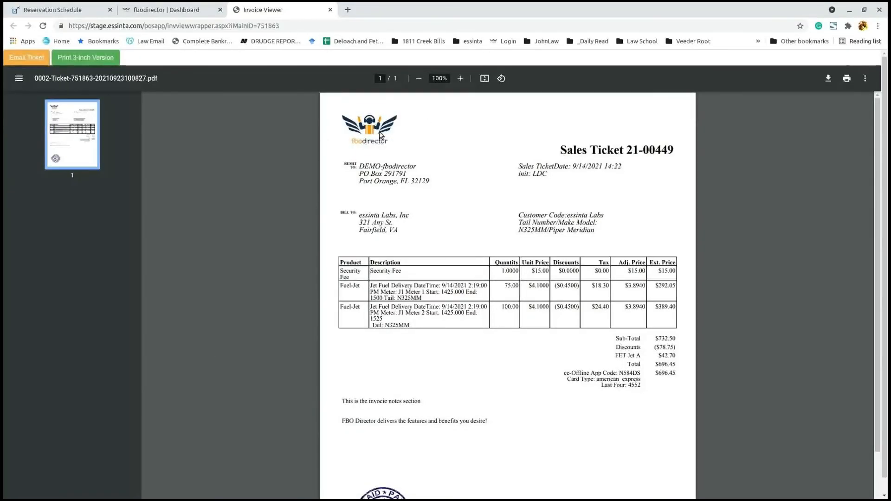
pyautogui.click(461, 78)
pyautogui.click(460, 79)
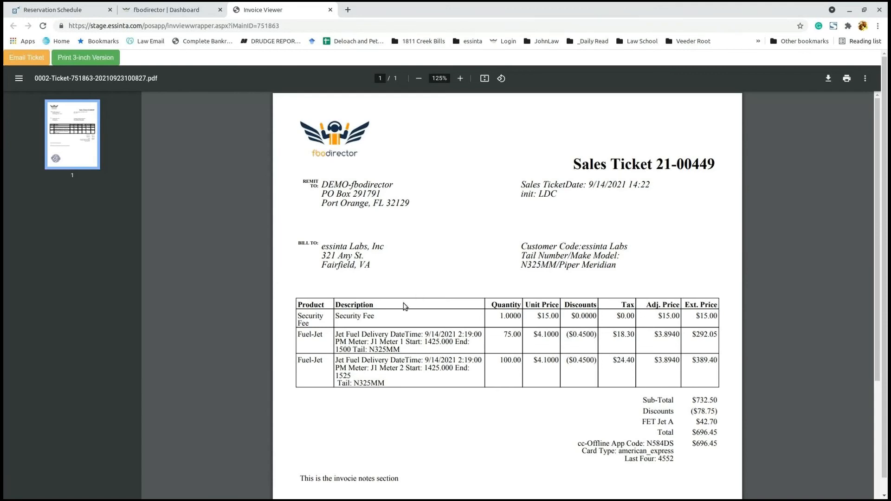
pyautogui.moveTo(309, 317); pyautogui.dragTo(402, 359)
pyautogui.click(411, 355)
pyautogui.scroll(-1, 707, 398)
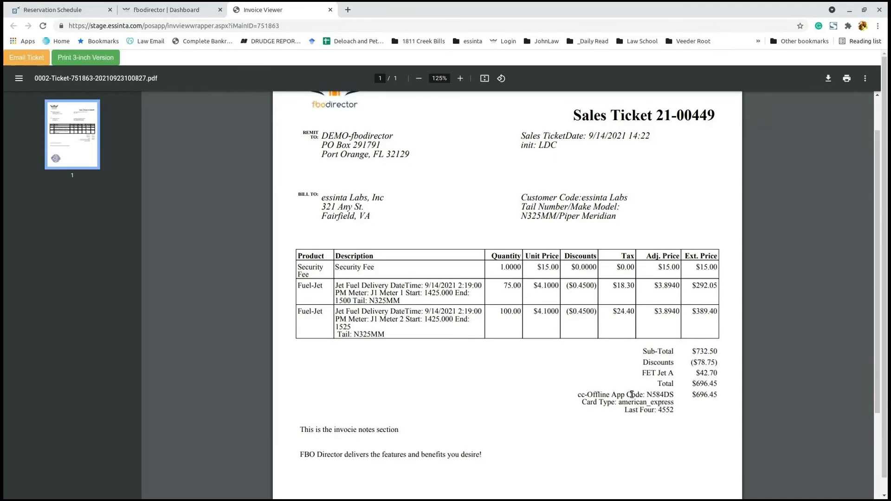
pyautogui.scroll(-3, 619, 409)
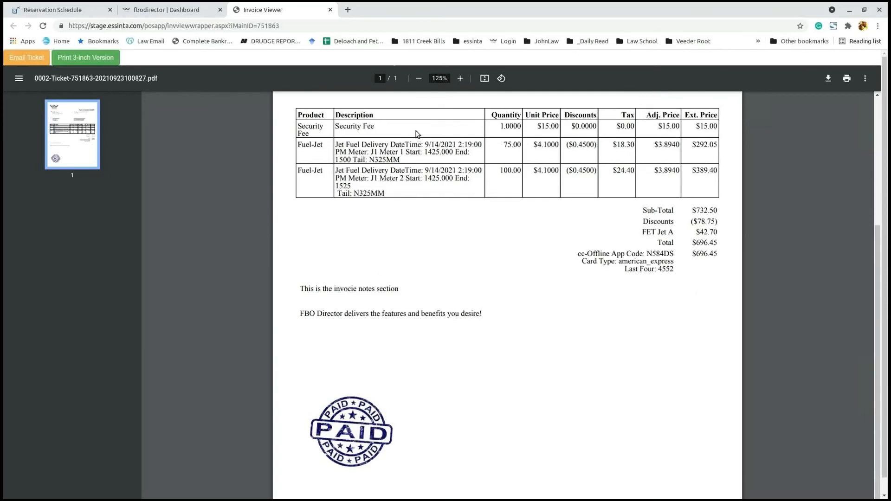
pyautogui.click(419, 78)
pyautogui.scroll(1, 437, 141)
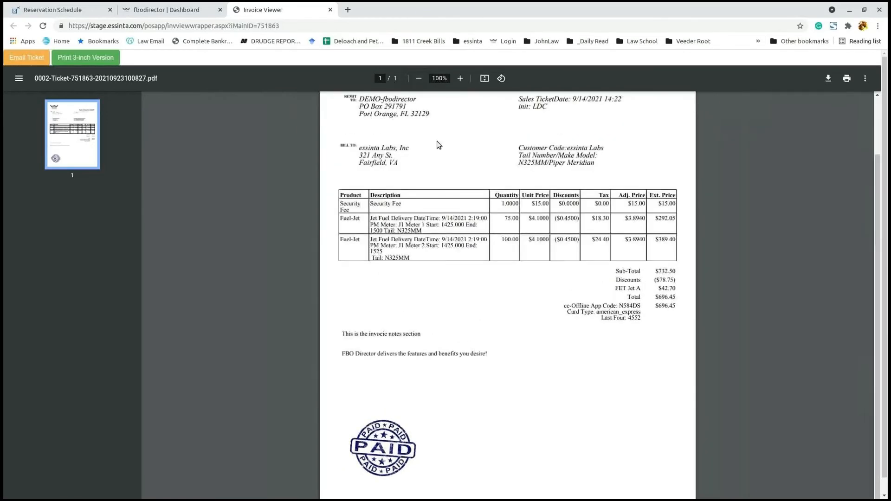
pyautogui.scroll(2, 439, 201)
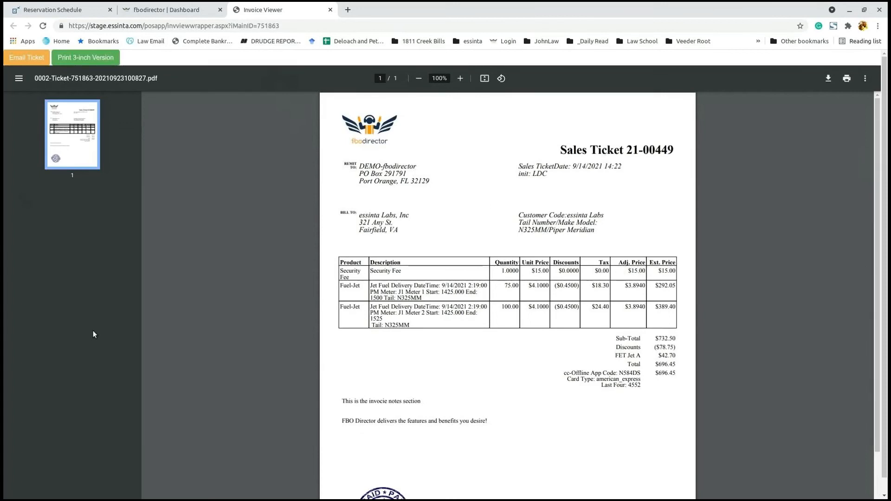
# Step: Email ticket 21-00449 to the customer, print its 3-inch version, and close the invoice
pyautogui.click(27, 59)
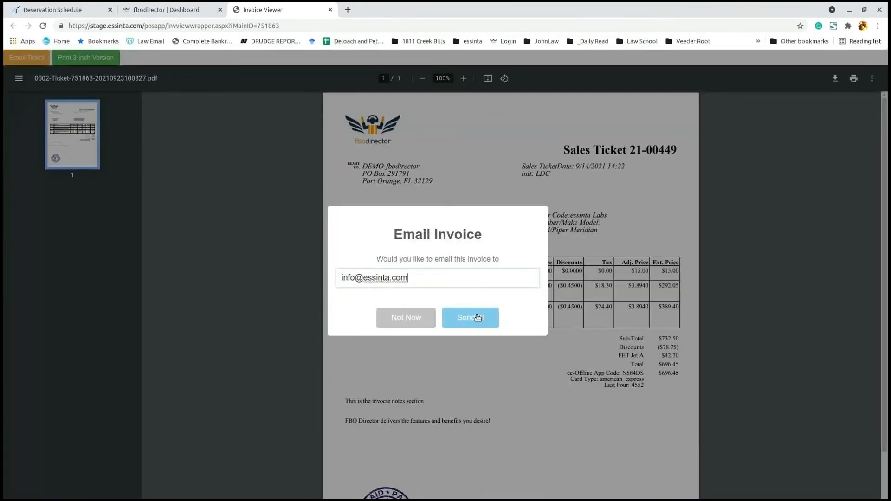
pyautogui.press('Return')
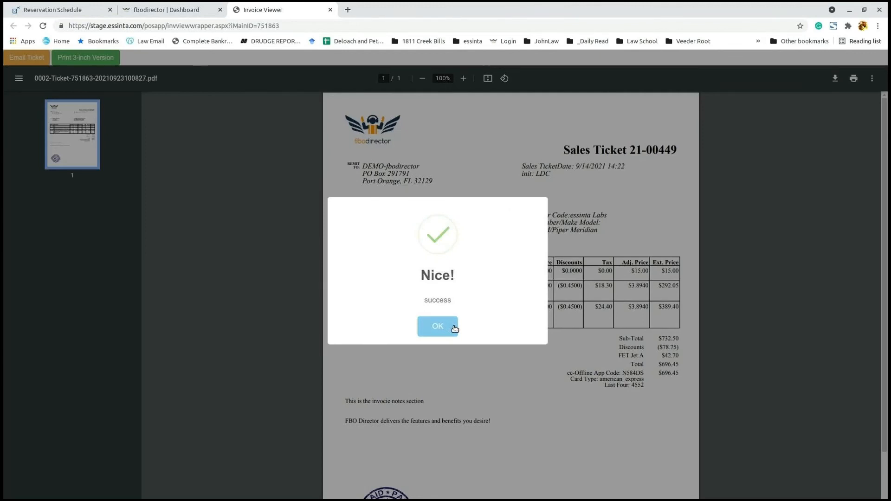
pyautogui.click(455, 328)
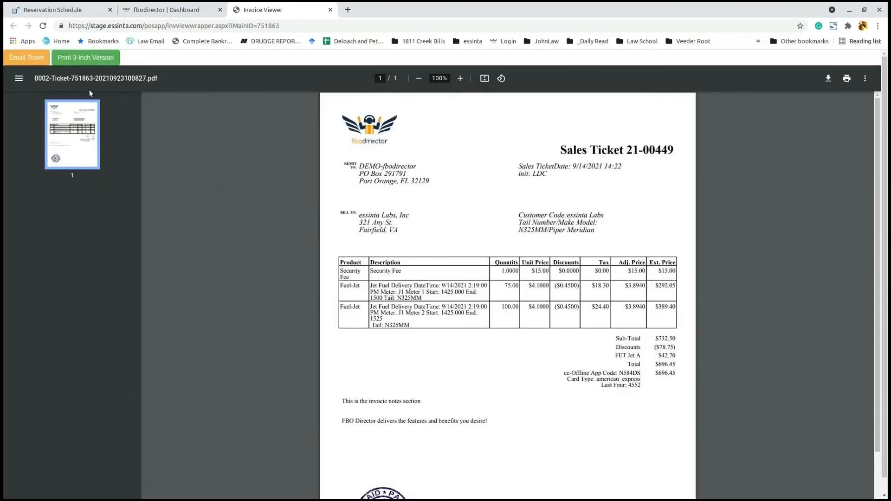
pyautogui.click(87, 57)
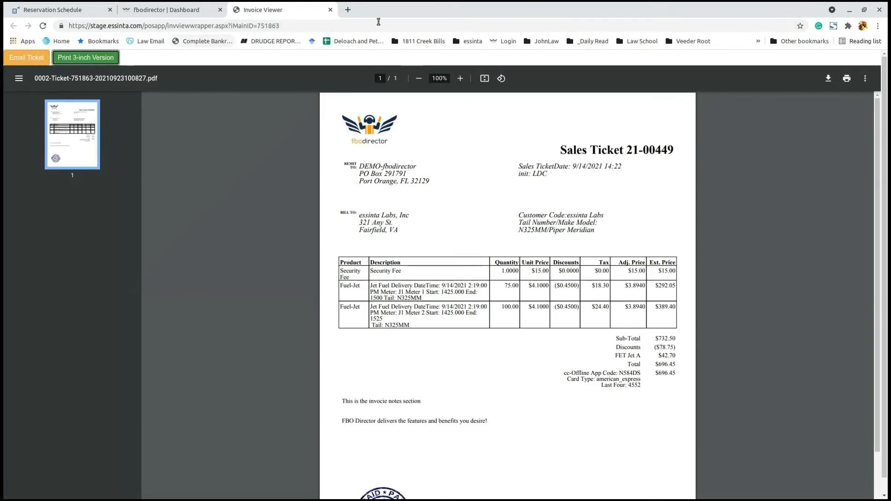
pyautogui.click(330, 10)
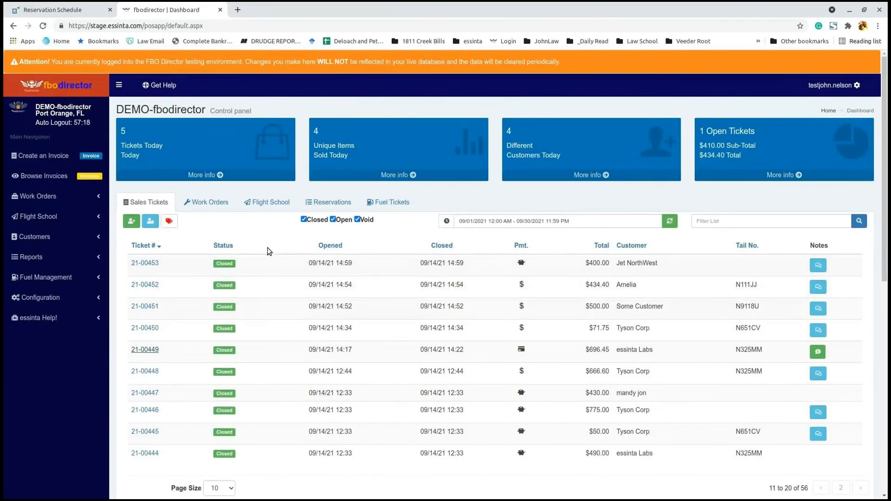
pyautogui.scroll(-5, 418, 284)
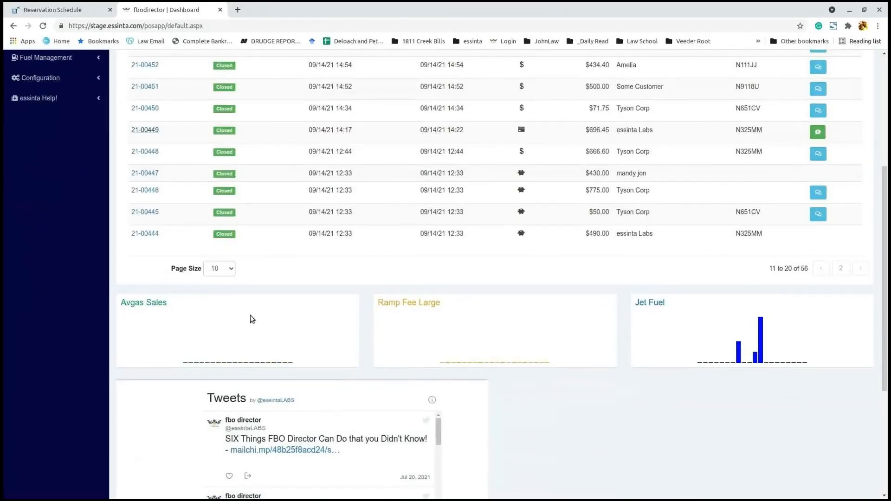
pyautogui.scroll(-1, 279, 318)
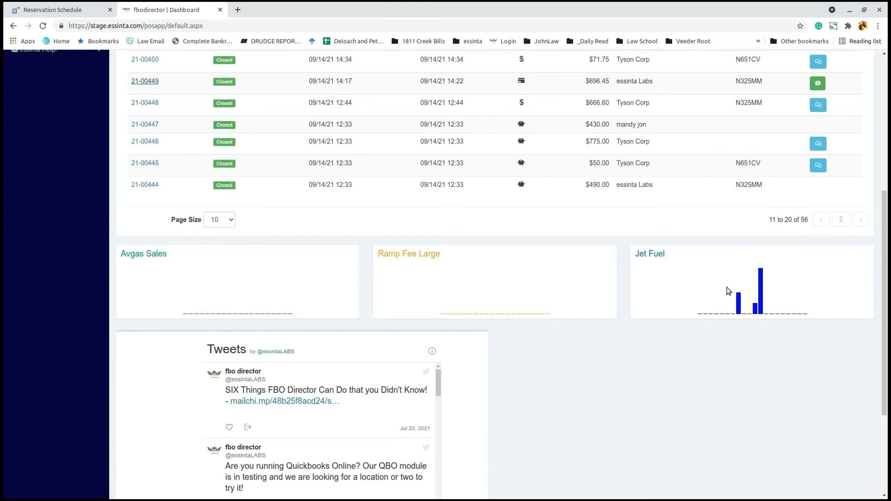
pyautogui.scroll(6, 414, 253)
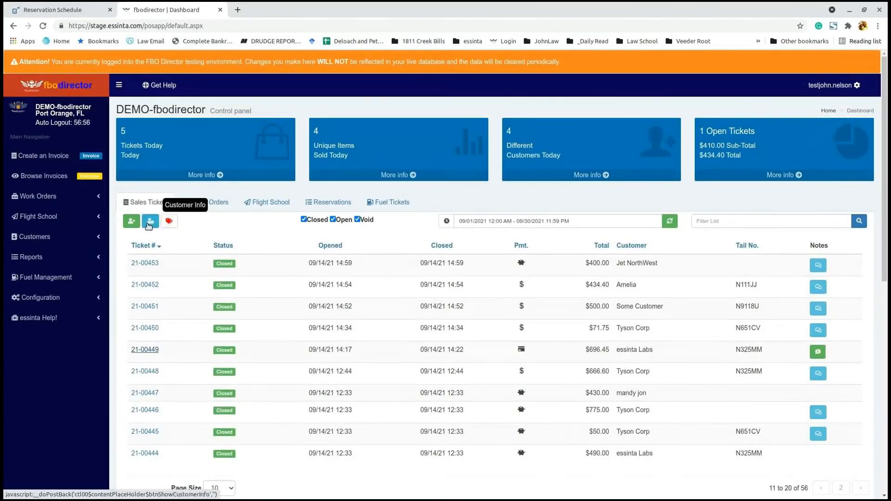
# Step: Search customers by tail N325M and load details for (N325MM) essinta Labs
pyautogui.click(148, 225)
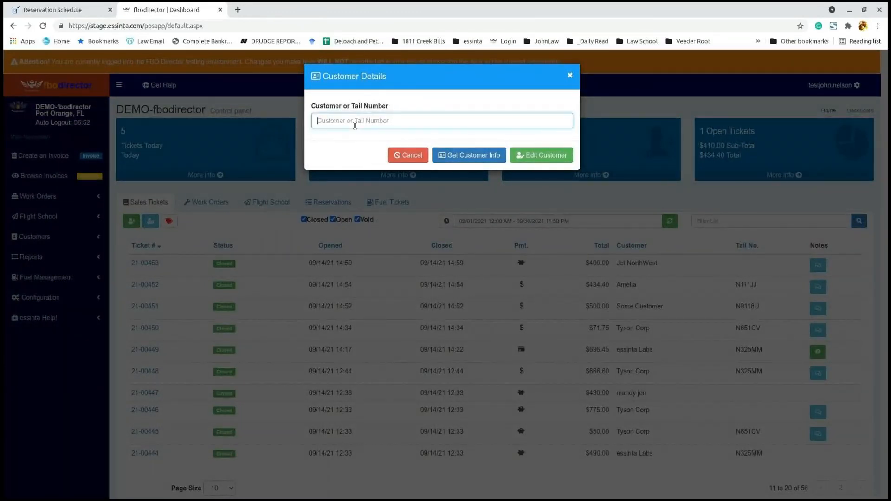
pyautogui.write('N325M')
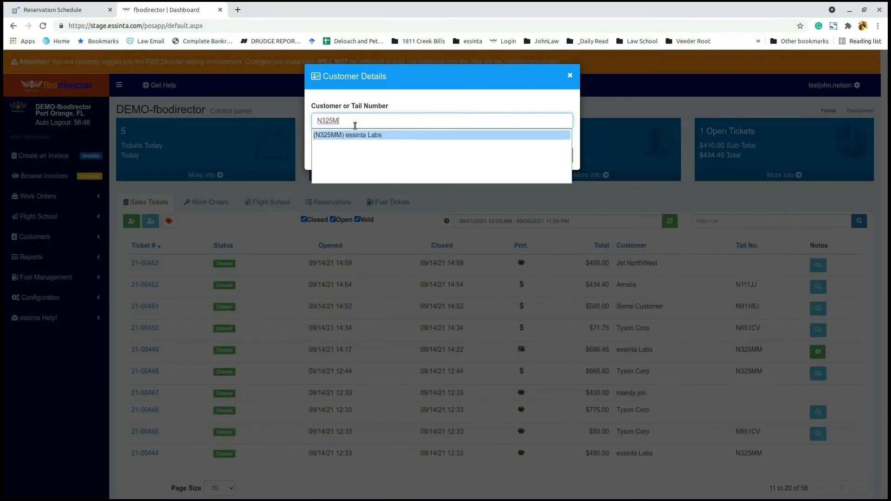
pyautogui.click(351, 135)
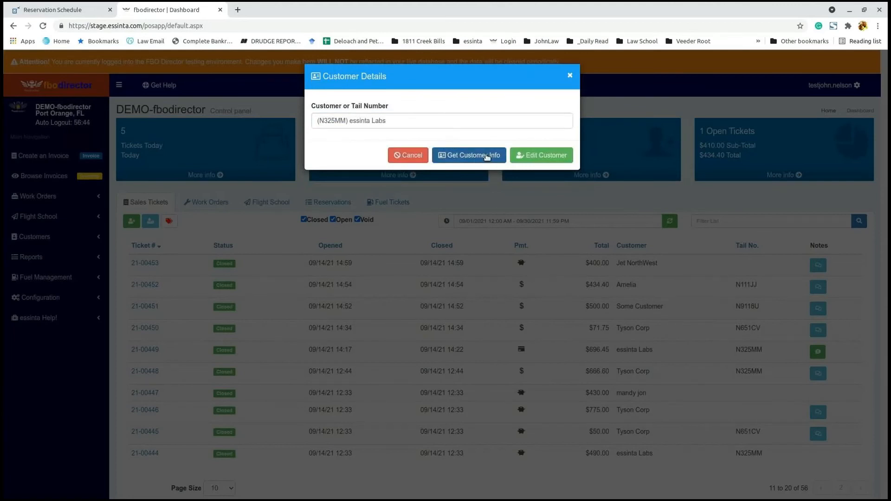
pyautogui.click(454, 160)
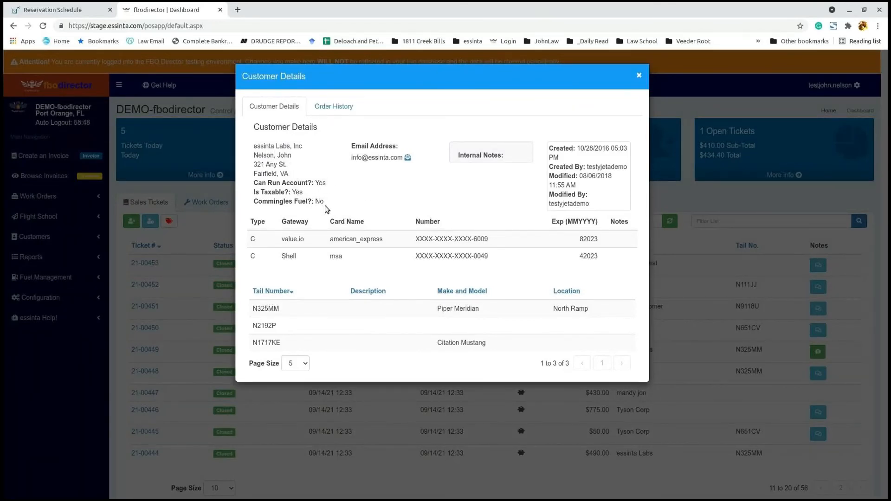
# Step: Highlight the record creation date and the first card's gateway and card name
pyautogui.moveTo(556, 149); pyautogui.dragTo(593, 204)
pyautogui.click(593, 198)
pyautogui.moveTo(279, 240); pyautogui.dragTo(381, 245)
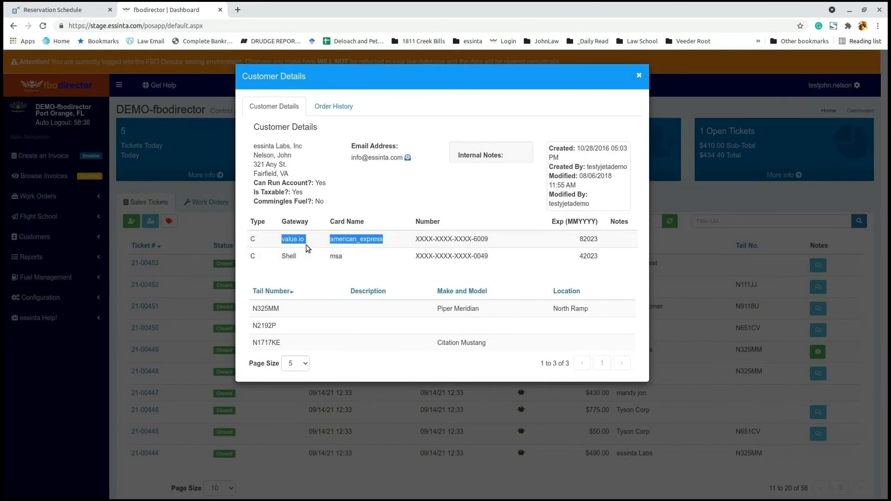
pyautogui.click(370, 237)
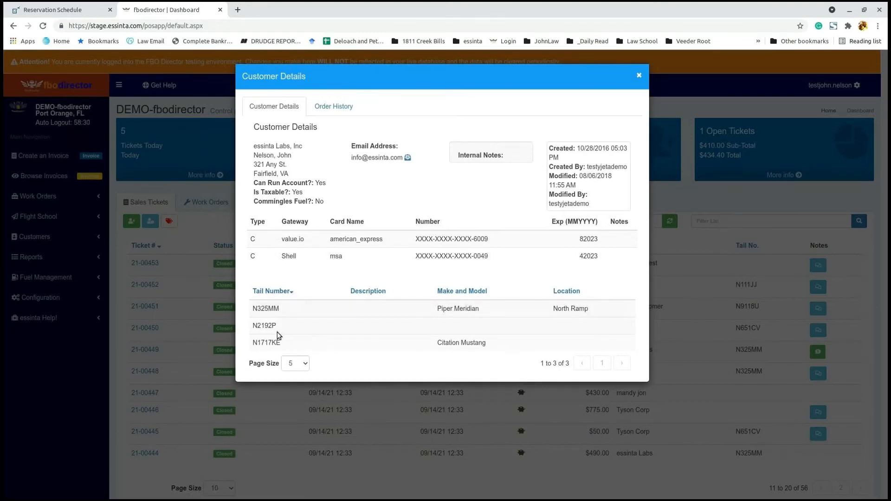
# Step: Check the order history and contact details, discard an e-mail draft, and close Customer Details
pyautogui.click(340, 114)
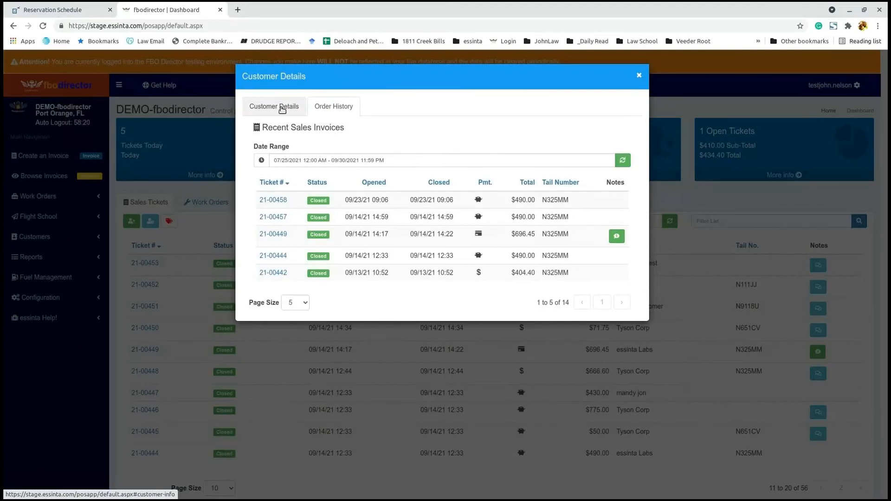
pyautogui.click(282, 110)
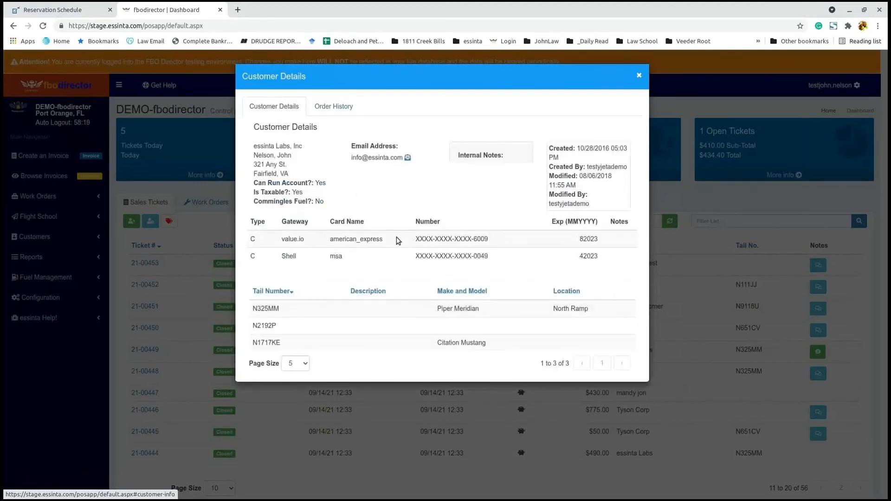
pyautogui.click(407, 158)
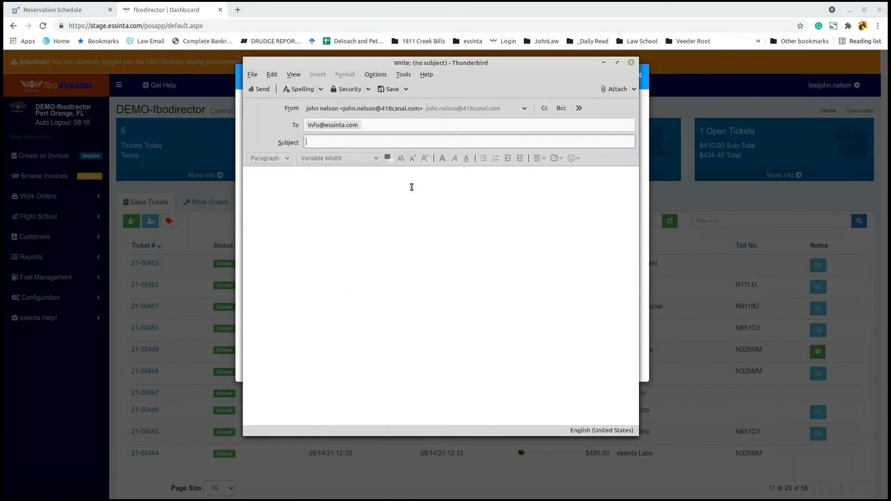
pyautogui.click(632, 63)
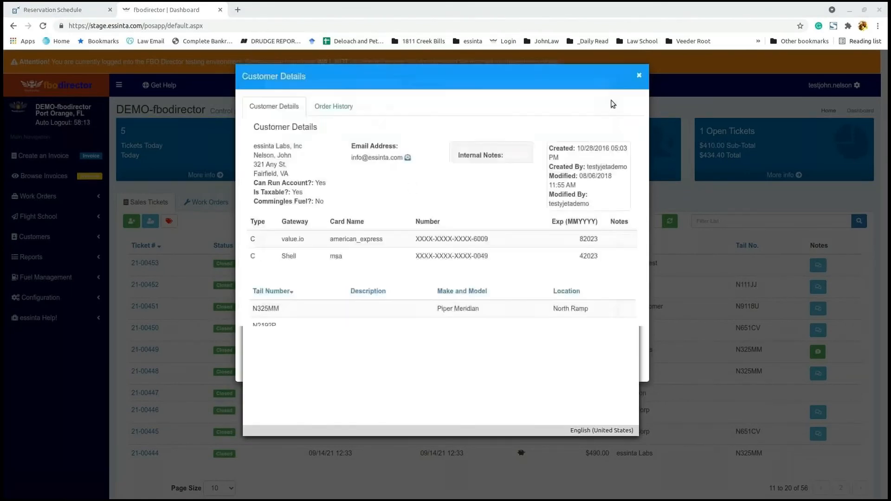
pyautogui.click(639, 76)
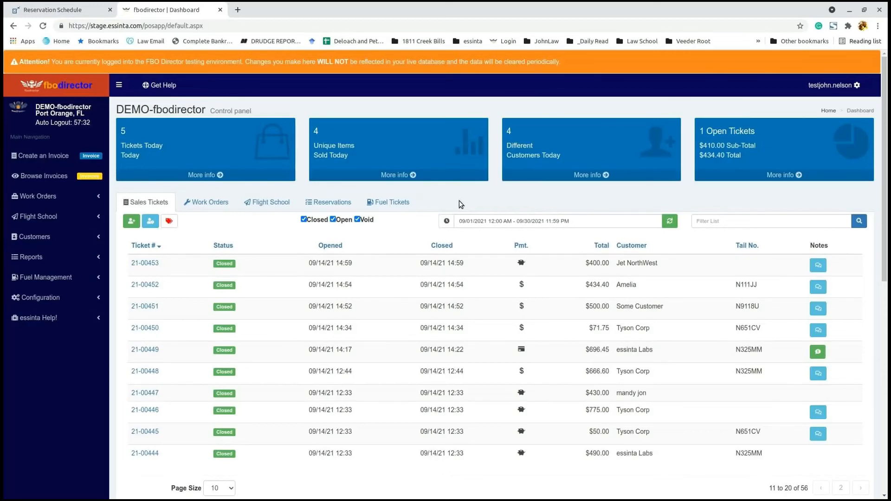
pyautogui.moveTo(497, 111); pyautogui.dragTo(499, 161)
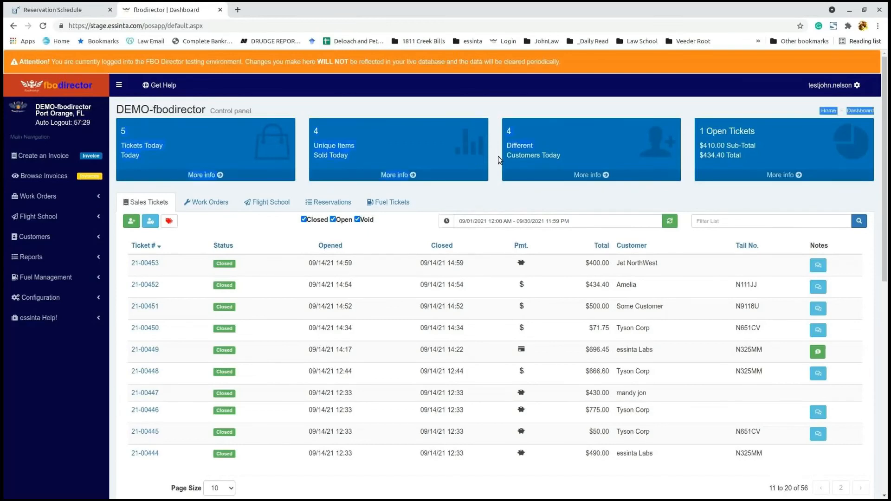
pyautogui.click(502, 198)
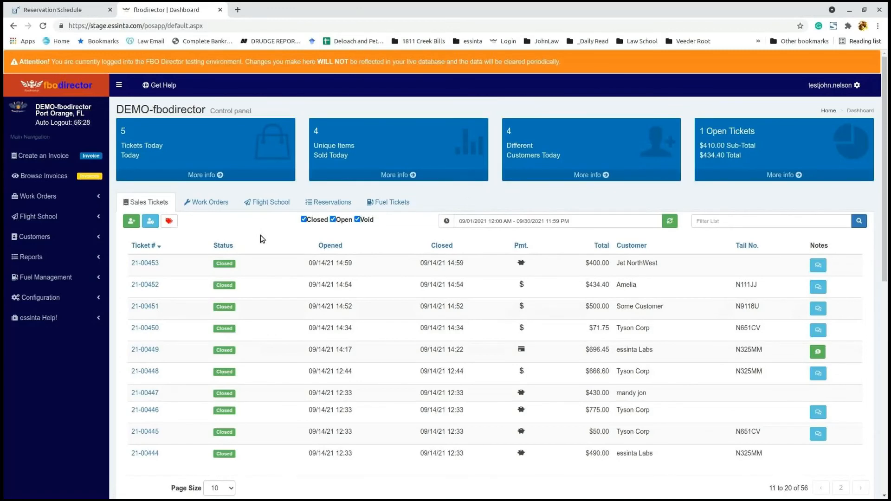
# Step: Inspect the Avgas, ramp fee and Jet Fuel charts, then show the four 09/23/2021 work orders
pyautogui.scroll(-4, 261, 236)
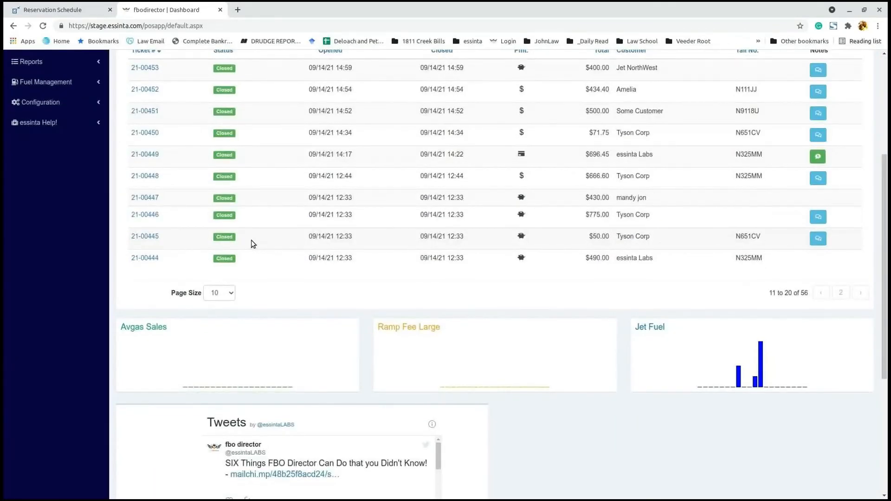
pyautogui.moveTo(762, 365)
pyautogui.moveTo(740, 378)
pyautogui.scroll(2, 583, 353)
pyautogui.scroll(-2, 582, 353)
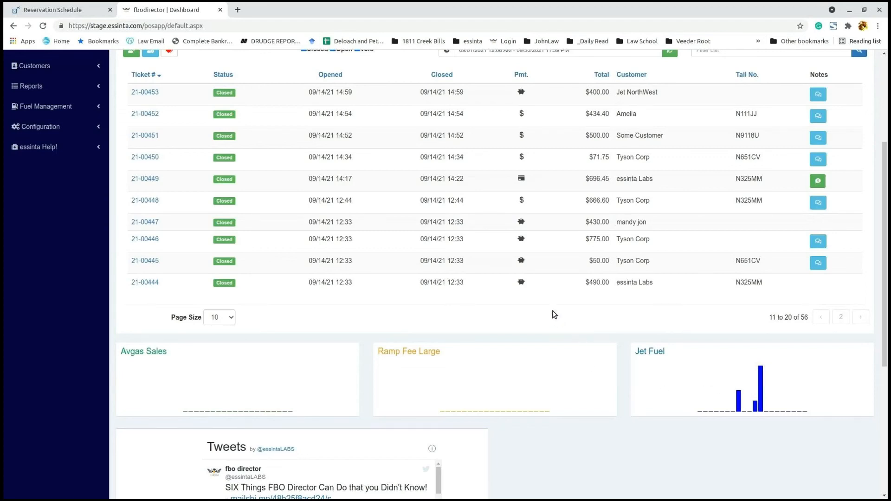
pyautogui.scroll(2, 552, 311)
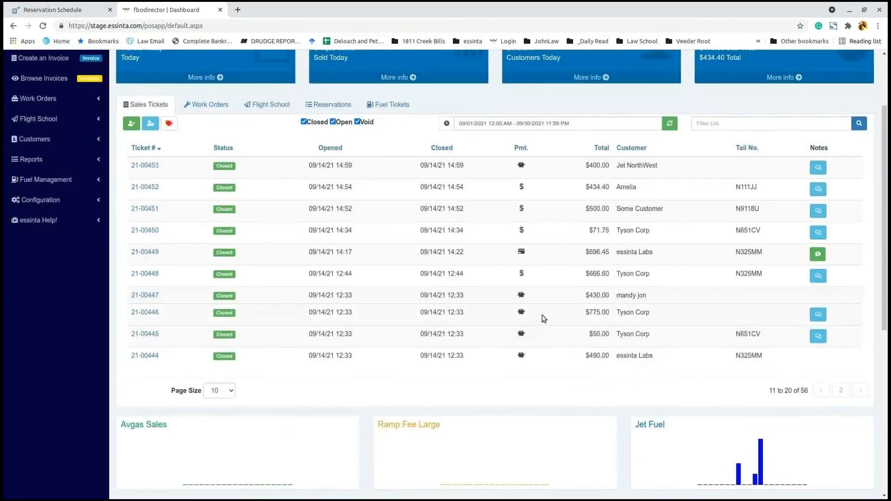
pyautogui.scroll(2, 544, 319)
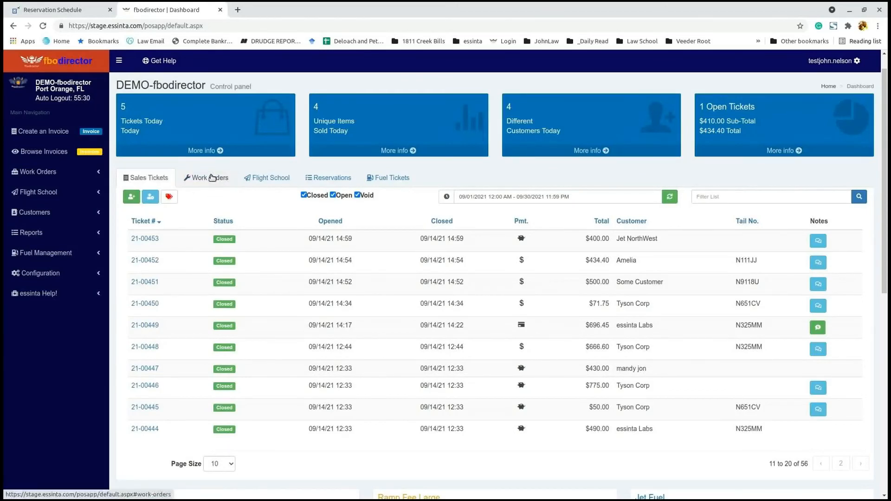
pyautogui.click(212, 177)
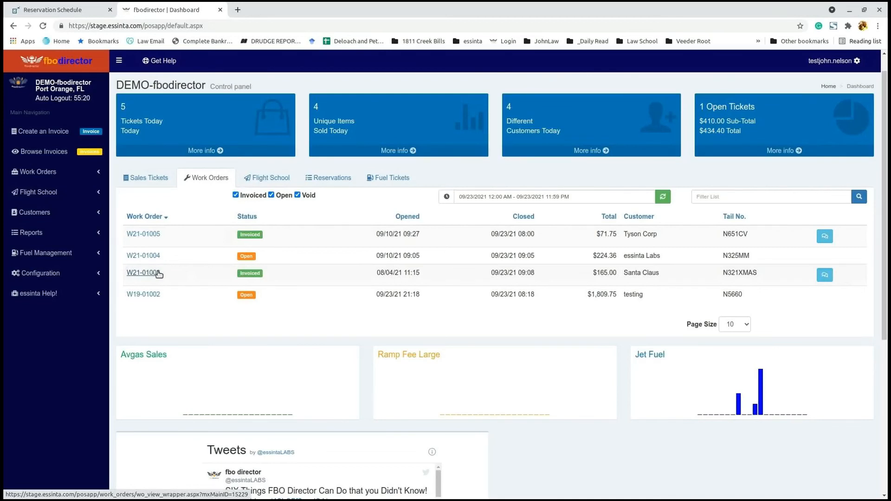
# Step: View the Flight School dispatches and Reservations, then return to the Sales Tickets list
pyautogui.click(274, 180)
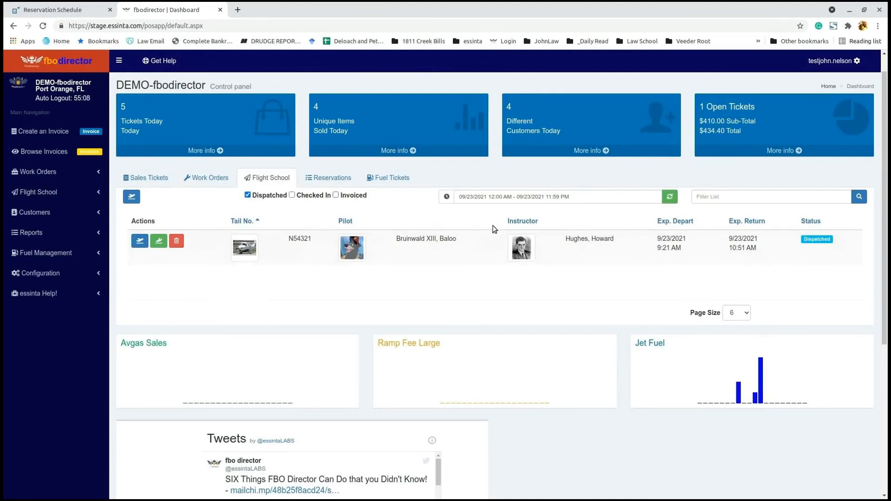
pyautogui.click(337, 179)
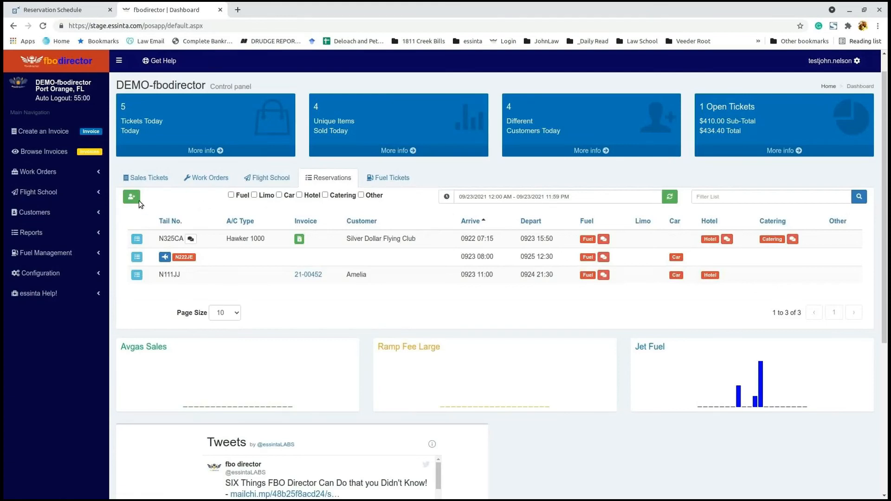
pyautogui.click(140, 179)
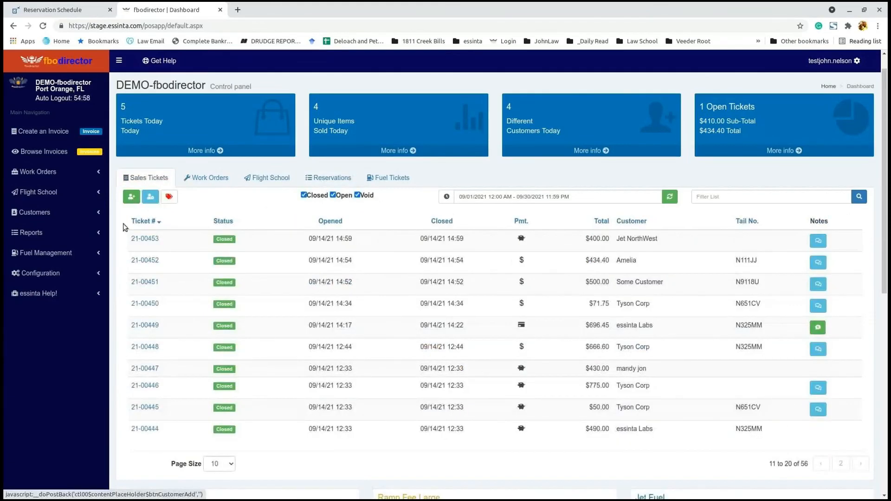
# Step: Open Run Periodic Billing and refresh to list five monthly charges totalling $2,145.00
pyautogui.click(45, 211)
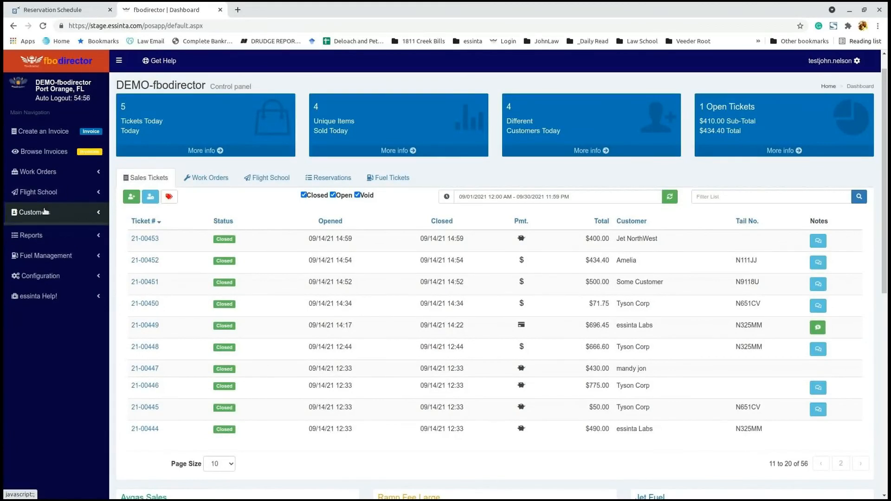
pyautogui.click(70, 286)
pyautogui.click(78, 300)
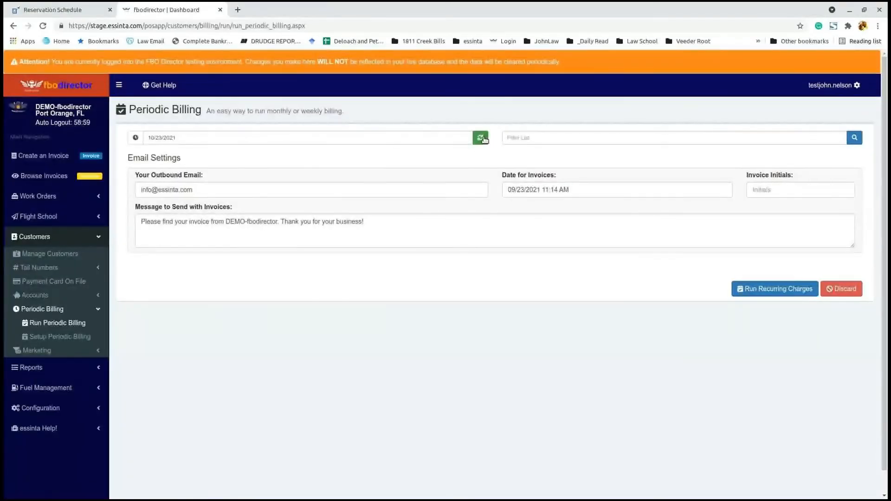
pyautogui.click(481, 138)
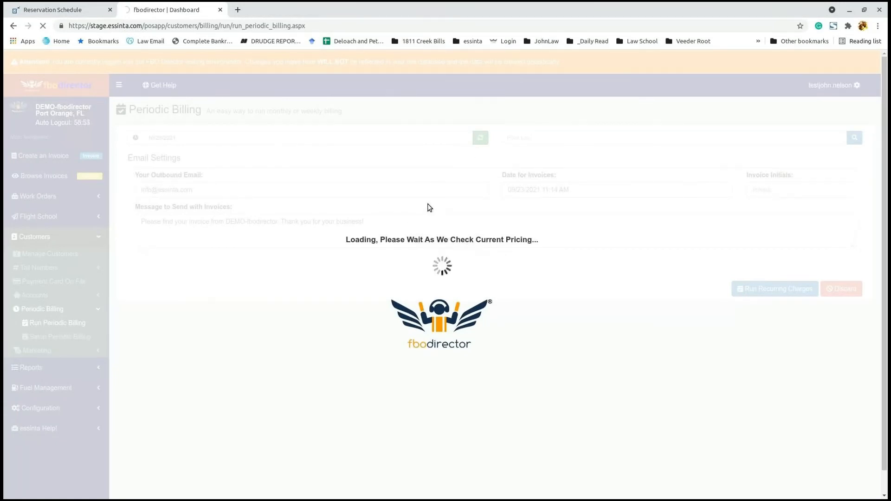
pyautogui.scroll(-2, 467, 302)
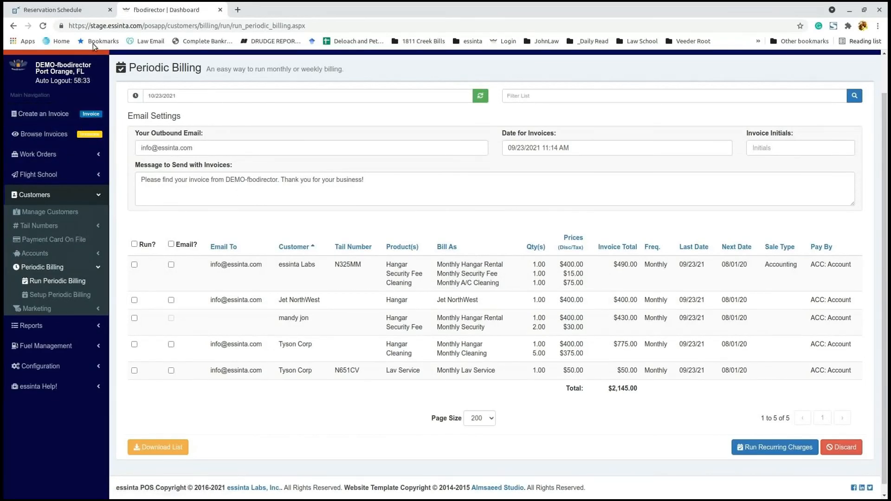
pyautogui.scroll(1, 74, 74)
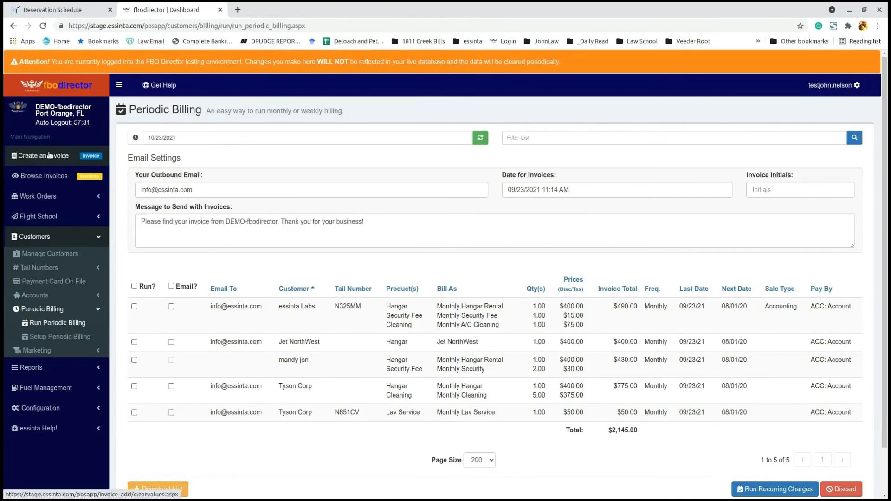
# Step: Create a new invoice with Valued Customer as the customer
pyautogui.click(84, 86)
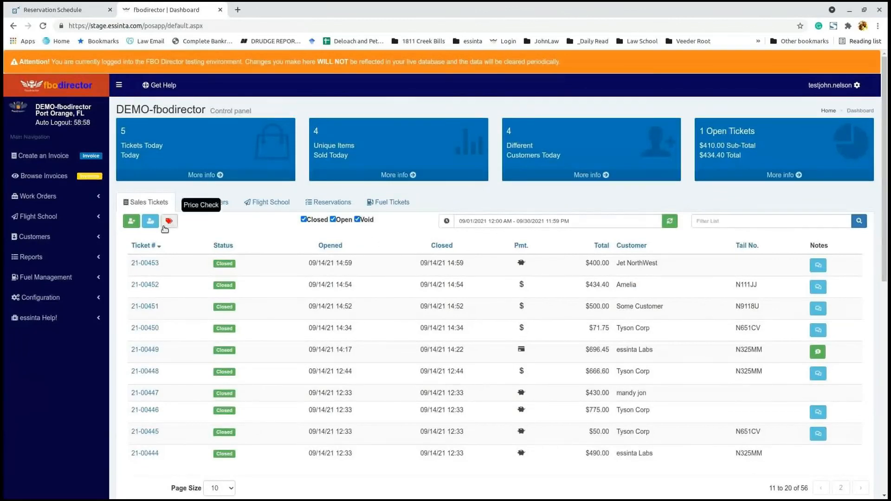
pyautogui.click(57, 157)
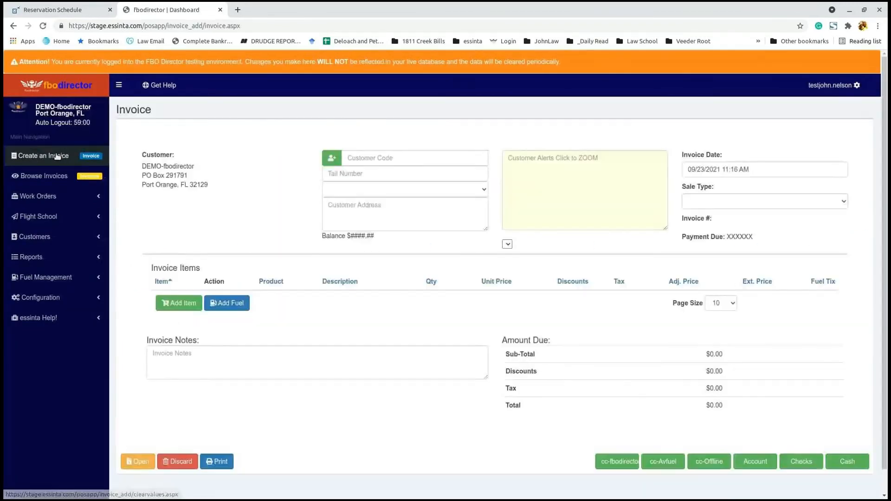
pyautogui.click(406, 157)
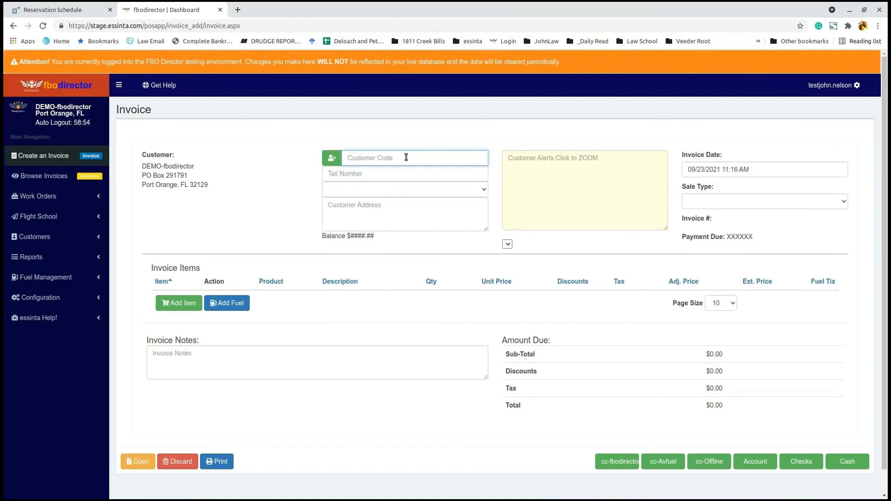
pyautogui.write('valu')
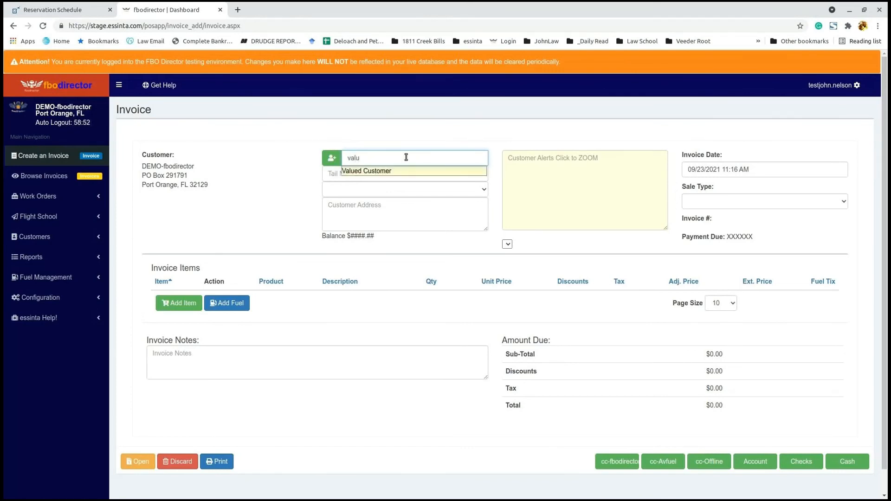
pyautogui.click(410, 171)
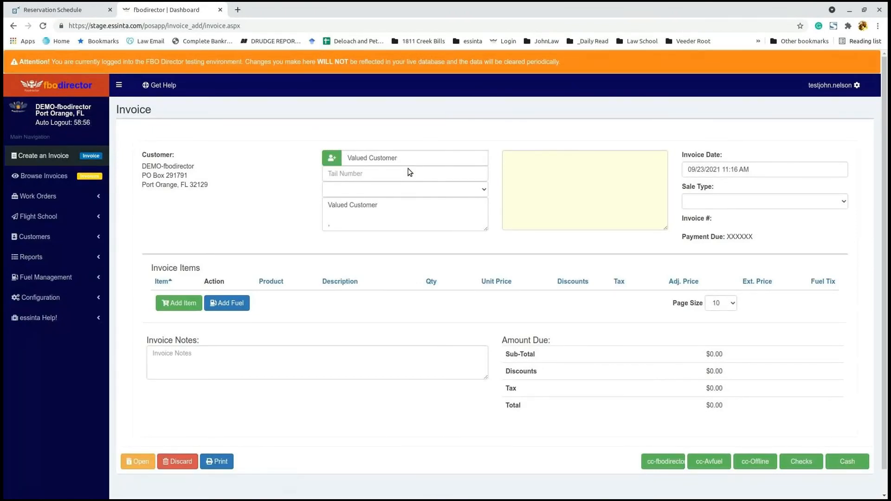
# Step: Set the invoice's tail number to N98743 and aircraft type to Citation CJ2
pyautogui.click(369, 173)
pyautogui.write('N')
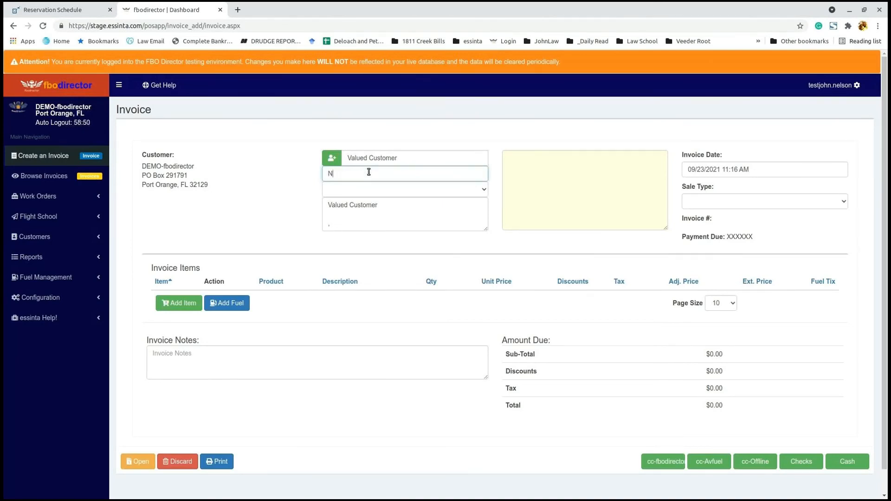
pyautogui.write('98743')
pyautogui.click(484, 191)
pyautogui.click(485, 192)
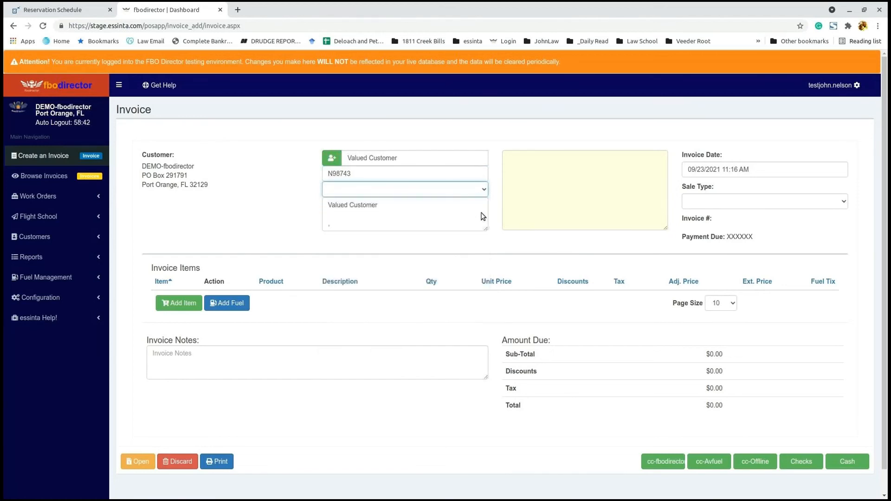
pyautogui.click(484, 191)
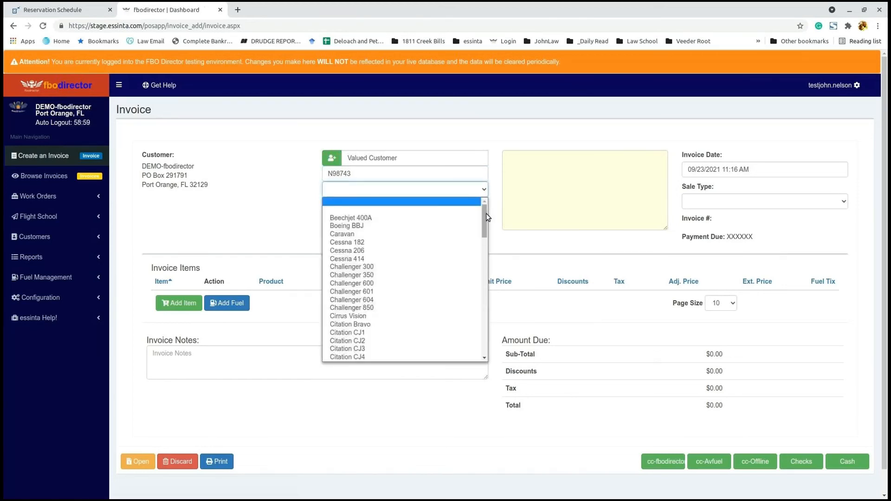
pyautogui.scroll(-2, 486, 224)
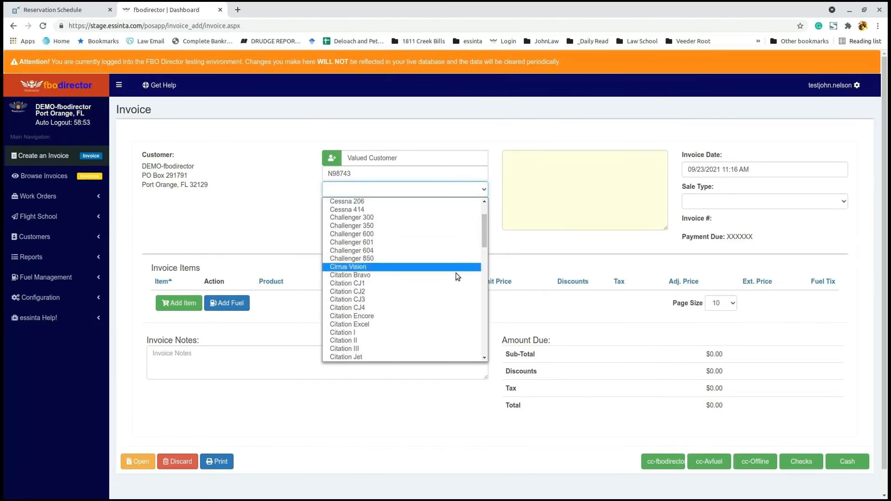
pyautogui.click(423, 293)
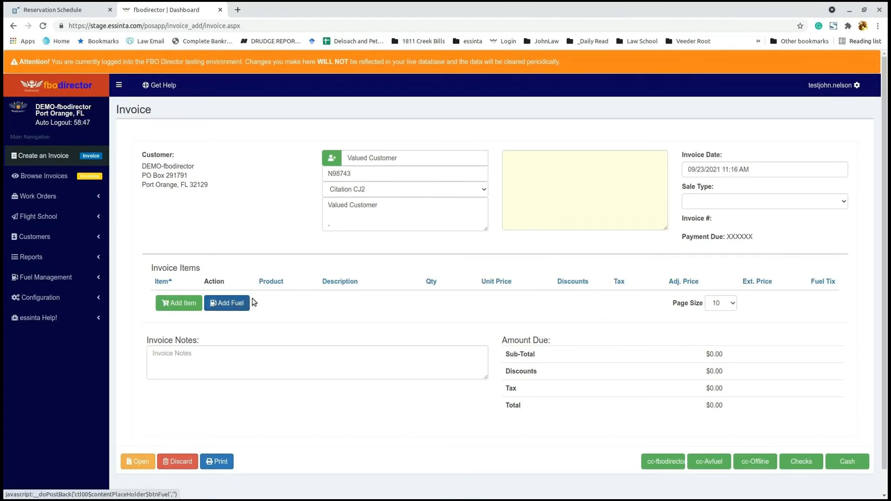
# Step: Submit a Jet 1 fuel ticket with meter end readings 1750 and 1775 and initials jn
pyautogui.click(238, 301)
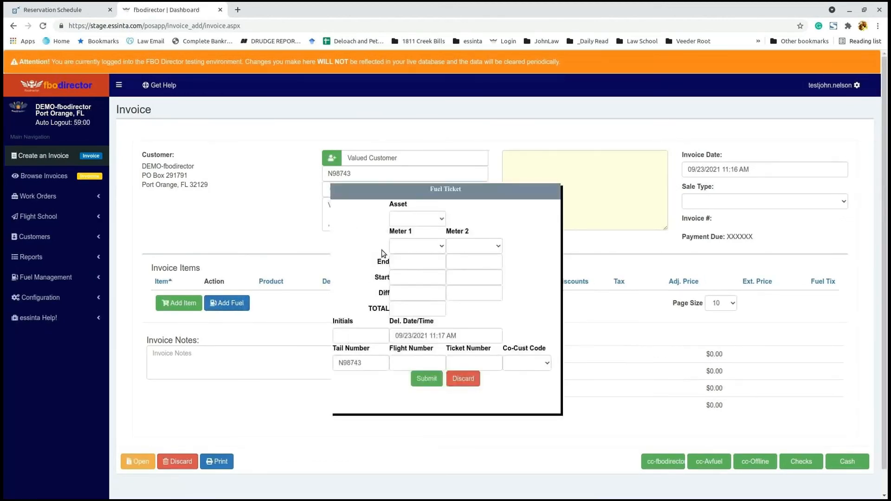
pyautogui.click(441, 221)
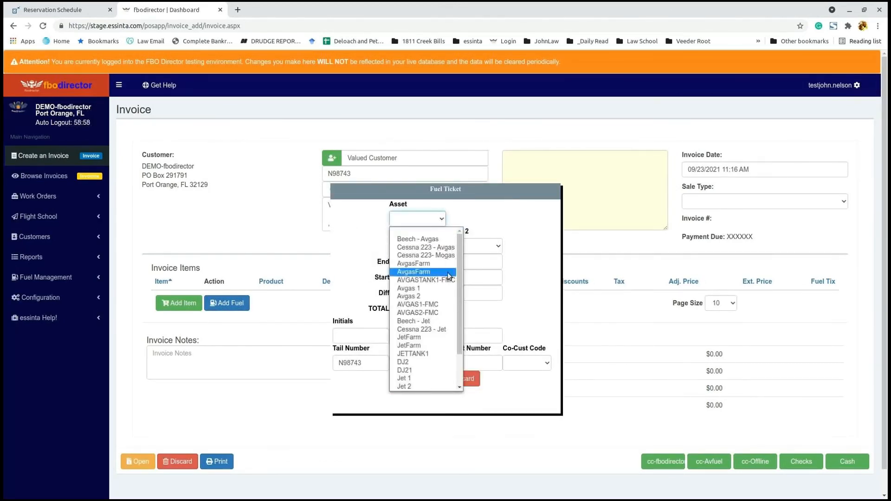
pyautogui.click(430, 381)
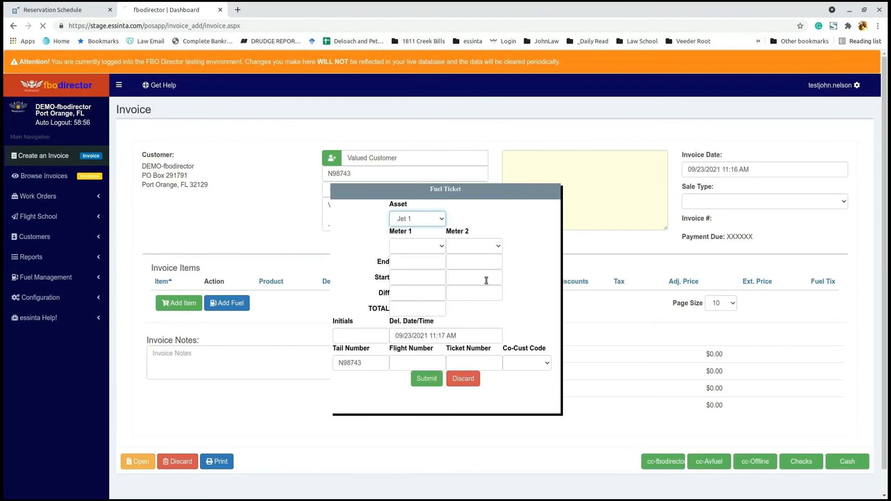
pyautogui.click(433, 263)
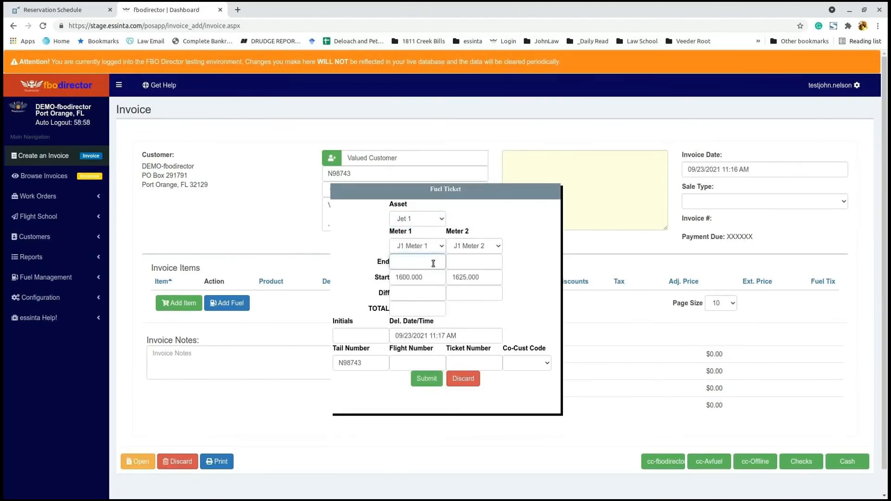
pyautogui.write('1750')
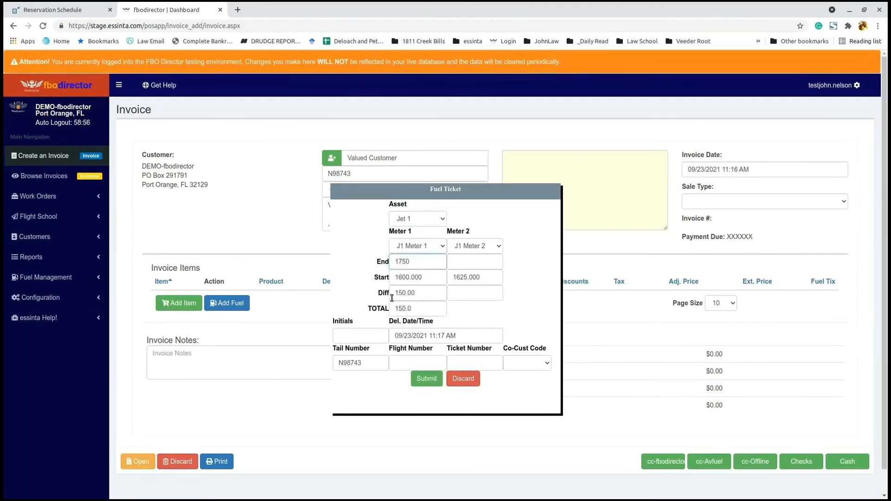
pyautogui.click(473, 262)
pyautogui.write('1775')
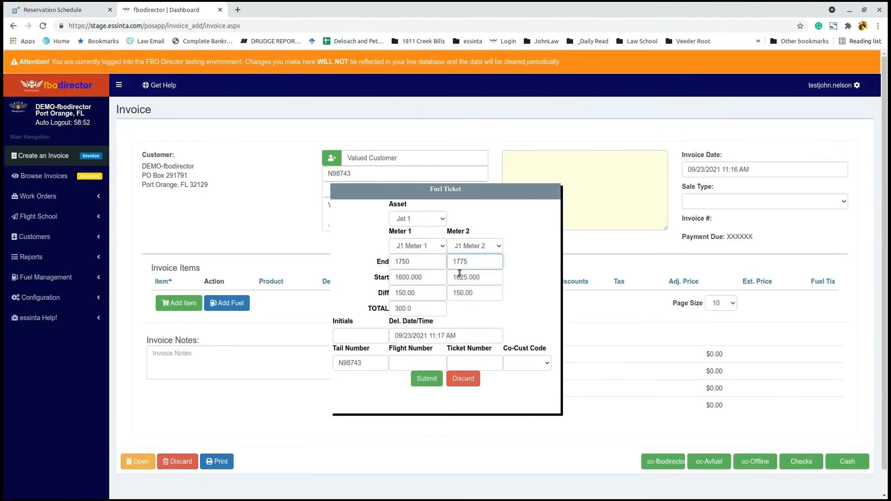
pyautogui.click(359, 337)
pyautogui.write('jn')
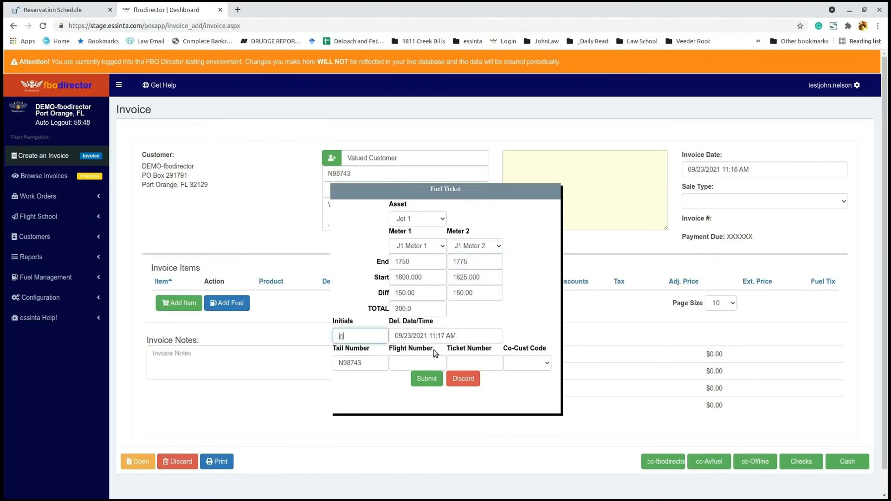
pyautogui.click(434, 368)
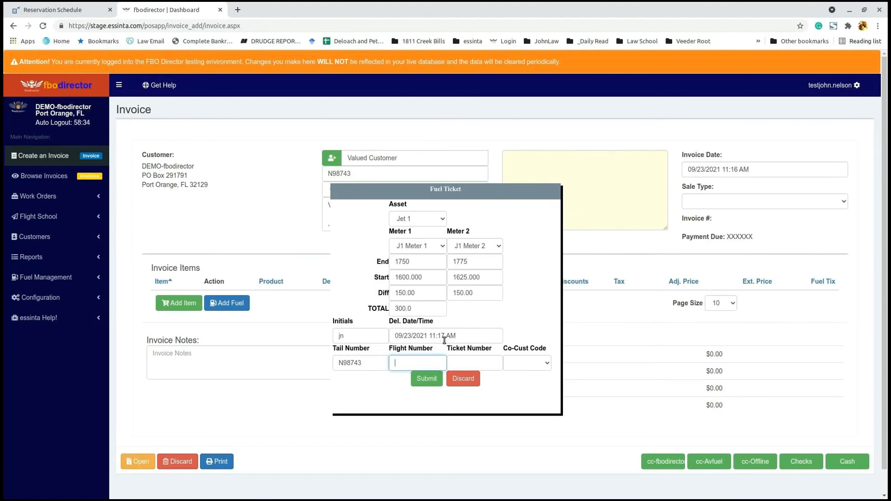
pyautogui.click(418, 380)
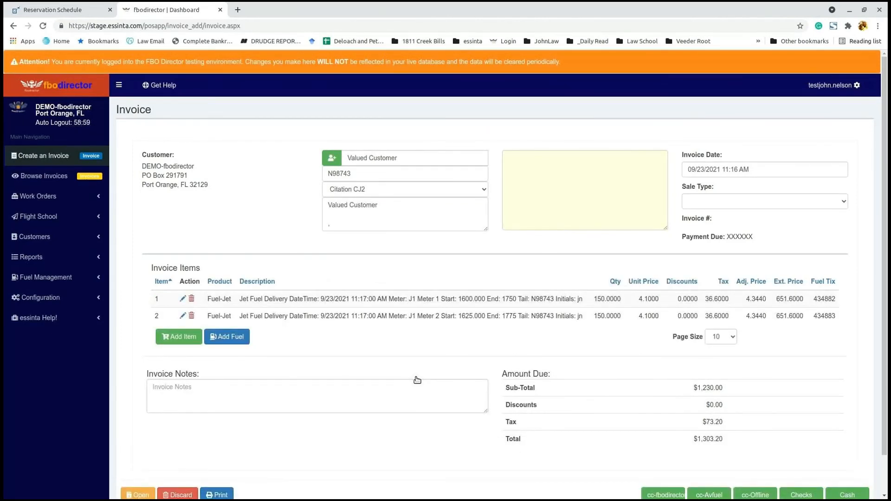
pyautogui.scroll(-1, 587, 290)
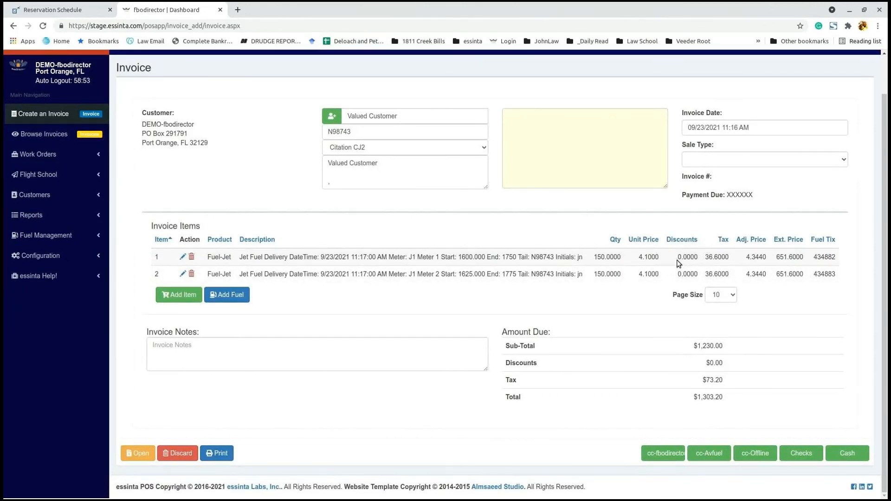
pyautogui.moveTo(677, 258); pyautogui.dragTo(701, 259)
# Step: Add a Catering item described as 'Jimmy Johns box lunches'
pyautogui.click(170, 297)
pyautogui.click(411, 211)
pyautogui.write('cater')
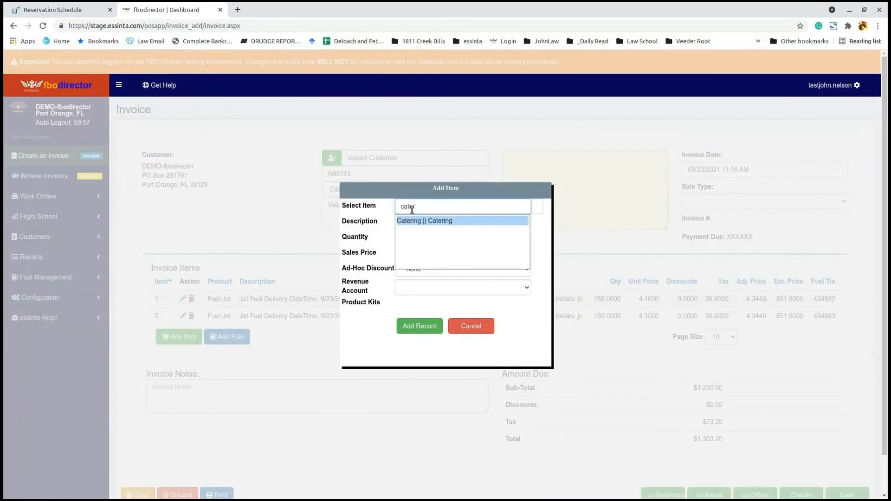
pyautogui.click(485, 221)
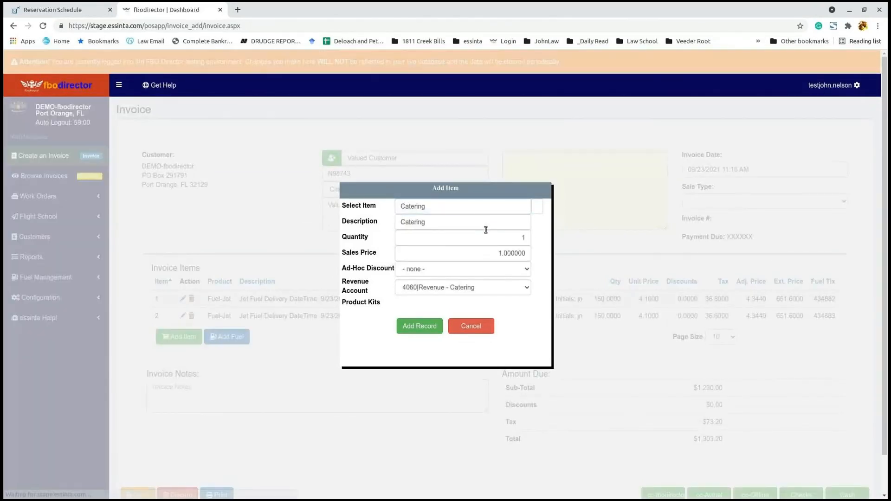
pyautogui.click(463, 222)
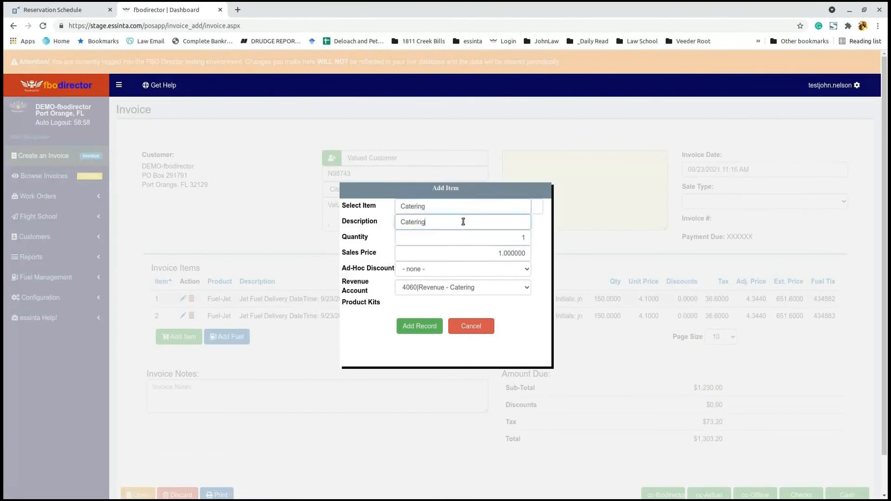
pyautogui.write('- Jimmy Johns n')
pyautogui.press('BackSpace')
pyautogui.write('x lunches')
# Step: Price the catering line at 78.45 with Catering Markup, add it, and check the 94.14 unit price
pyautogui.click(469, 253)
pyautogui.write('78.45')
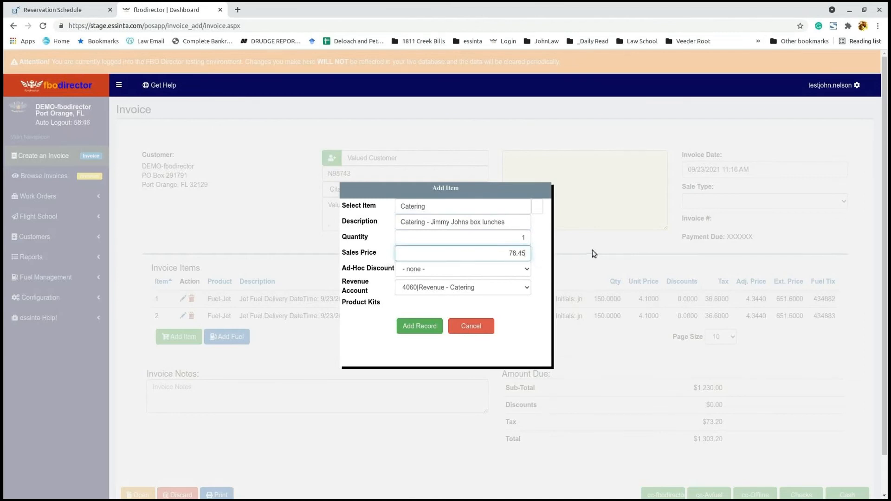
pyautogui.click(526, 270)
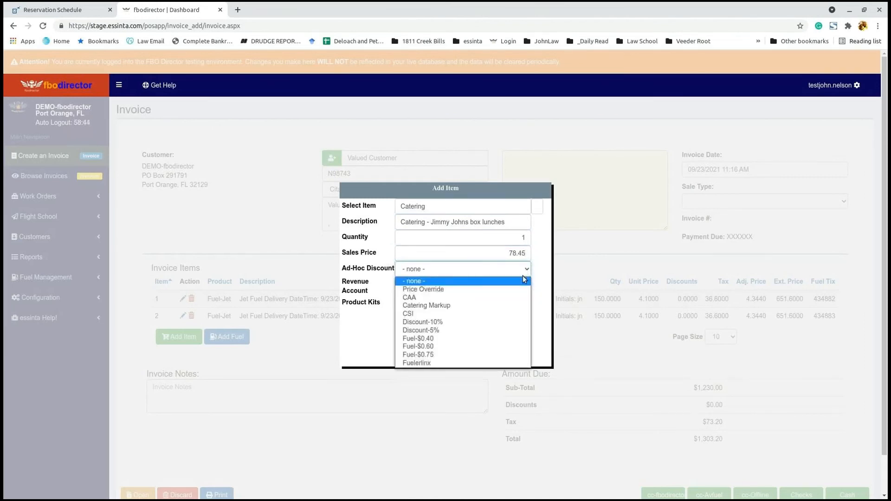
pyautogui.click(508, 305)
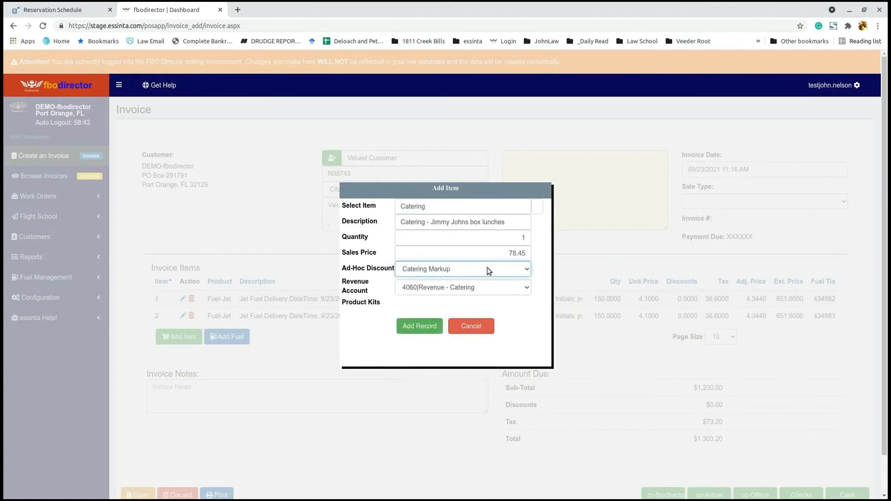
pyautogui.click(431, 327)
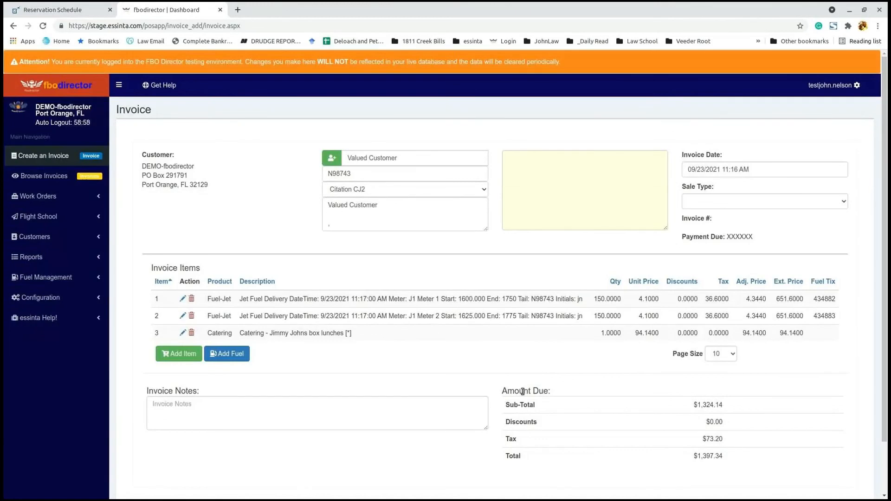
pyautogui.doubleClick(639, 332)
pyautogui.scroll(-2, 558, 279)
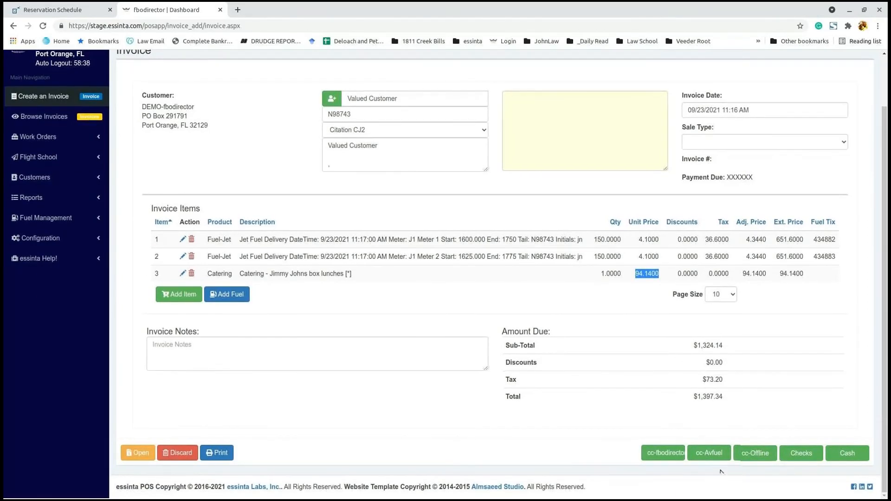
# Step: Pay the $1,397.34 invoice by cc-Avfuel card with the clerk's initials and card number, then print the ticket
pyautogui.click(709, 453)
pyautogui.write('jrn')
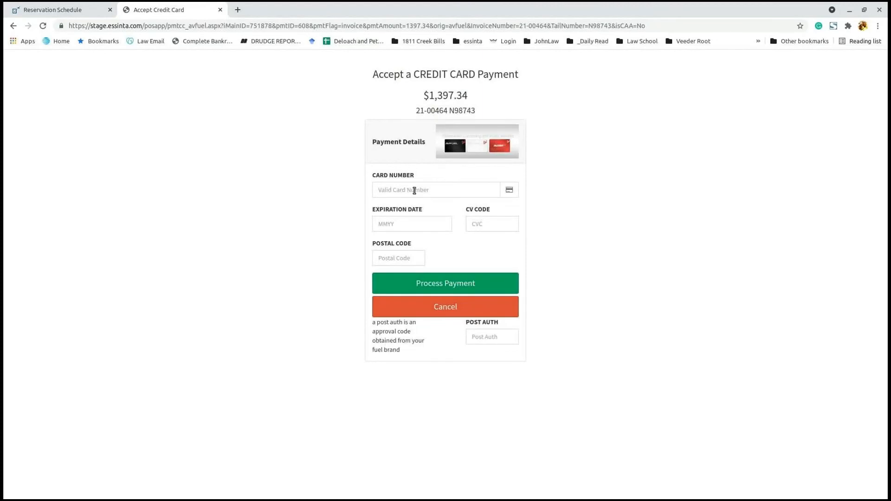
pyautogui.click(417, 192)
pyautogui.write('50000045')
pyautogui.click(464, 284)
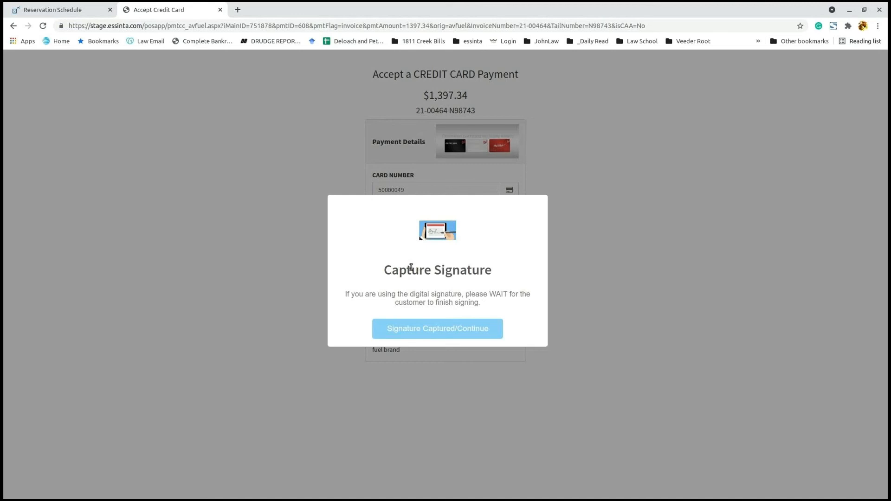
pyautogui.click(437, 332)
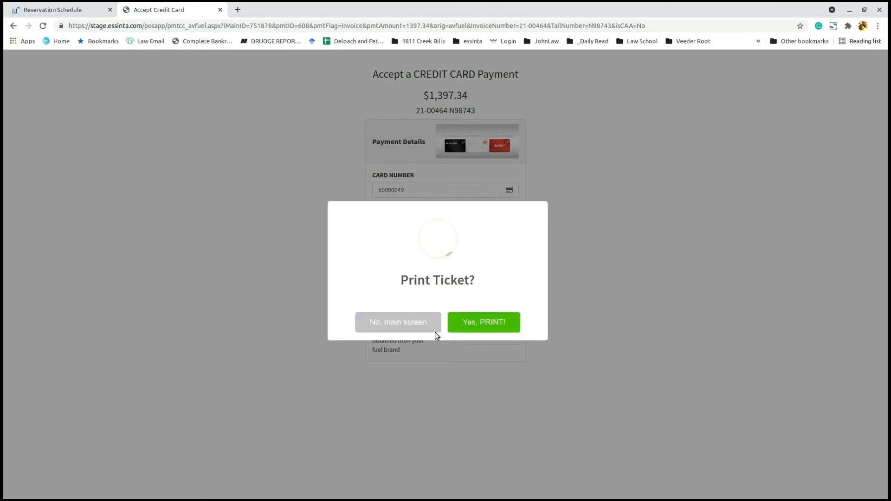
pyautogui.click(484, 328)
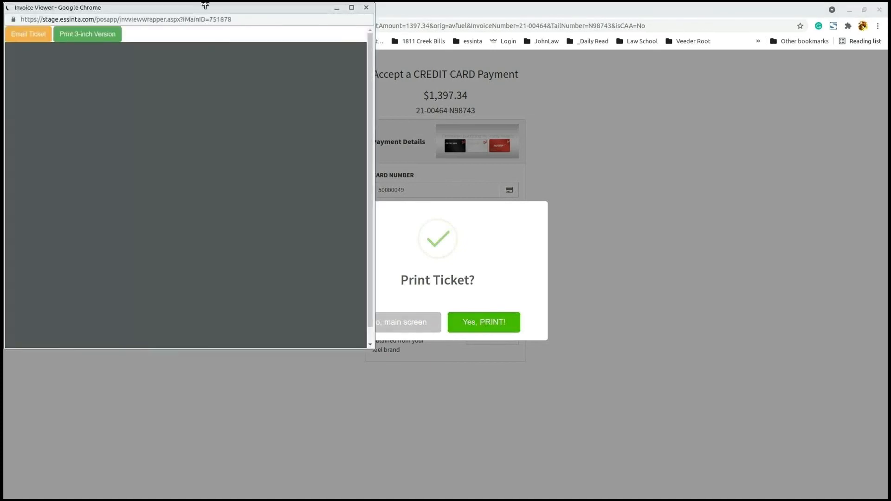
# Step: Center and enlarge the Invoice Viewer window showing sales ticket 21-00464
pyautogui.moveTo(218, 11); pyautogui.dragTo(401, 70)
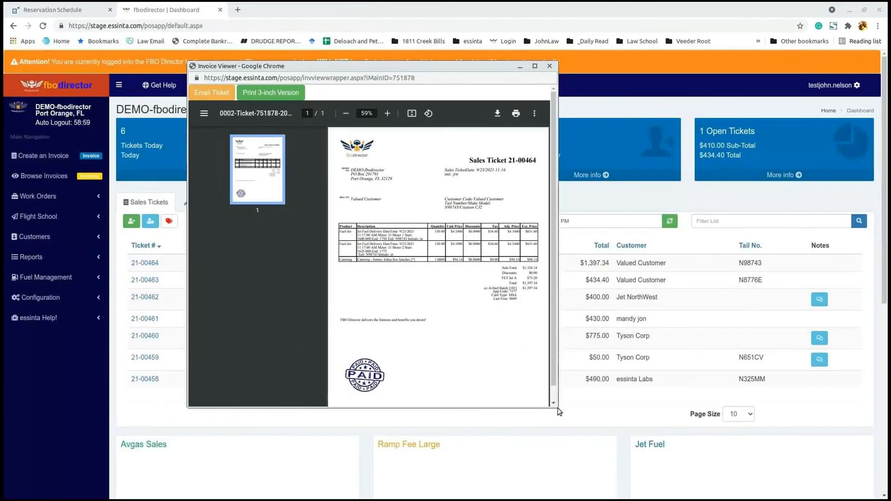
pyautogui.moveTo(560, 412); pyautogui.dragTo(688, 480)
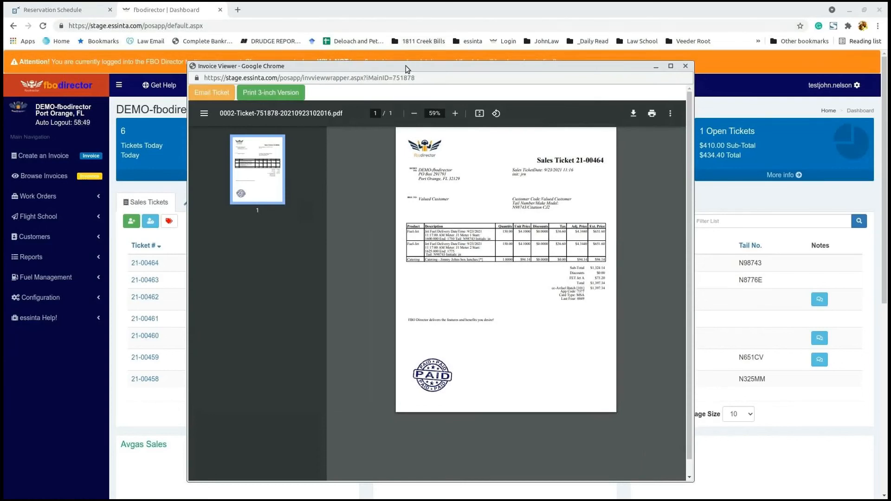
pyautogui.moveTo(406, 66); pyautogui.dragTo(396, 34)
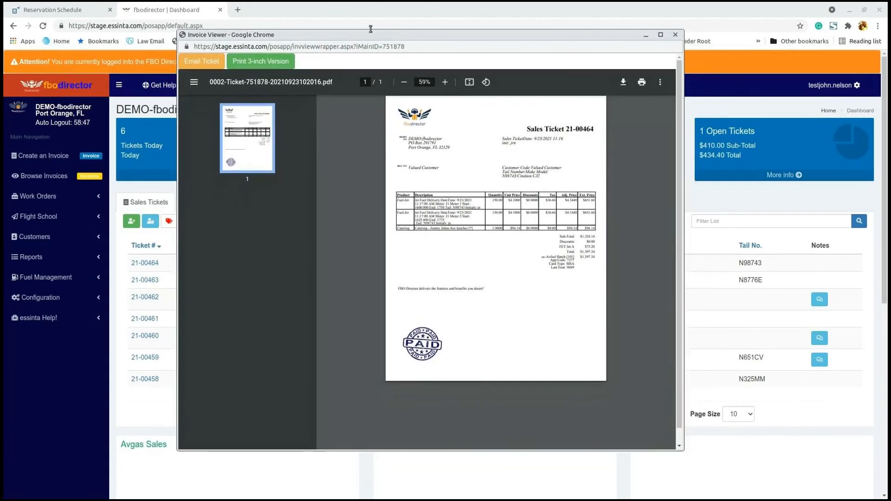
# Step: Zoom the ticket PDF to 75% and highlight the card type and last four digits
pyautogui.click(445, 81)
pyautogui.click(444, 81)
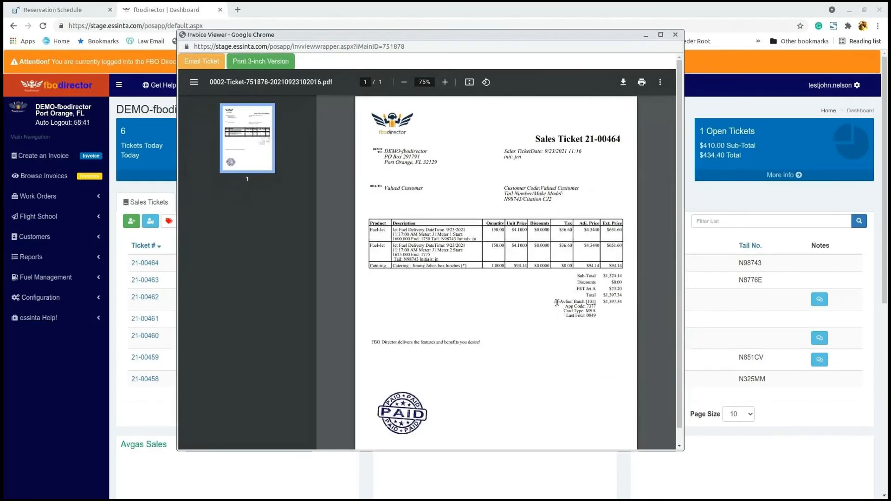
pyautogui.moveTo(554, 301); pyautogui.dragTo(602, 317)
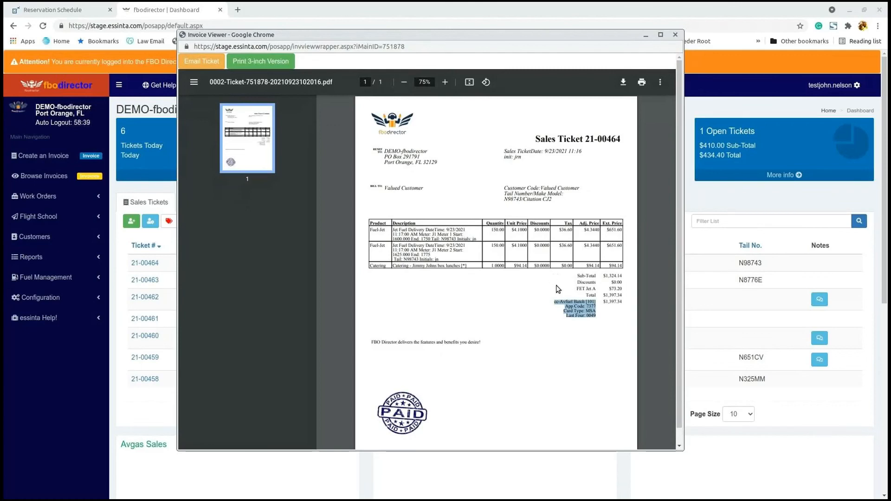
pyautogui.click(563, 310)
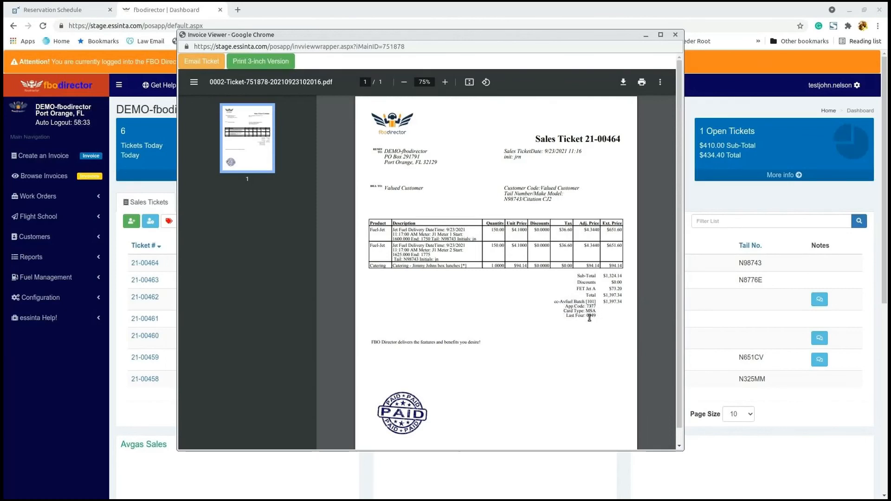
pyautogui.moveTo(570, 311); pyautogui.dragTo(600, 316)
# Step: Email sales ticket 21-00464 to a newly entered staff e-mail address, then close the viewer
pyautogui.click(460, 220)
pyautogui.click(208, 63)
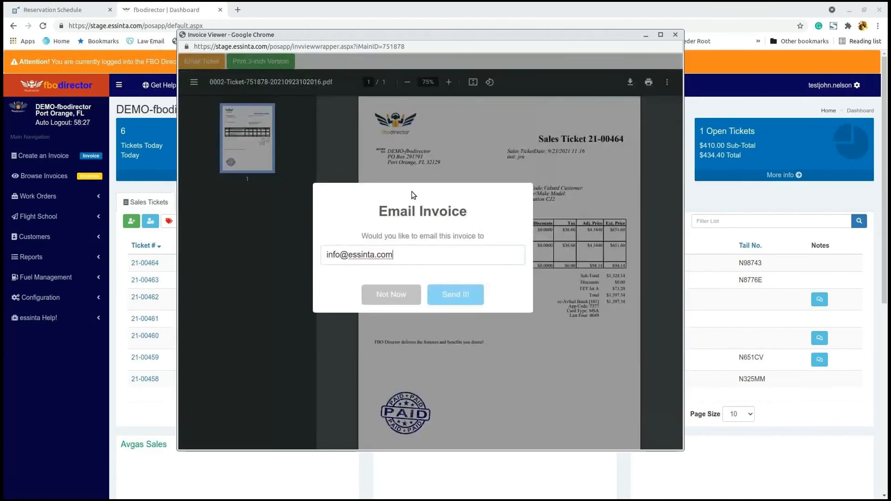
pyautogui.moveTo(409, 254); pyautogui.dragTo(233, 236)
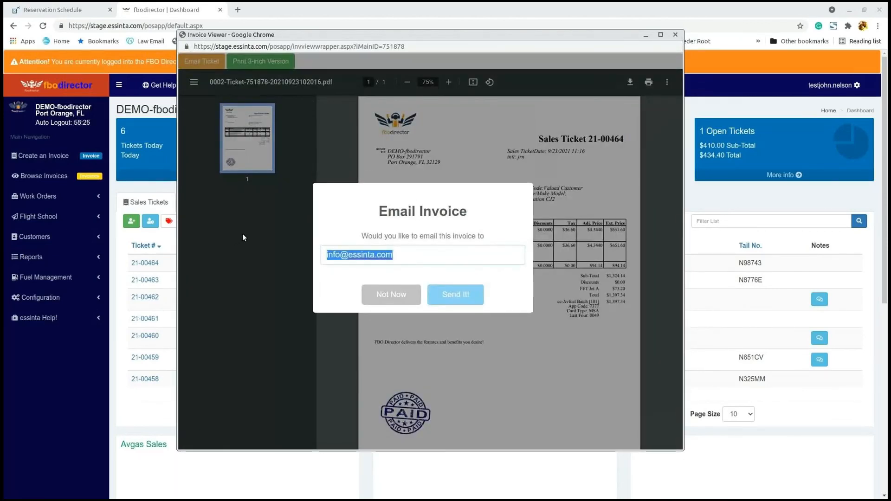
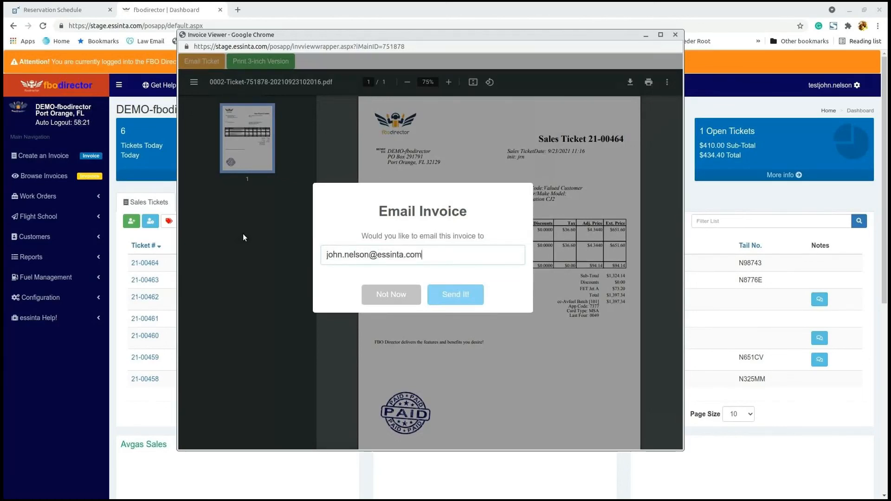
pyautogui.click(454, 299)
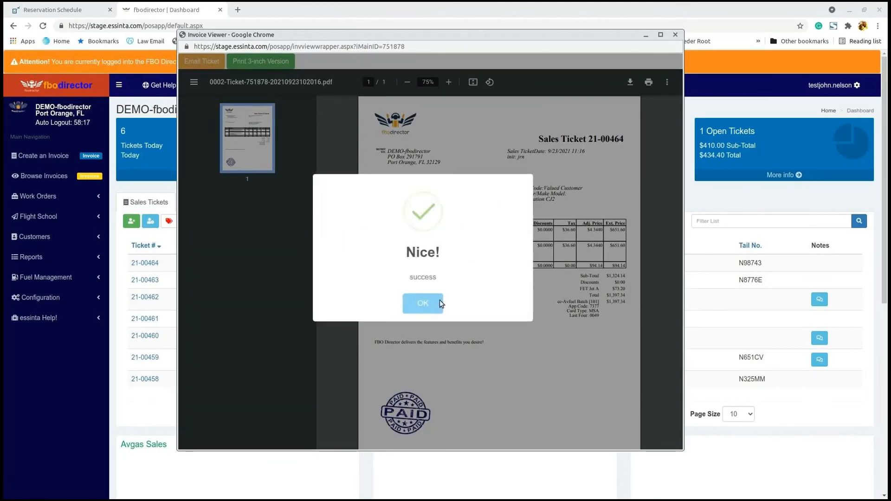
pyautogui.click(429, 304)
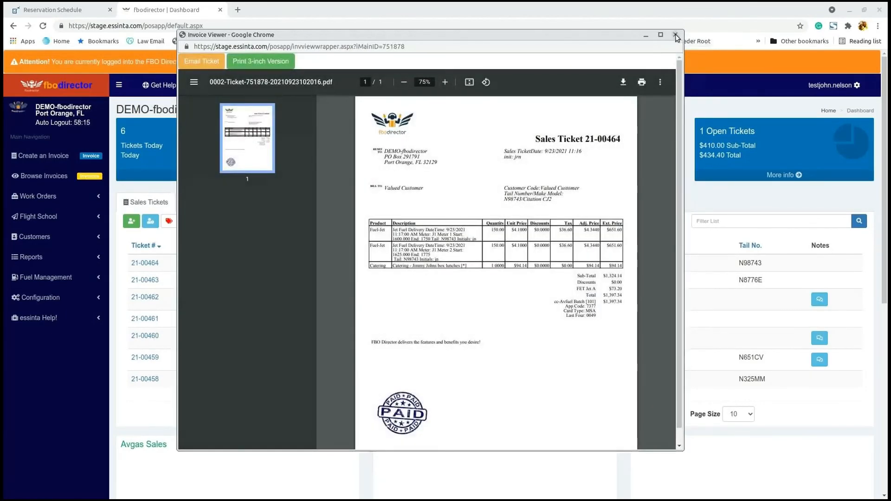
pyautogui.click(676, 35)
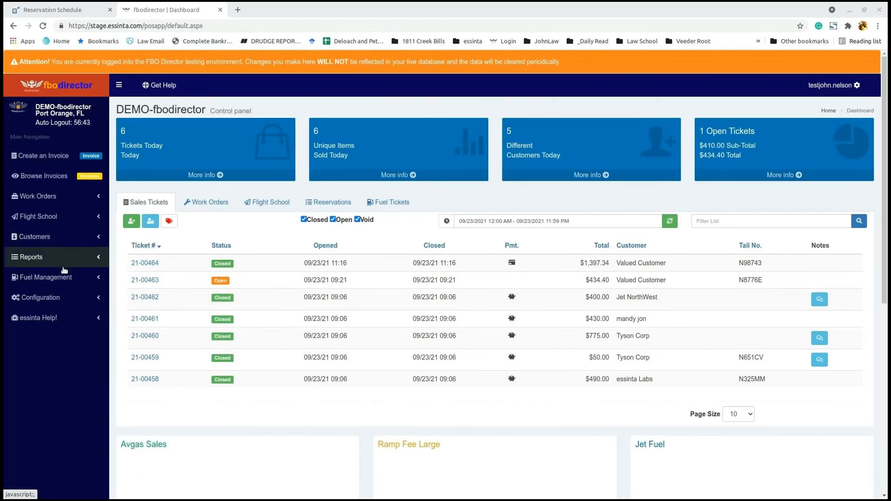
# Step: Open Configuration > Products > Manage Products and browse the 45 products, noting Oil-100N
pyautogui.click(69, 298)
pyautogui.click(65, 328)
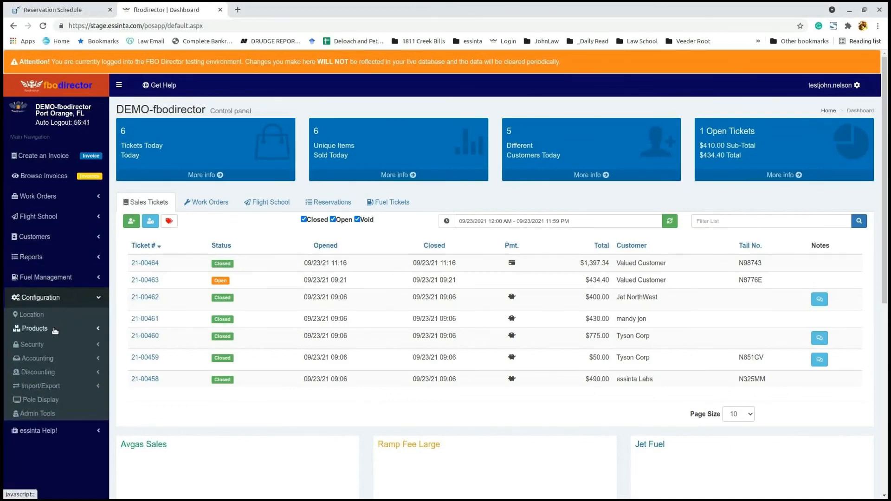
pyautogui.click(63, 343)
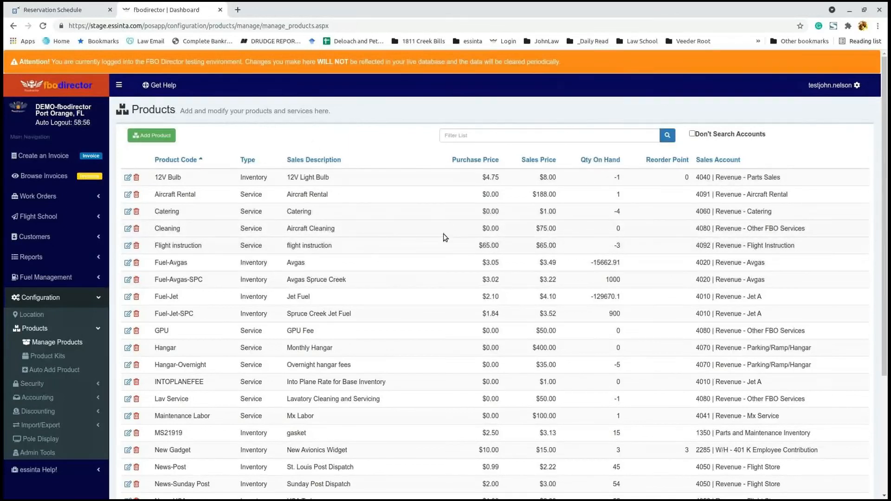
pyautogui.scroll(-1, 444, 233)
pyautogui.scroll(-1, 439, 238)
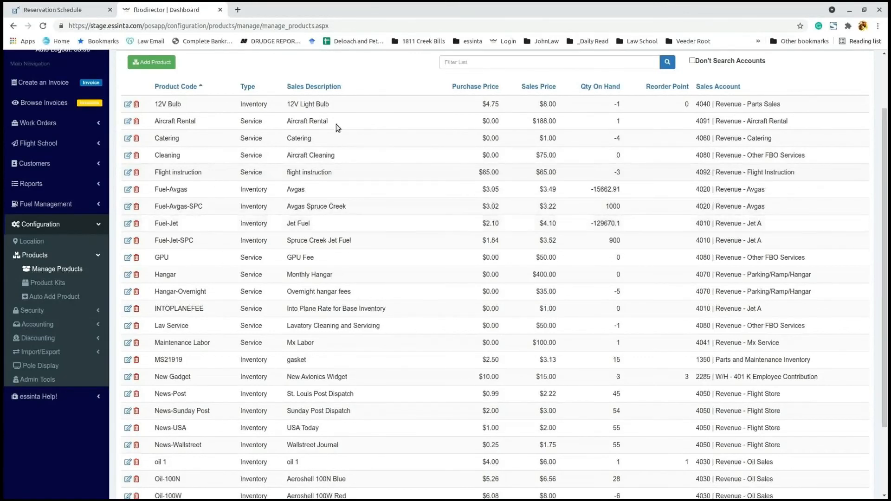
pyautogui.scroll(-2, 225, 309)
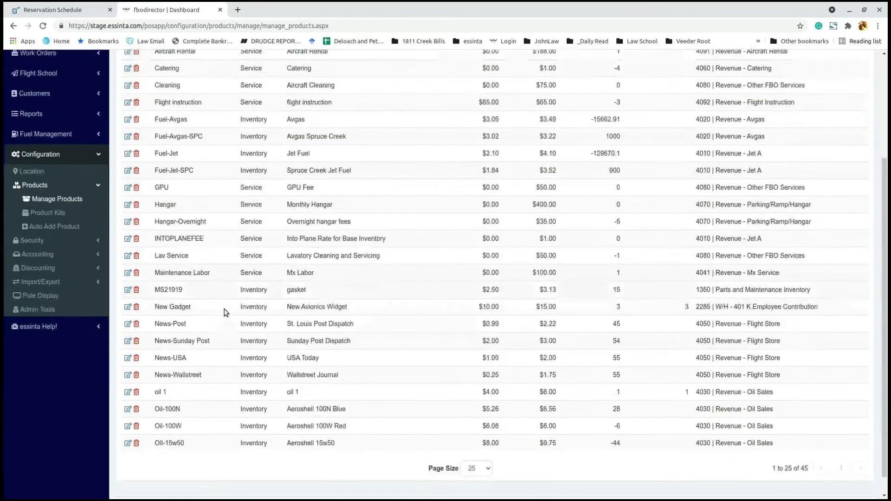
pyautogui.moveTo(160, 388); pyautogui.dragTo(180, 388)
pyautogui.click(170, 388)
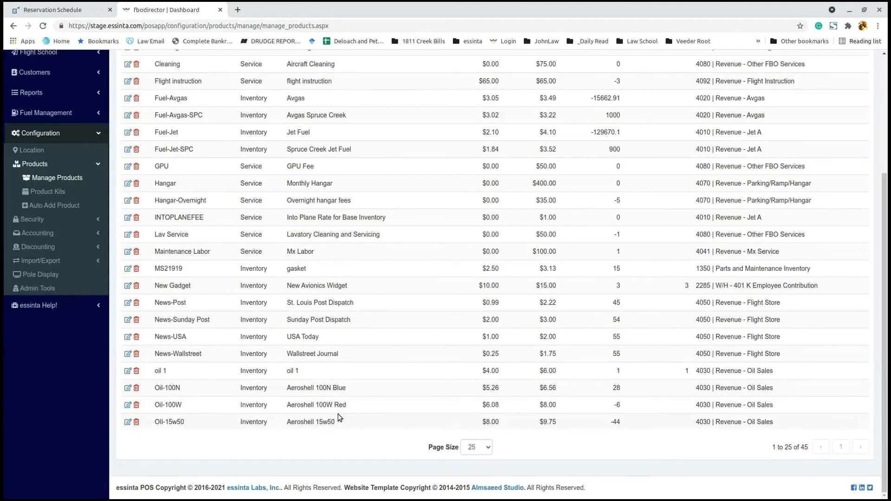
pyautogui.scroll(3, 335, 300)
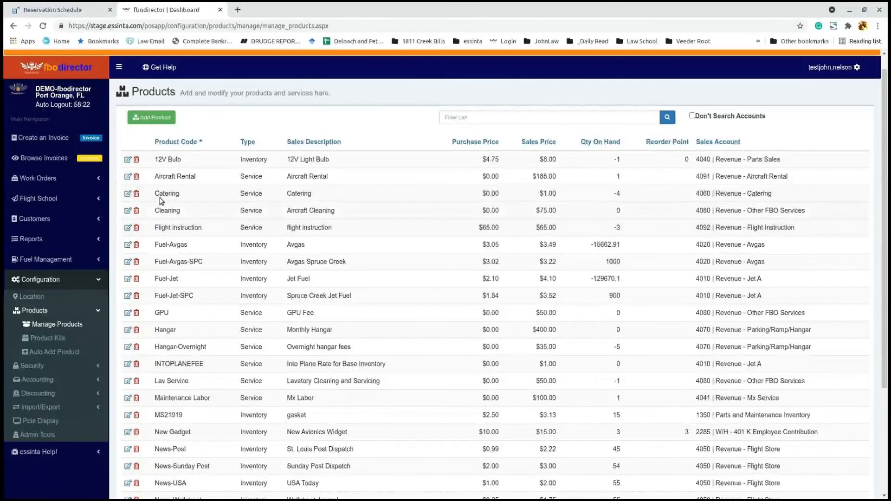
# Step: Clone the Catering product into a new product
pyautogui.click(129, 195)
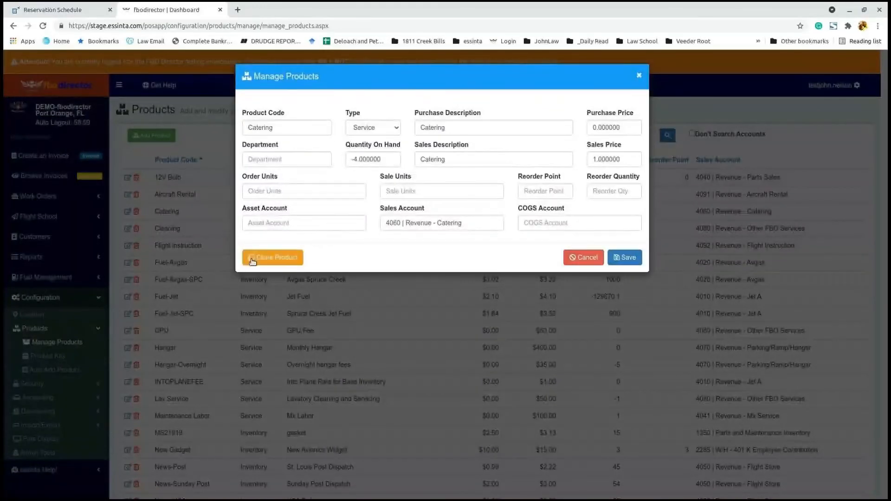
pyautogui.click(253, 260)
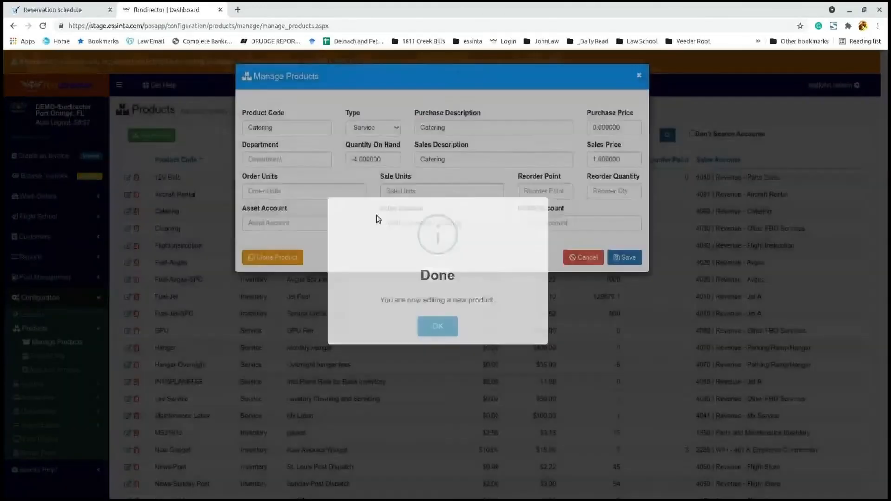
pyautogui.click(306, 128)
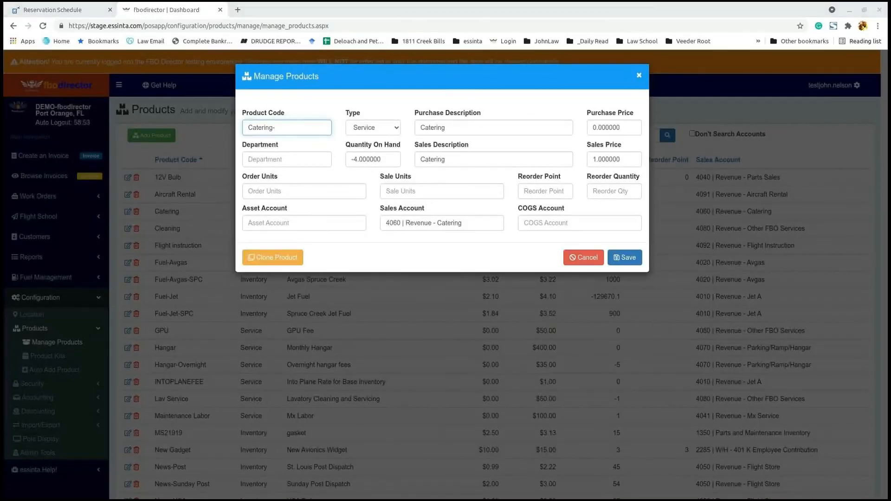
# Step: Set the clone's product code to 'Catering-Megans fast food' and save it
pyautogui.click(315, 127)
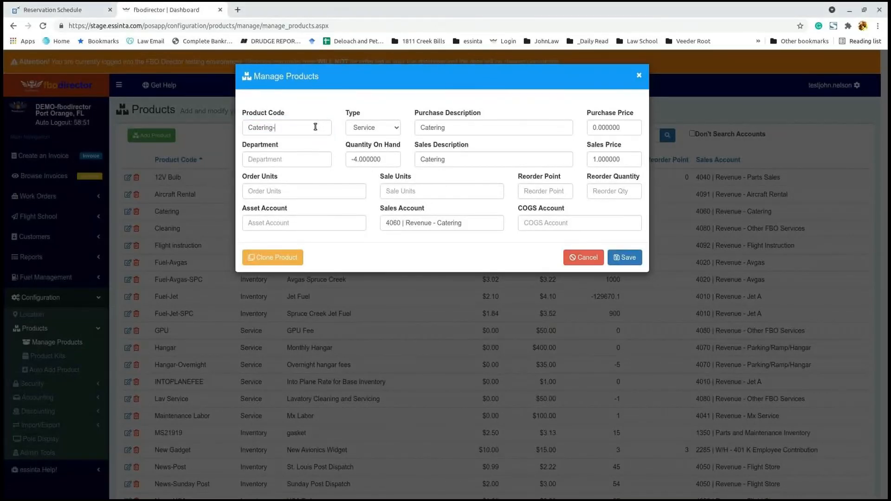
pyautogui.write("Megan's")
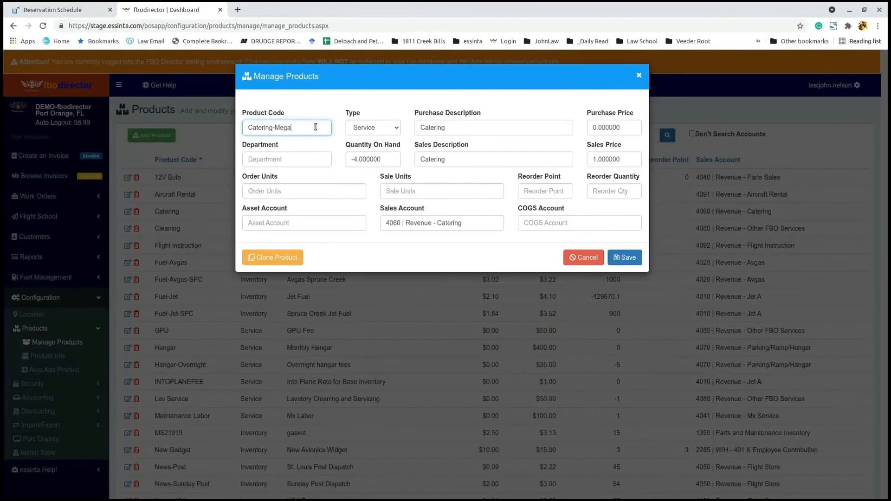
pyautogui.press('BackSpace')
pyautogui.press('BackSpace')
pyautogui.press('BackSpace')
pyautogui.write('s oa')
pyautogui.press('BackSpace')
pyautogui.press('BackSpace')
pyautogui.write('g')
pyautogui.press('BackSpace')
pyautogui.write('fast food')
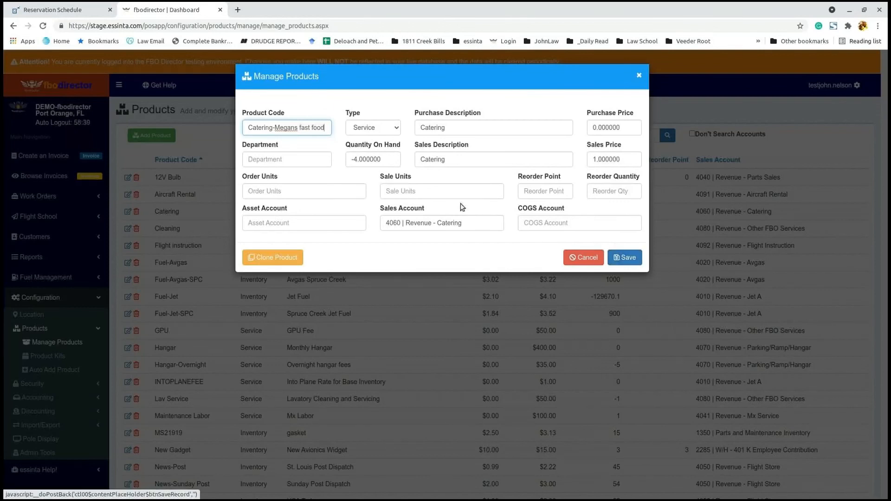
pyautogui.click(465, 223)
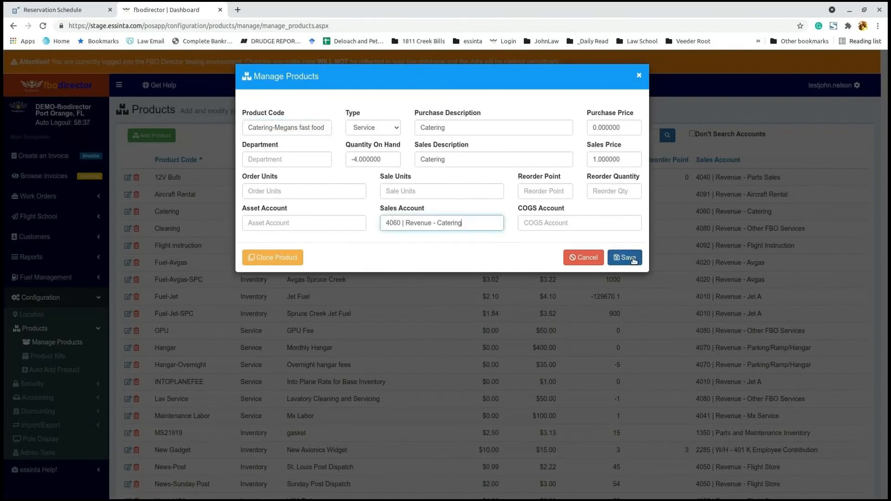
pyautogui.click(633, 258)
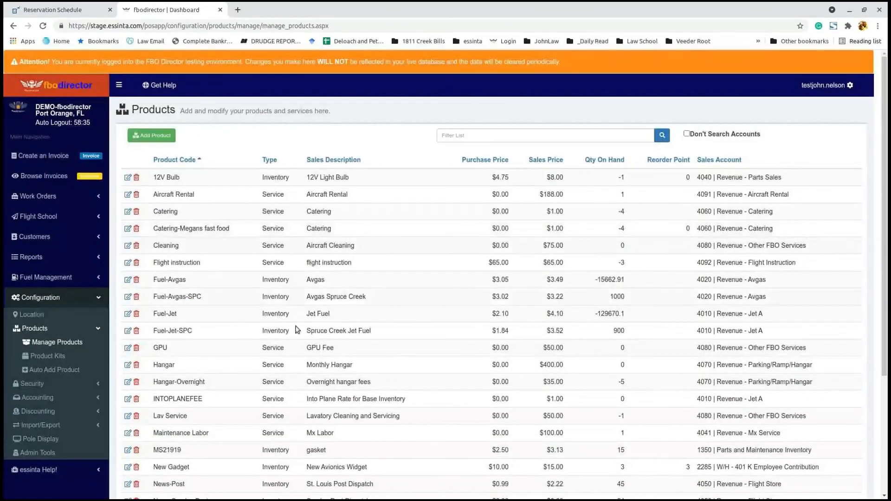
pyautogui.moveTo(154, 227); pyautogui.dragTo(817, 229)
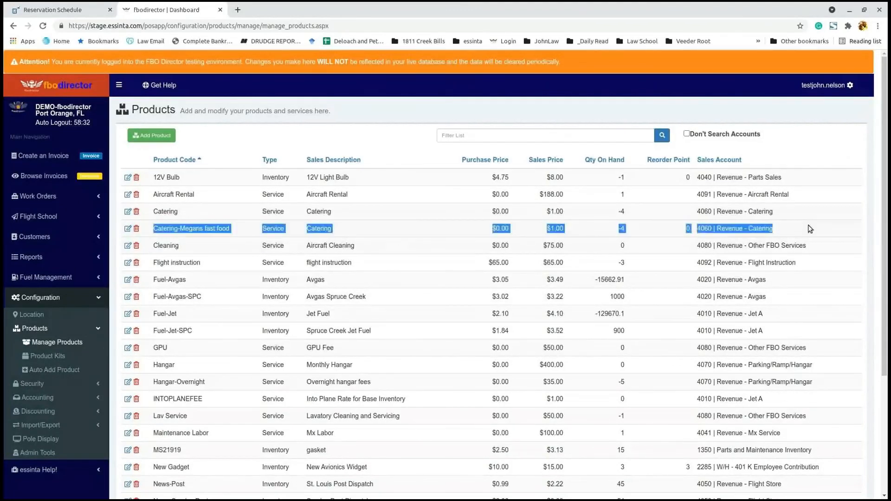
pyautogui.click(380, 314)
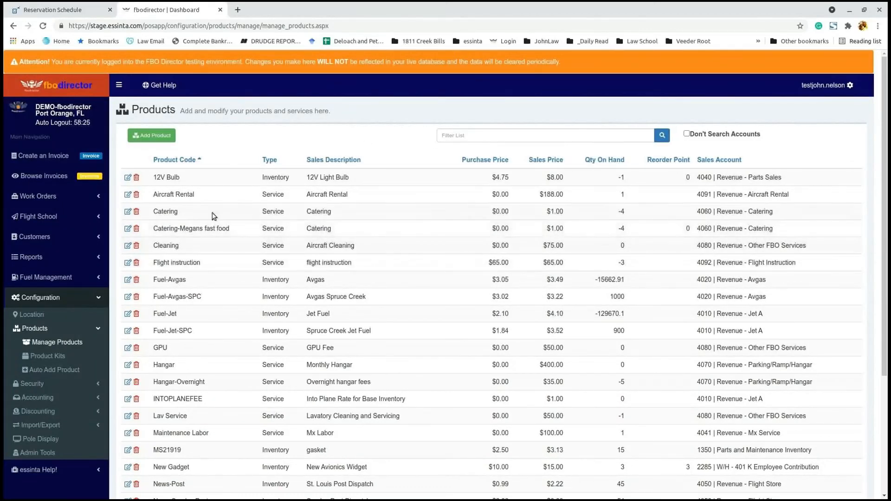
# Step: Cancel a blank new-product form and open the Product Kits page
pyautogui.click(163, 138)
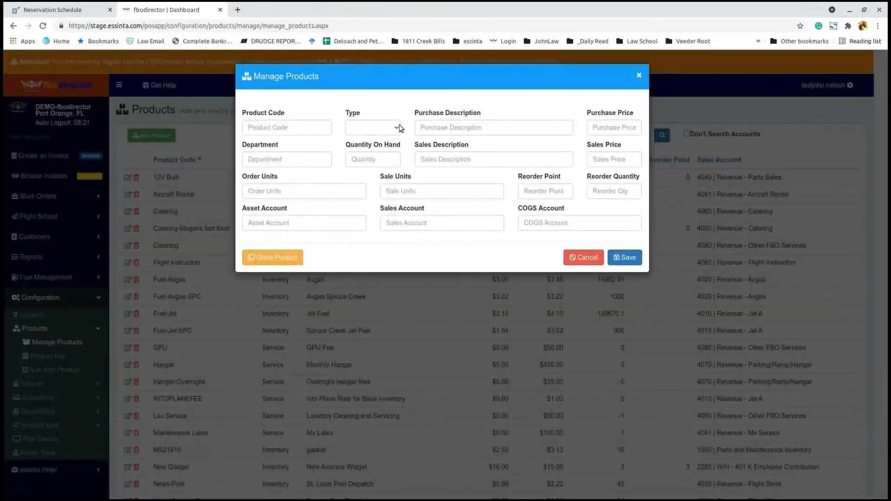
pyautogui.click(586, 259)
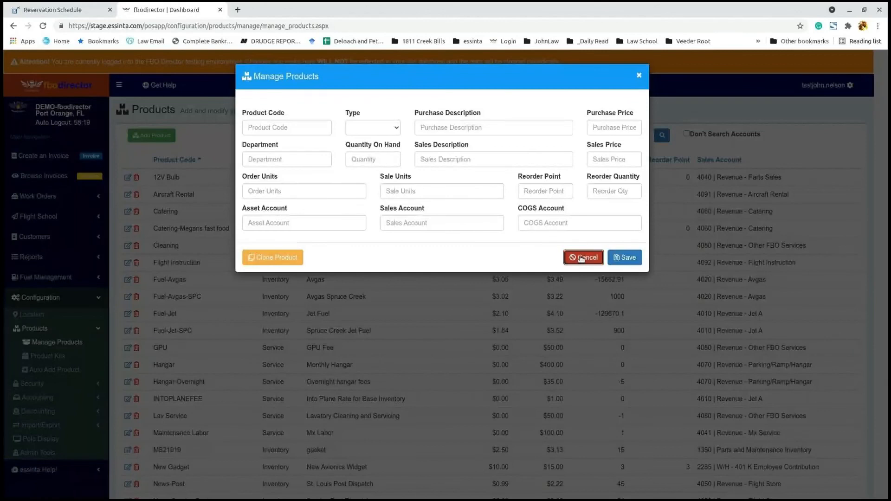
pyautogui.scroll(-2, 258, 355)
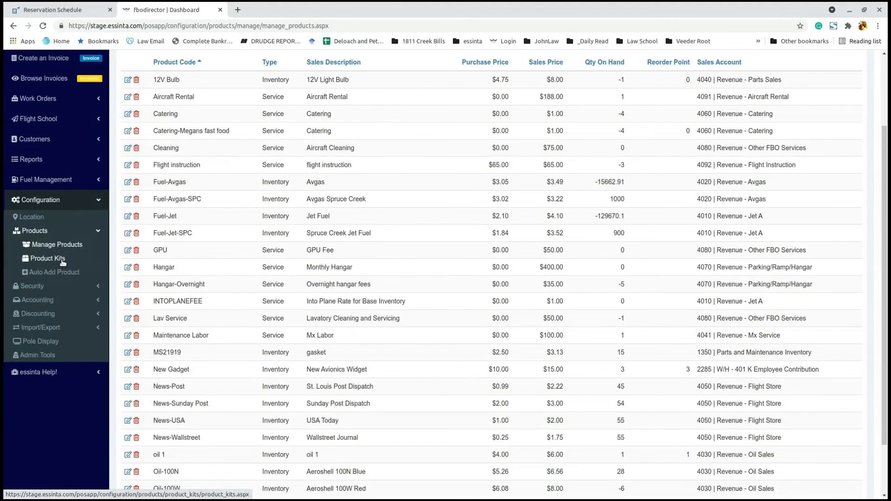
pyautogui.click(63, 261)
# Step: Create an Oil Kit line containing 4 Oil-100N
pyautogui.click(184, 203)
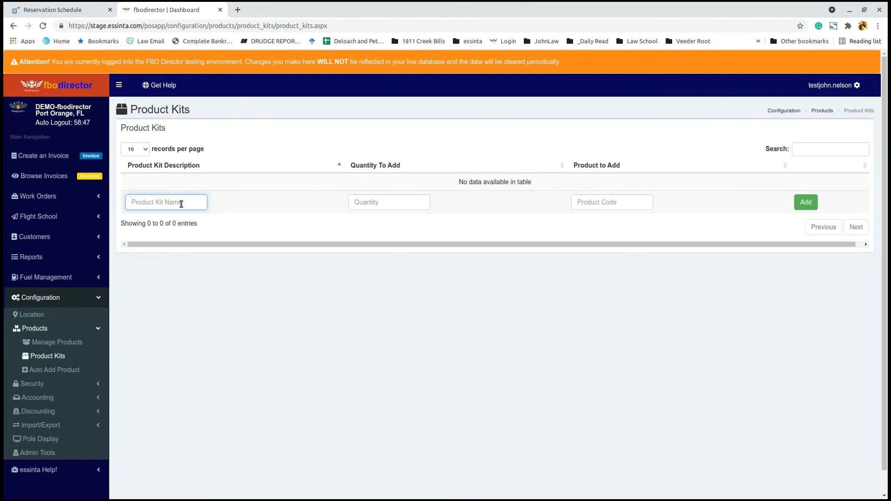
pyautogui.write('New student')
pyautogui.click(394, 201)
pyautogui.write('1')
pyautogui.click(587, 200)
pyautogui.write('logb')
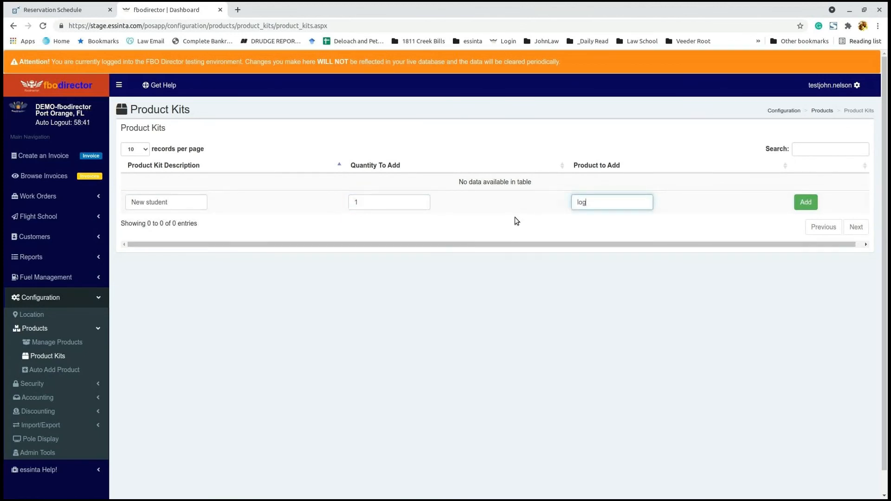
pyautogui.press('BackSpace')
pyautogui.press('BackSpace')
pyautogui.press('BackSpace')
pyautogui.press('BackSpace')
pyautogui.write('oil')
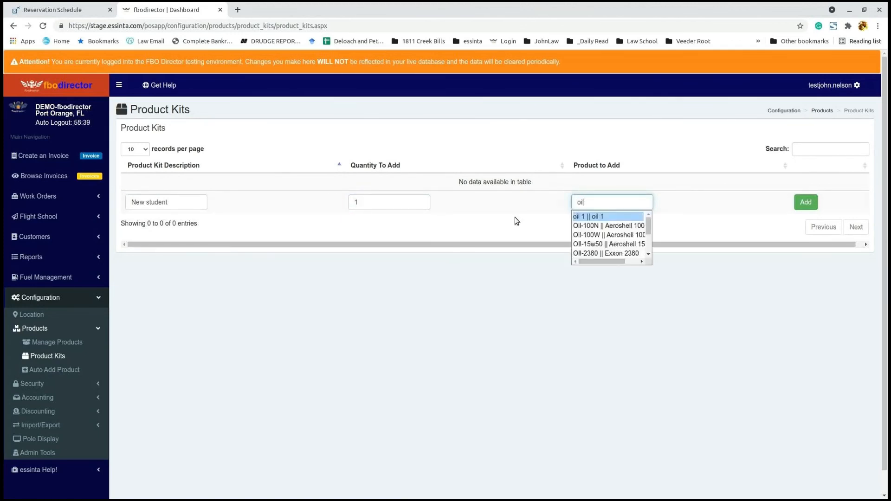
pyautogui.click(600, 226)
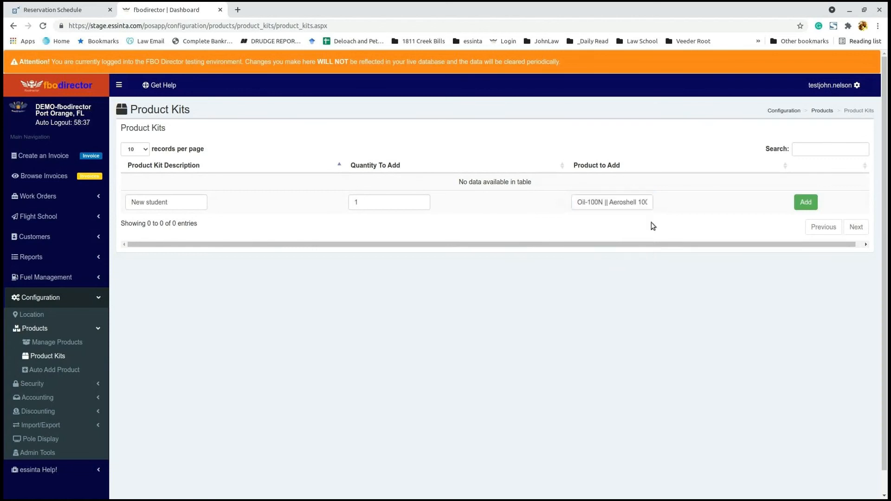
pyautogui.click(417, 202)
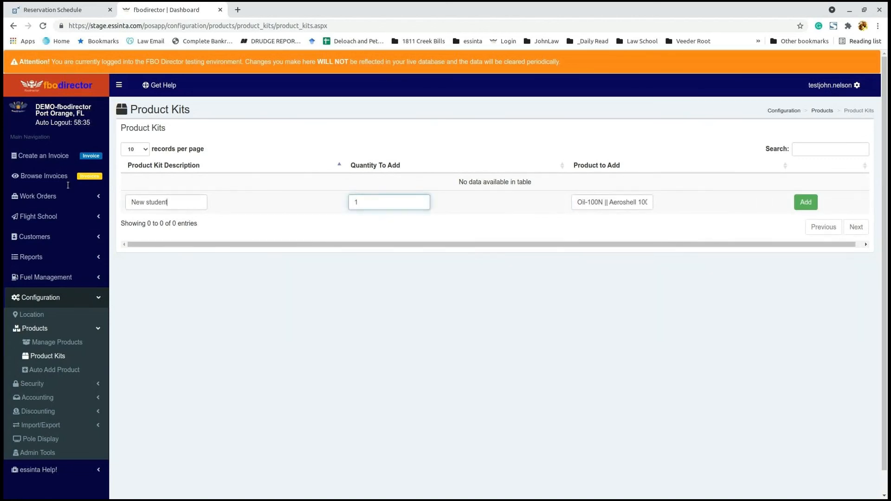
pyautogui.moveTo(168, 203); pyautogui.dragTo(54, 171)
pyautogui.write('Oil Kit')
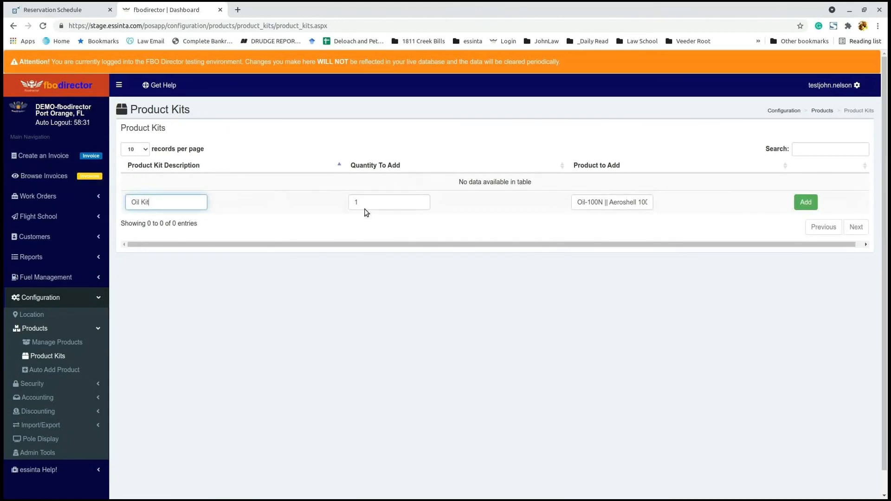
pyautogui.press('Tab')
pyautogui.write('4')
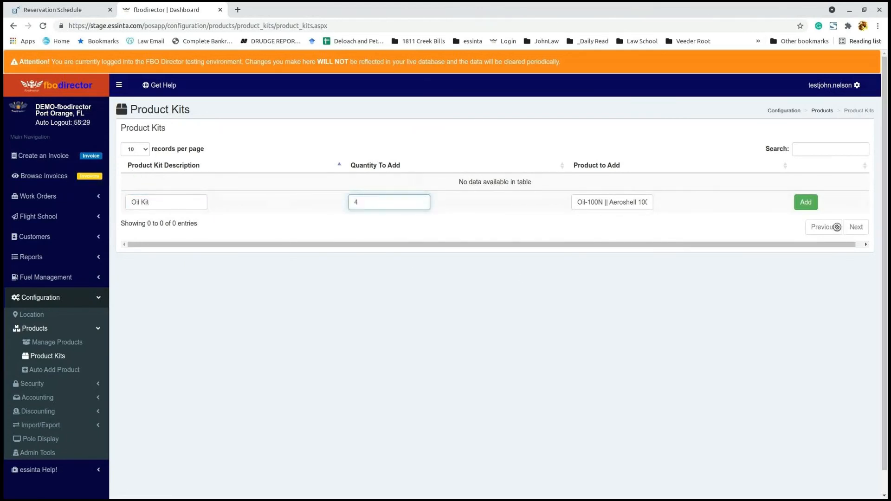
pyautogui.click(806, 202)
# Step: Add 1 News-Post as a second Oil Kit item, then begin a new invoice's customer
pyautogui.click(170, 203)
pyautogui.write('oil')
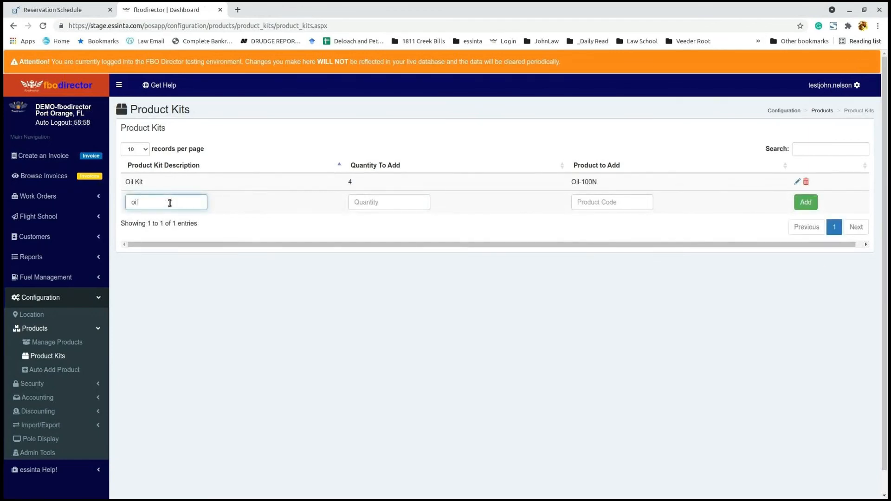
pyautogui.press('BackSpace')
pyautogui.press('BackSpace')
pyautogui.press('BackSpace')
pyautogui.write('Oil Kit')
pyautogui.click(399, 202)
pyautogui.write('1')
pyautogui.click(621, 202)
pyautogui.write('filter')
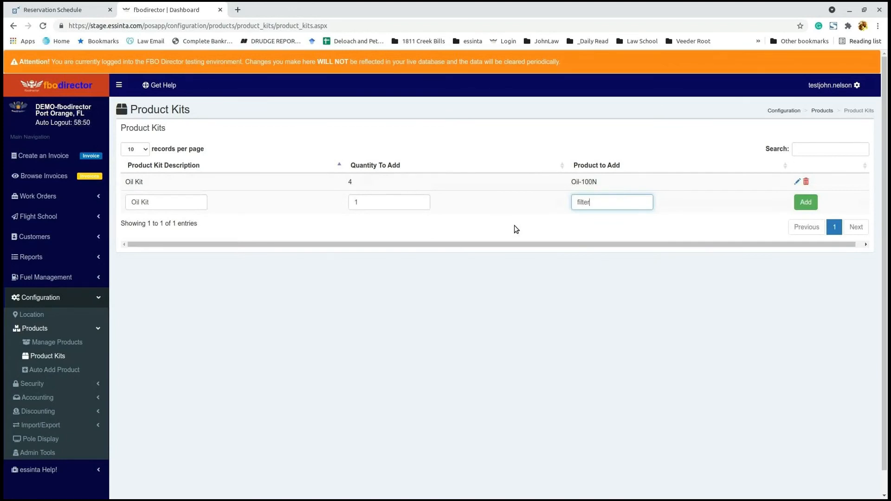
pyautogui.press('BackSpace')
pyautogui.press('BackSpace')
pyautogui.press('BackSpace')
pyautogui.press('BackSpace')
pyautogui.write('news')
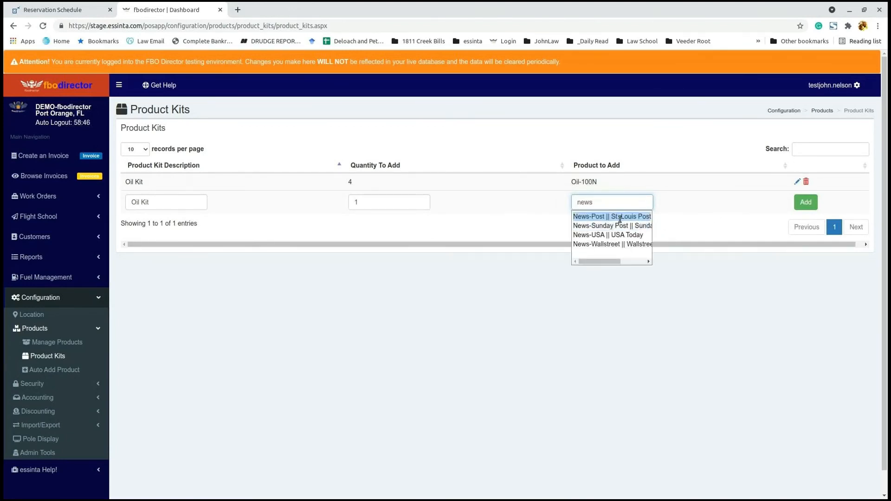
pyautogui.click(620, 218)
pyautogui.click(808, 204)
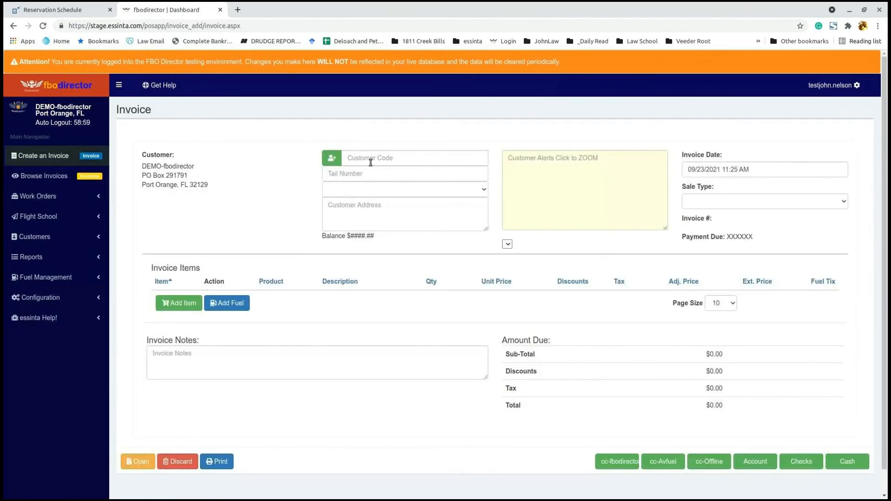
pyautogui.click(371, 160)
# Step: Bill essinta Labs and add the Oil Kit, giving Oil-100N and News-Post lines totaling $43.46
pyautogui.write('essin')
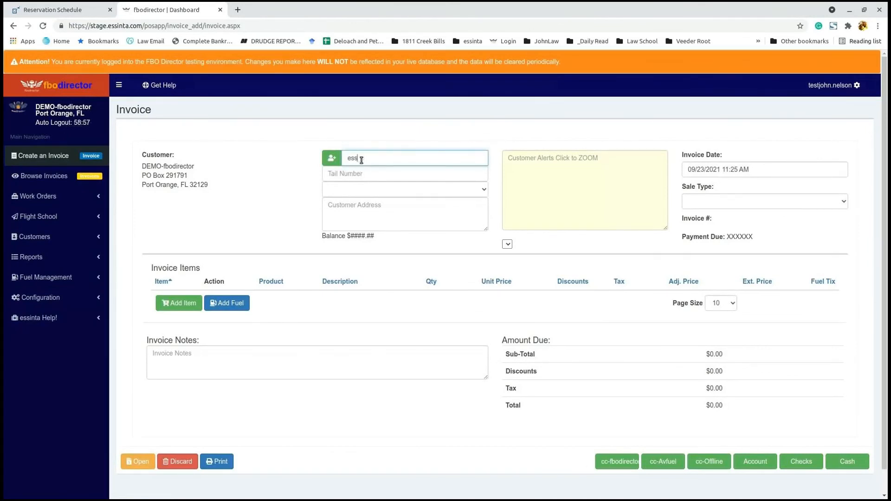
pyautogui.click(393, 171)
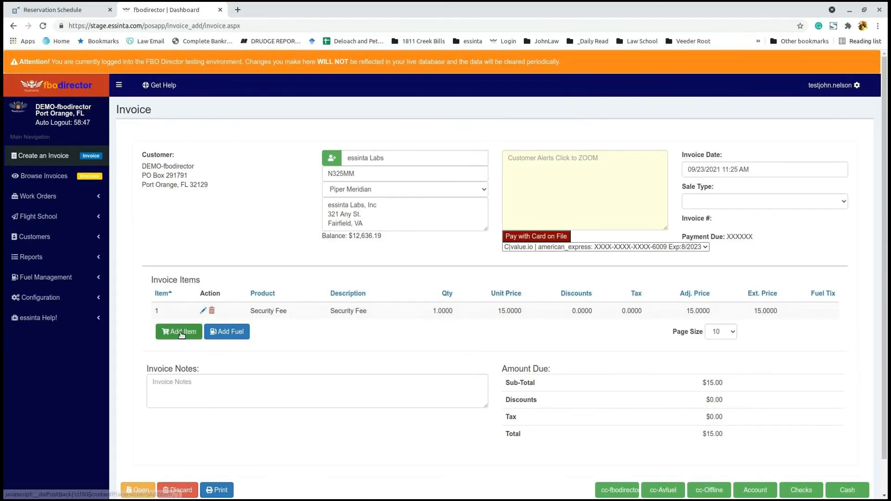
pyautogui.click(186, 332)
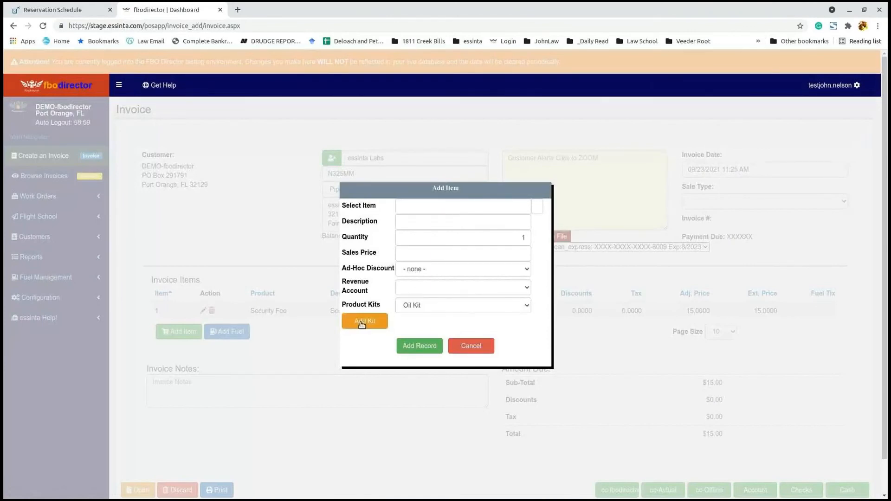
pyautogui.click(423, 310)
pyautogui.click(420, 315)
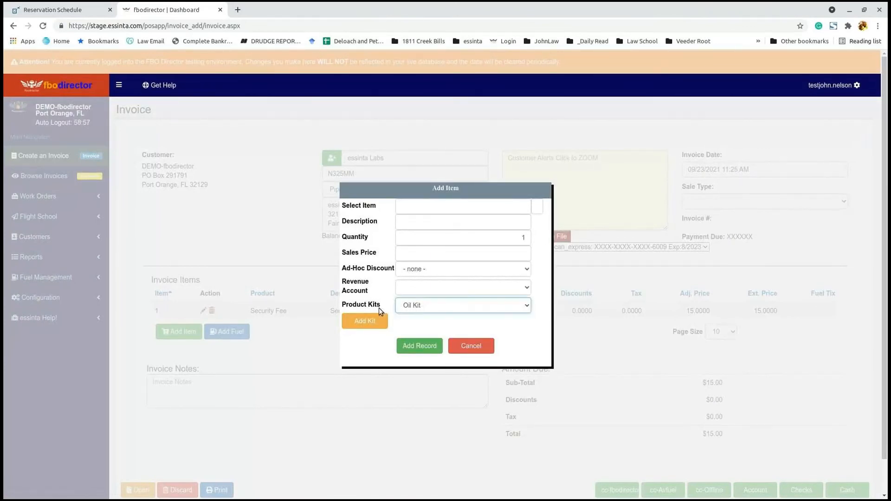
pyautogui.click(363, 325)
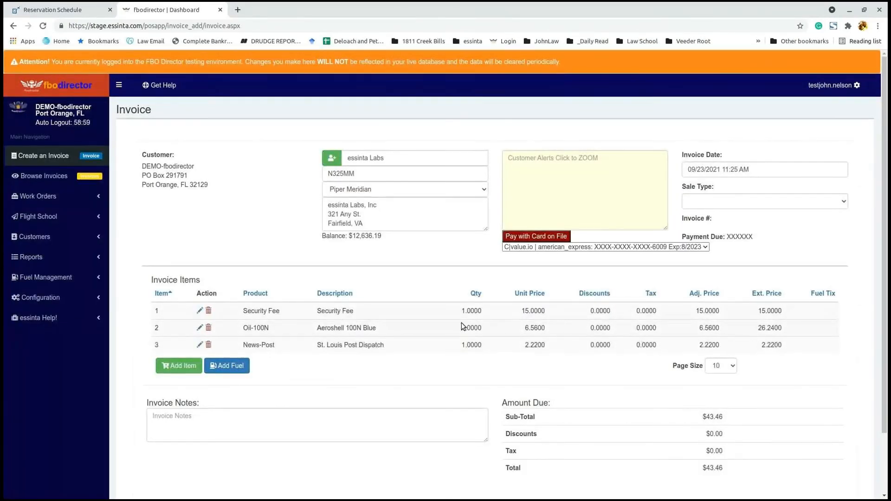
pyautogui.scroll(-2, 461, 322)
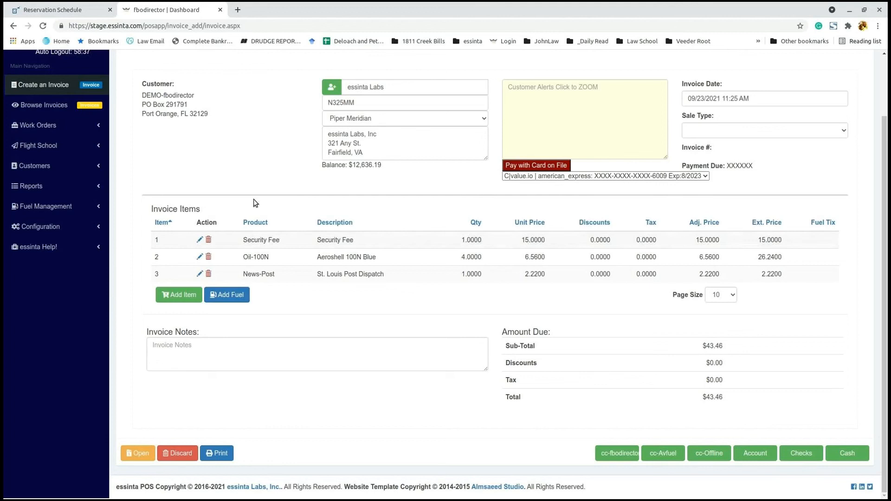
# Step: Open Configuration > Products > Auto Add Product to view the Security Fee auto-add records
pyautogui.click(49, 227)
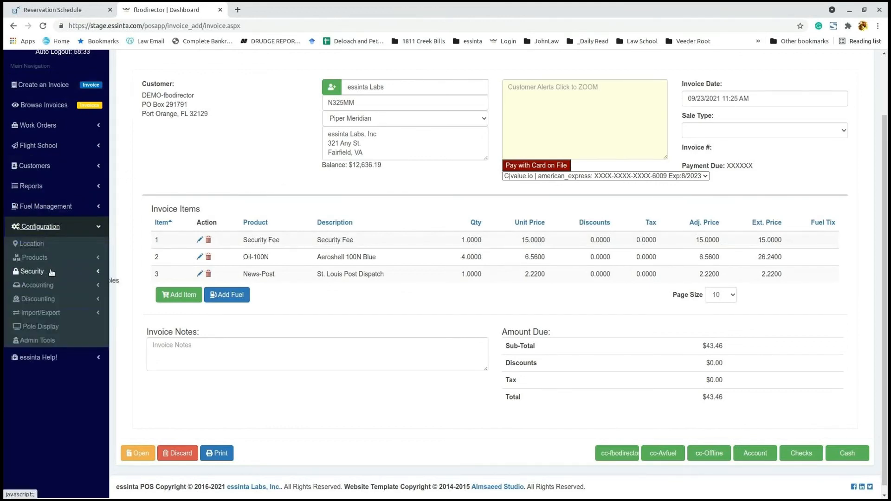
pyautogui.click(51, 259)
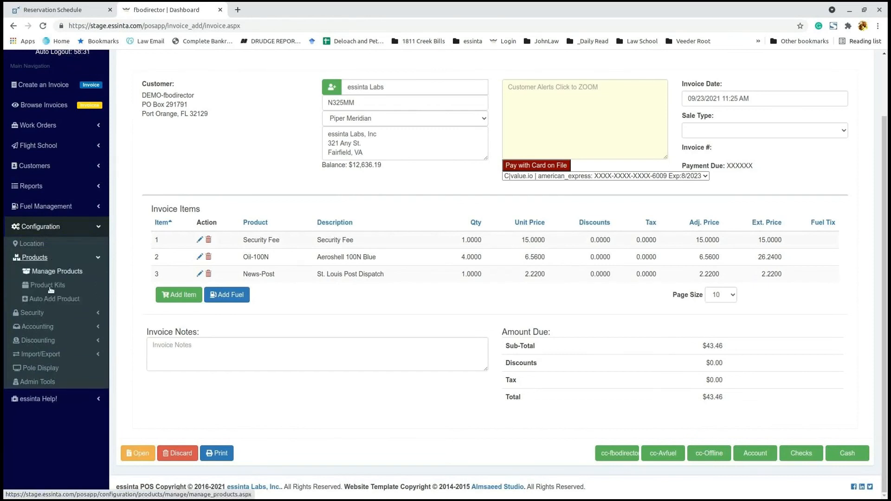
pyautogui.click(57, 299)
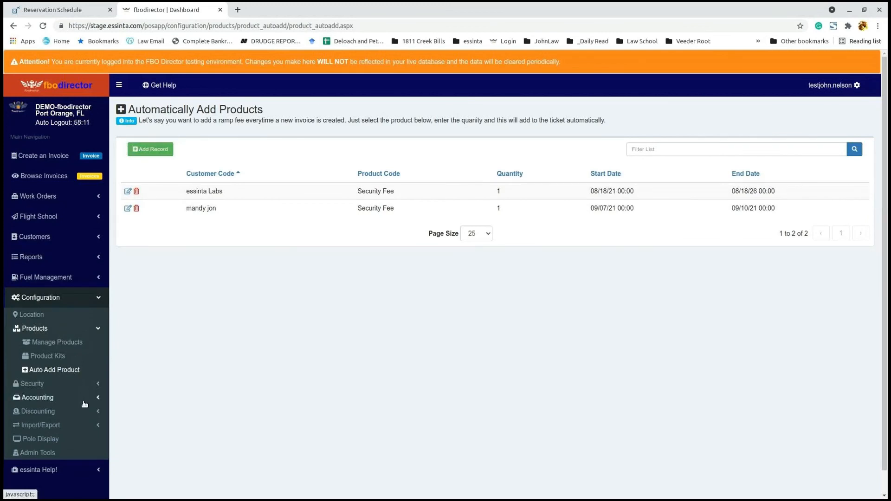
# Step: Expand the Customers and Periodic Billing sections in the sidebar
pyautogui.click(54, 241)
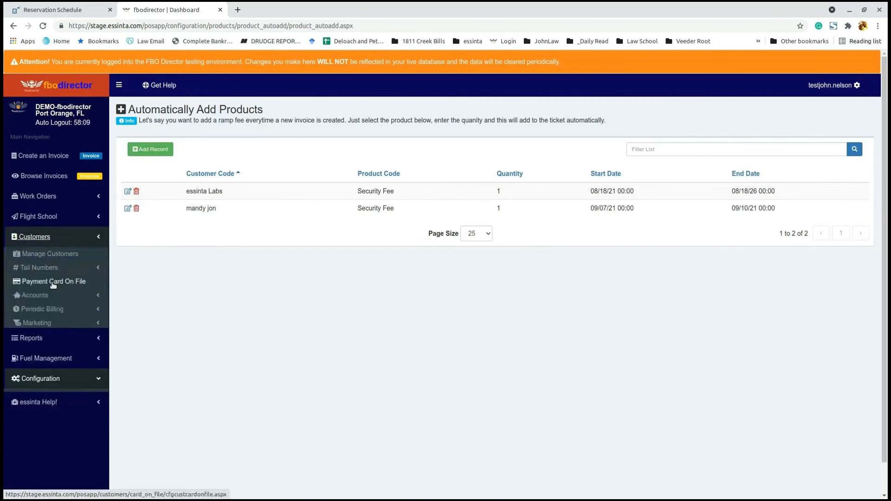
pyautogui.click(57, 310)
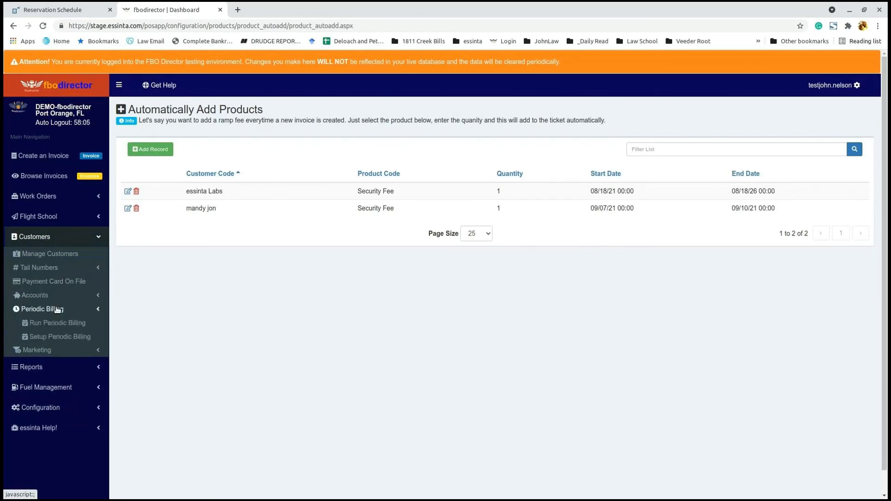
# Step: Start a Payment Card On File entry for customer Jet NorthWest, leaving tail number unset
pyautogui.click(60, 281)
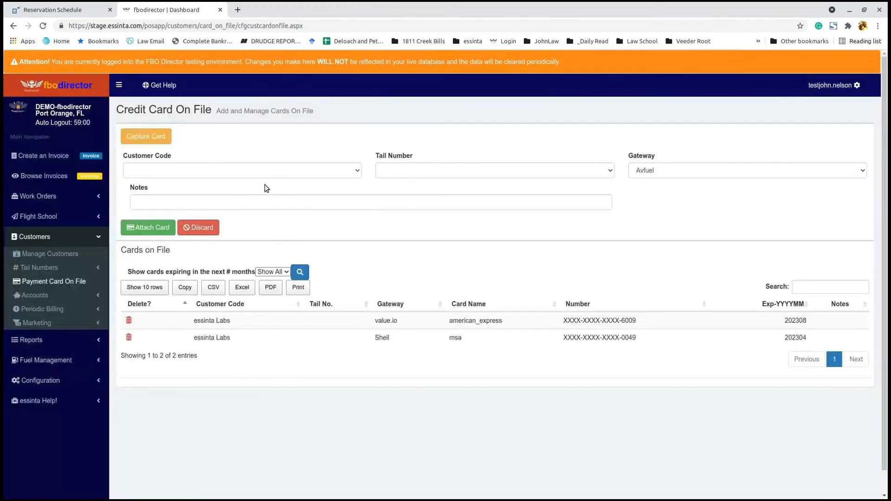
pyautogui.click(330, 172)
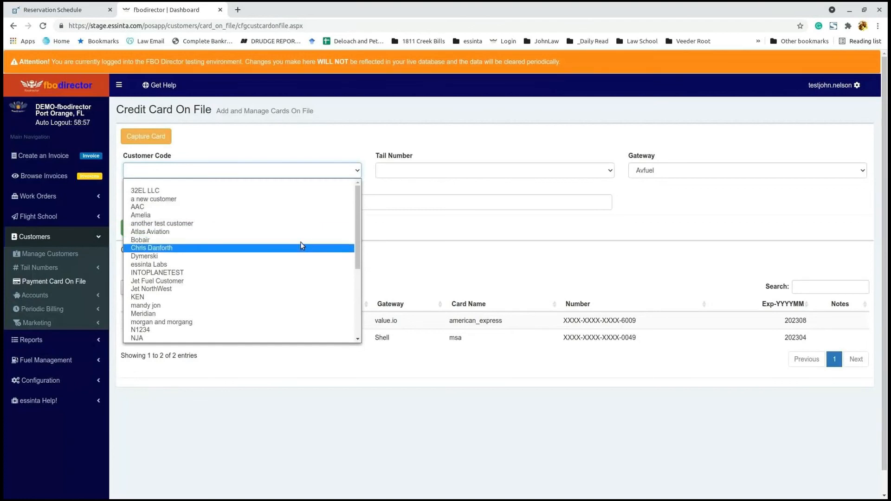
pyautogui.click(280, 290)
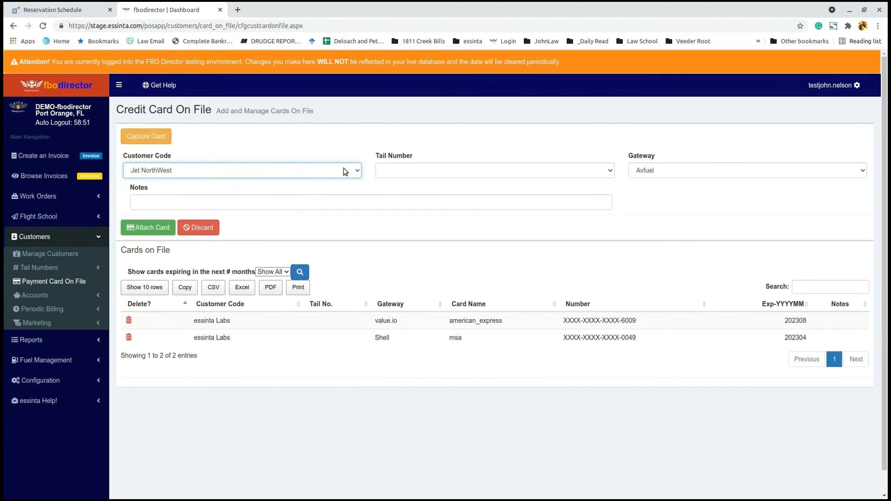
pyautogui.click(508, 167)
pyautogui.click(508, 167)
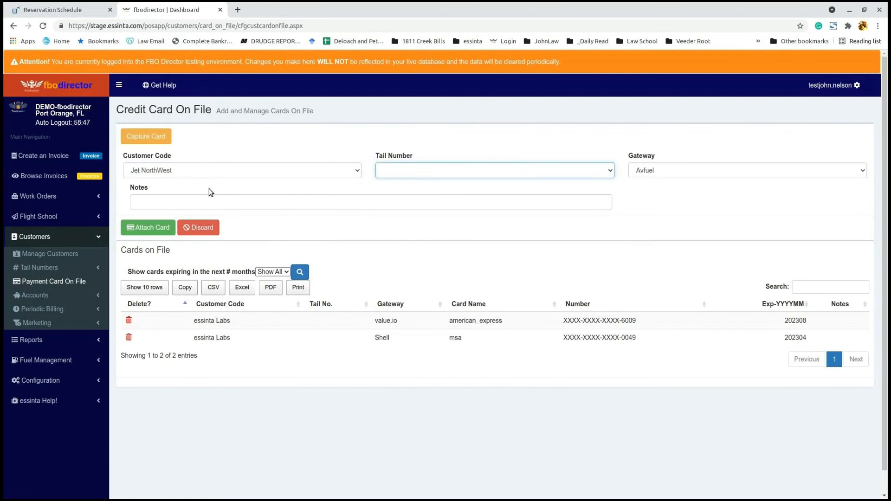
# Step: Add the note 'these are the Paragon notes' and bring up manual secure card entry
pyautogui.click(186, 203)
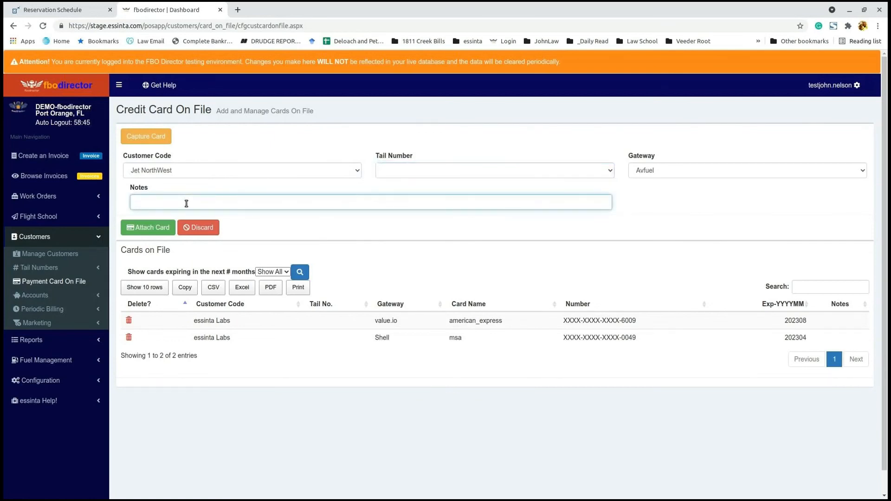
pyautogui.write('these are the Paragon notes')
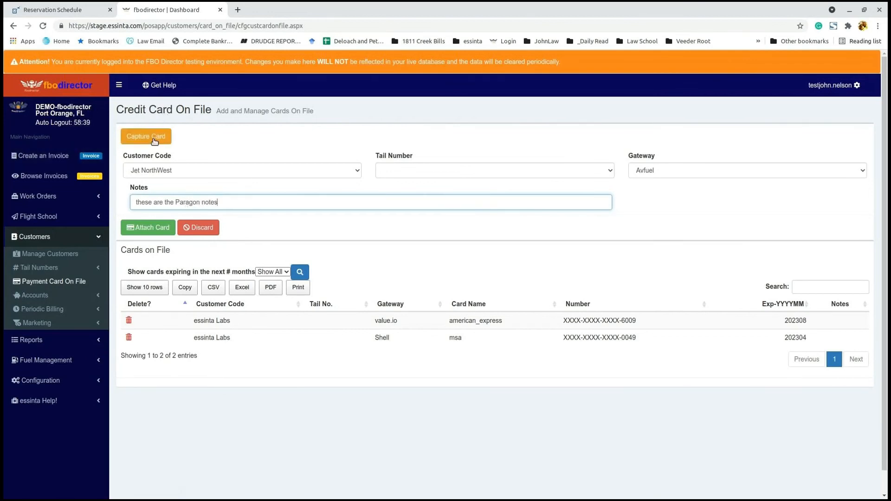
pyautogui.click(155, 142)
pyautogui.click(300, 154)
# Step: Enter the card number, expiry 04/2026 and the card's security code
pyautogui.click(259, 181)
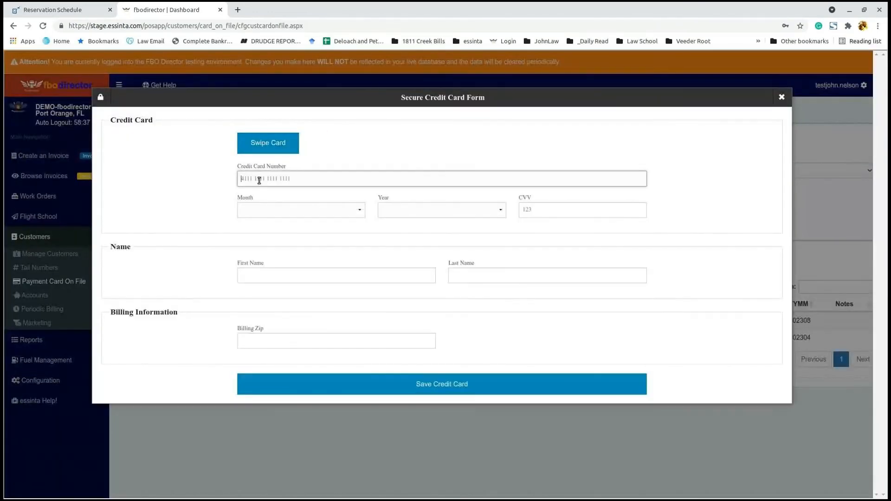
pyautogui.write('4111111111111111')
pyautogui.click(288, 211)
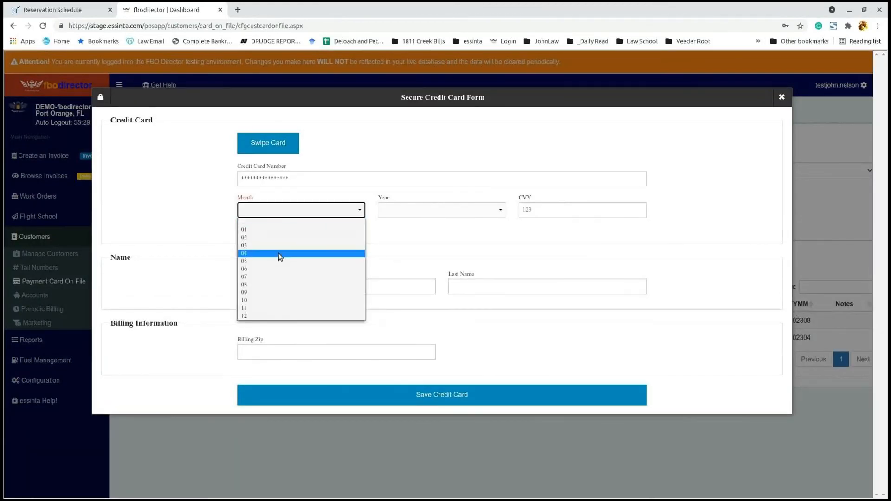
pyautogui.click(280, 255)
pyautogui.click(439, 211)
pyautogui.click(434, 266)
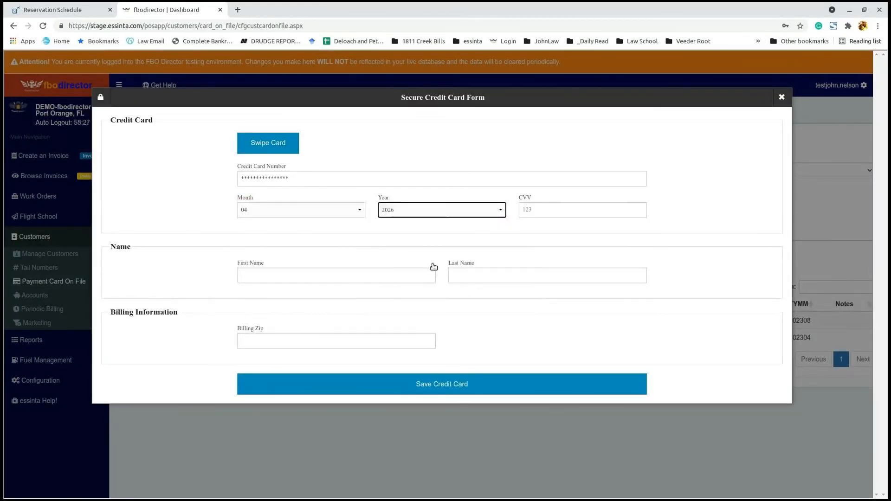
pyautogui.click(564, 209)
pyautogui.write('123')
# Step: Fill in the cardholder's name and billing zip, save the card and attach it to Jet NorthWest
pyautogui.click(355, 276)
pyautogui.press('Tab')
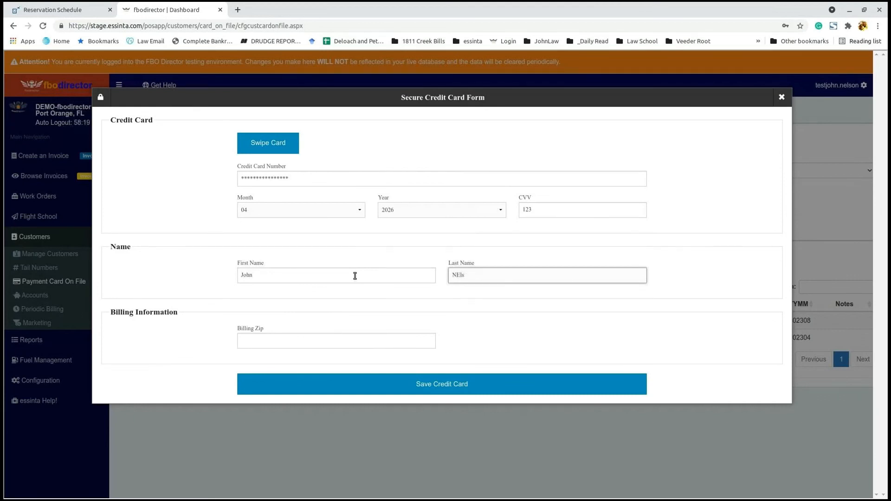
pyautogui.write('elson')
pyautogui.click(359, 336)
pyautogui.write('32128')
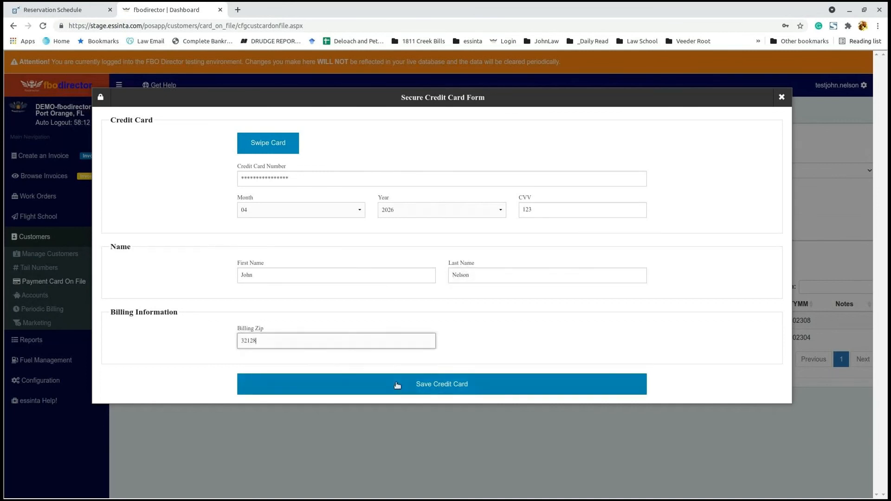
pyautogui.click(399, 384)
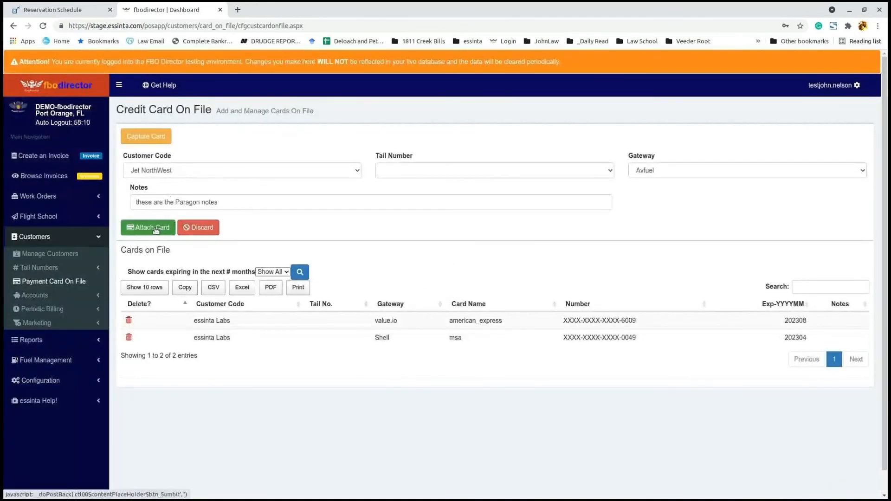
pyautogui.click(155, 229)
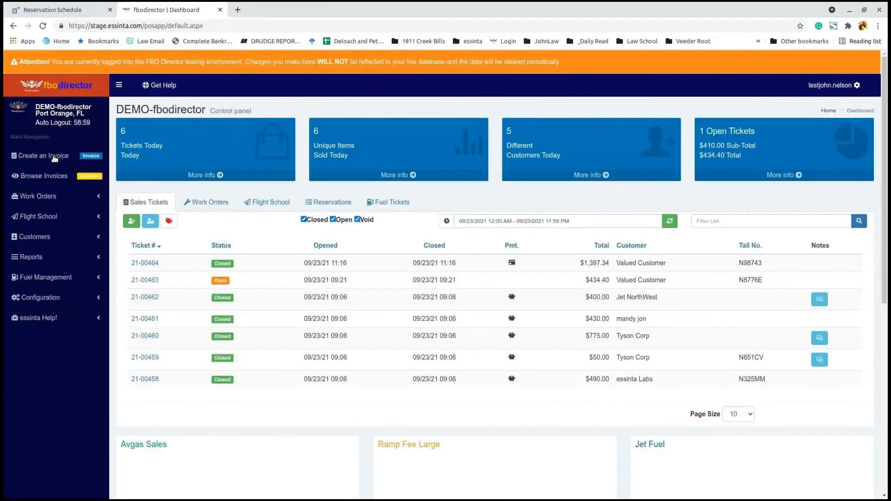
# Step: Start a new invoice for Jet NorthWest via 'jet' autocomplete, then go to Setup Periodic Billing
pyautogui.click(55, 158)
pyautogui.click(395, 154)
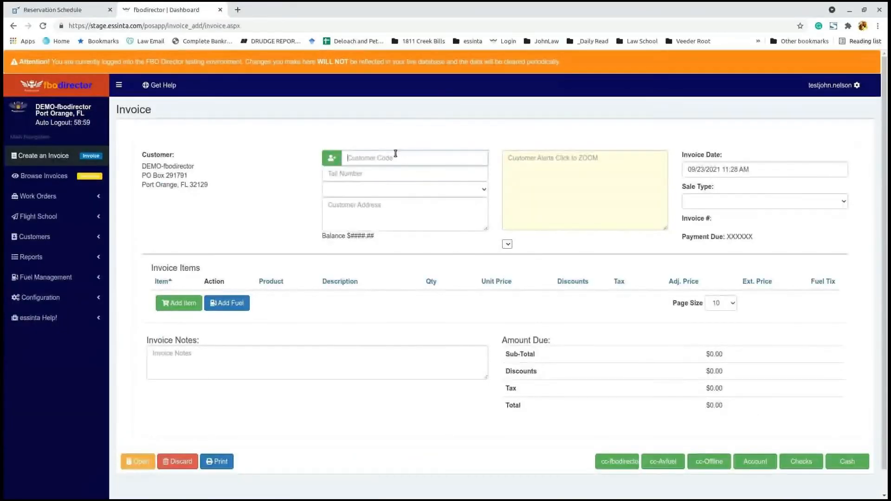
pyautogui.write('jet')
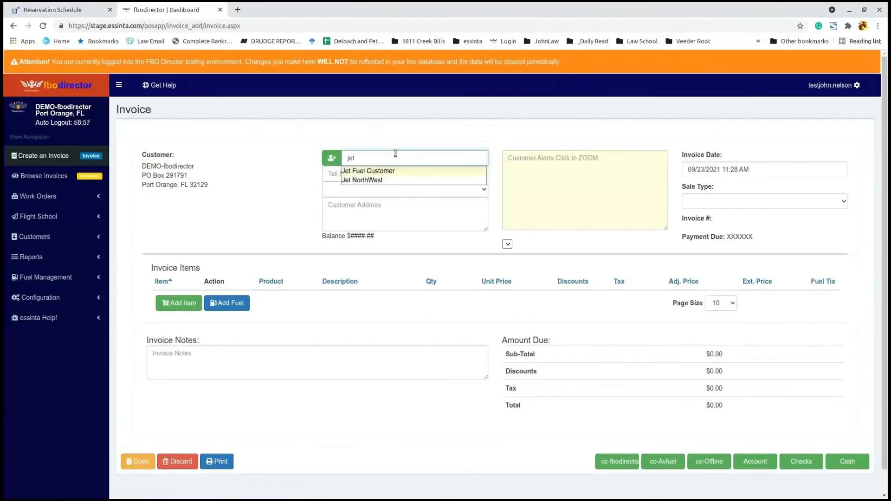
pyautogui.click(388, 179)
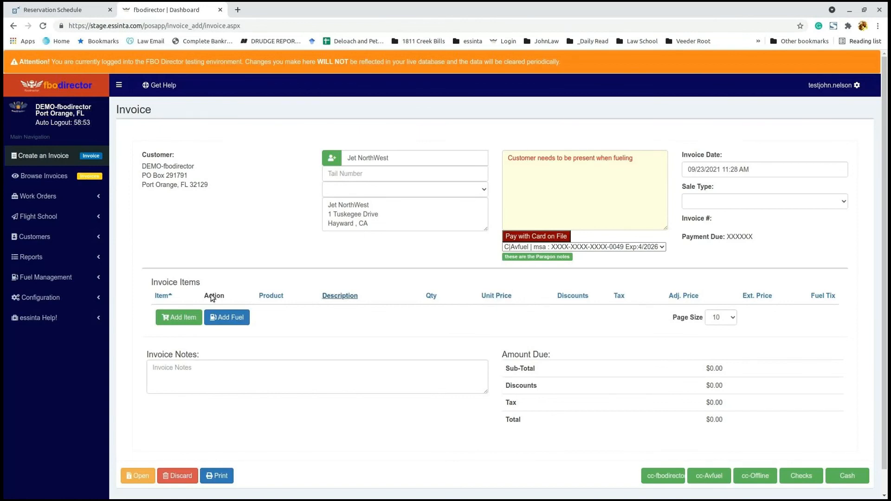
pyautogui.click(79, 240)
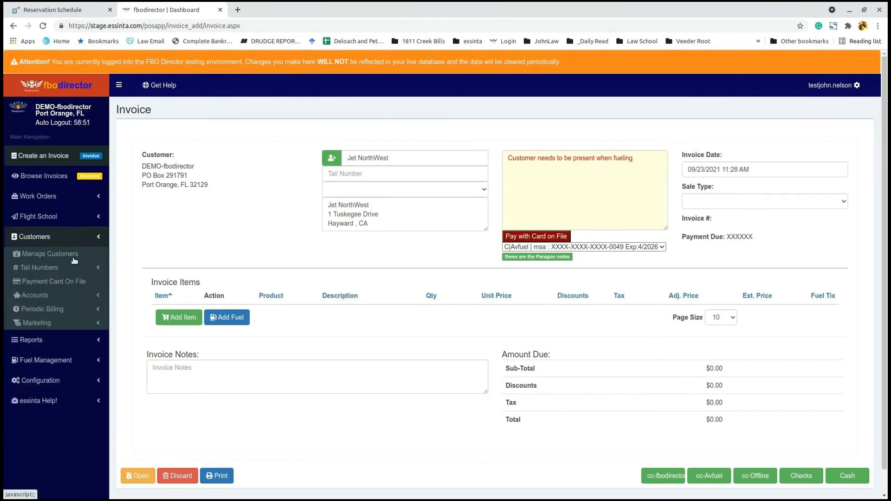
pyautogui.click(62, 311)
# Step: Add a periodic billing record 'Paragon Dem' for Jet NorthWest, paid by the cc-Avfuel card on file
pyautogui.click(71, 341)
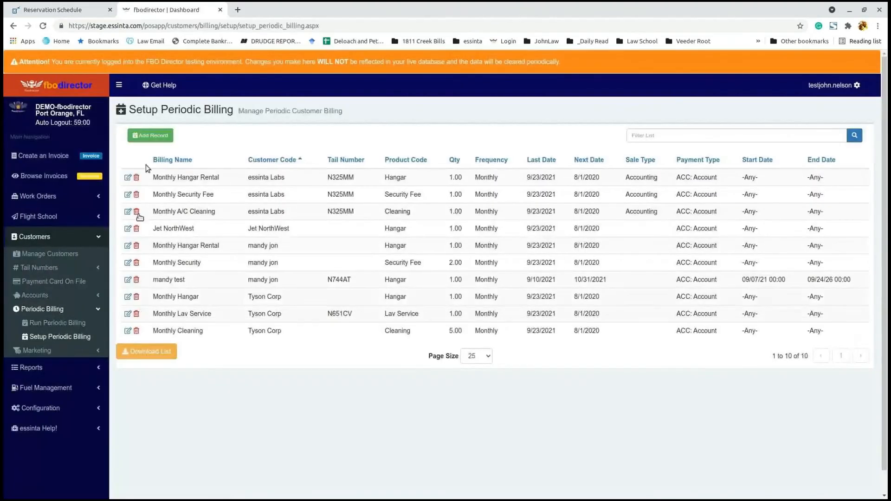
pyautogui.click(156, 135)
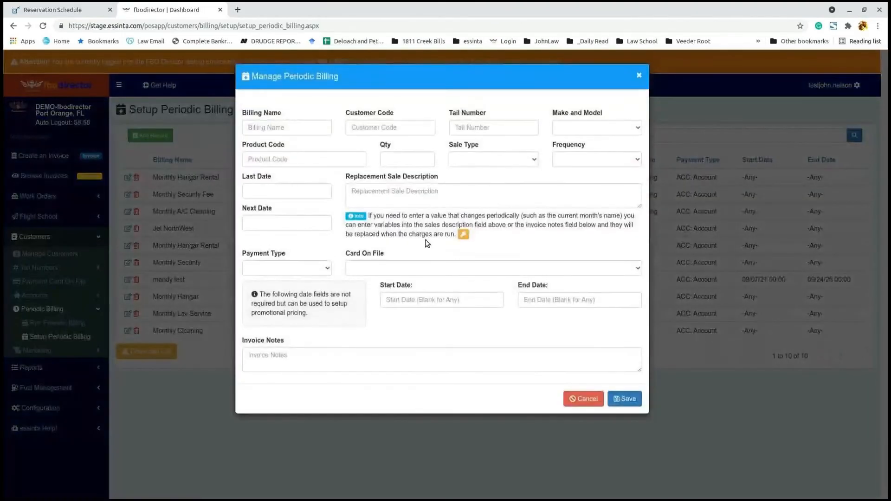
pyautogui.click(307, 126)
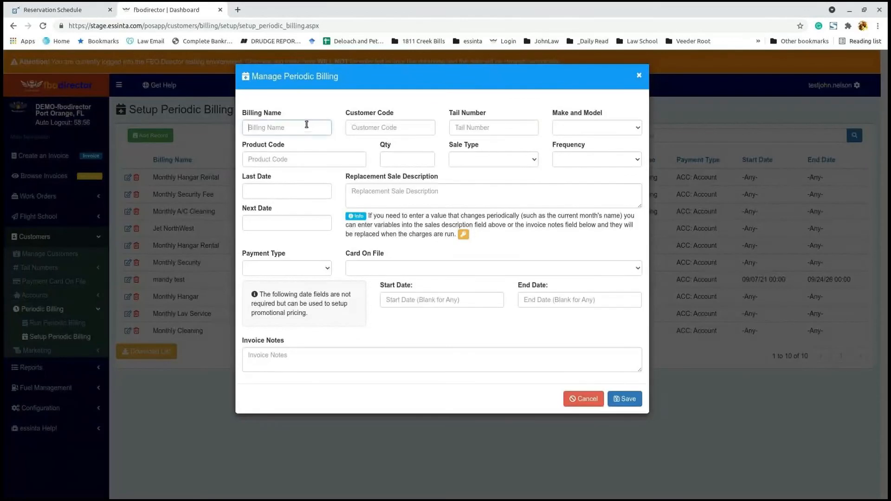
pyautogui.write('aragon Dem,o')
pyautogui.press('BackSpace')
pyautogui.press('Tab')
pyautogui.write('jet')
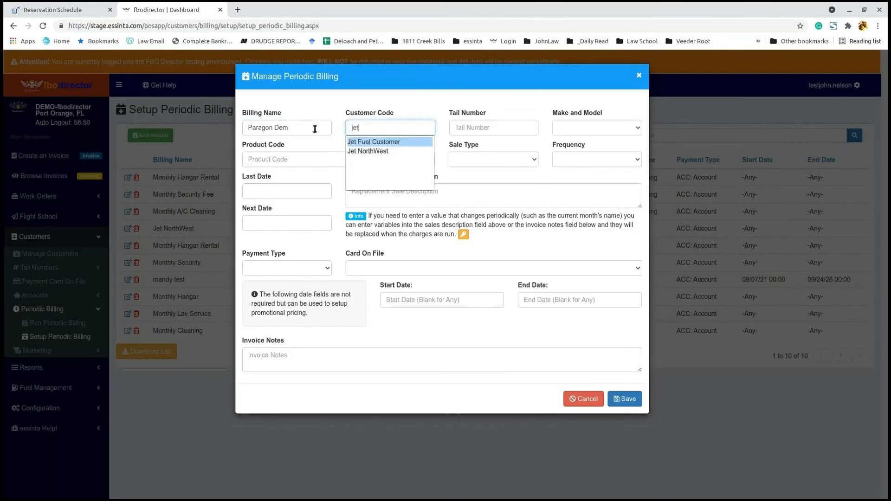
pyautogui.click(368, 151)
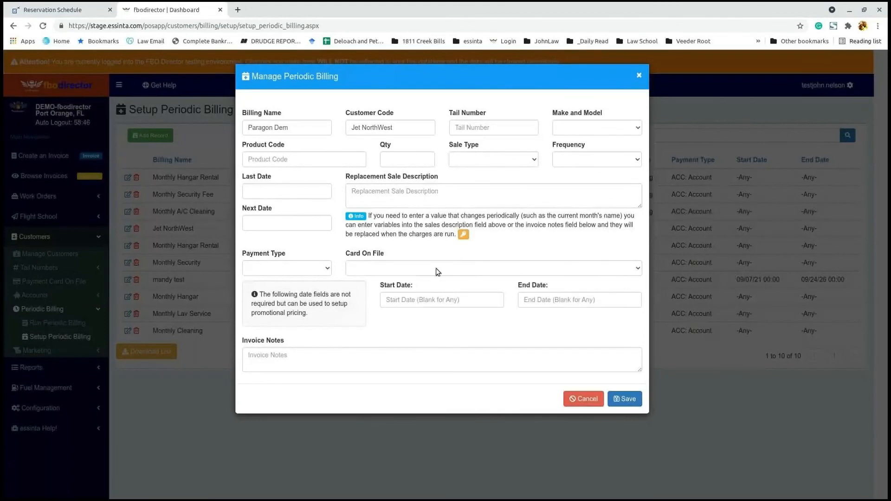
pyautogui.click(303, 269)
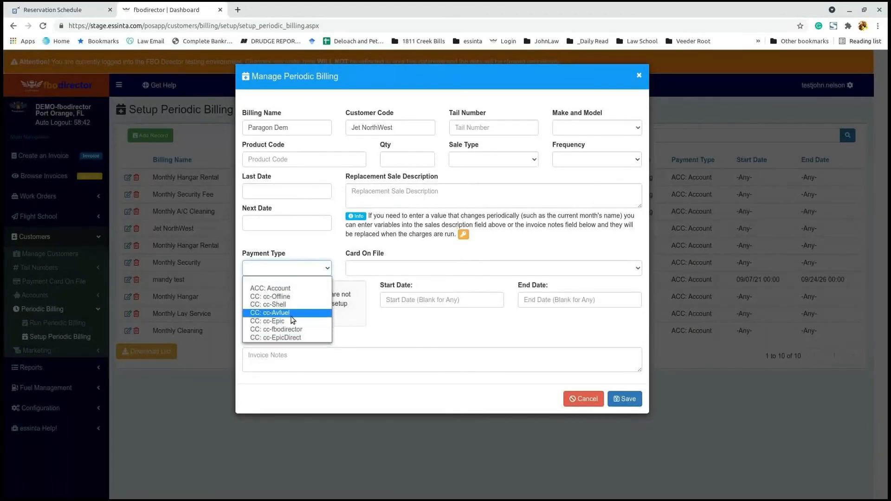
pyautogui.click(295, 312)
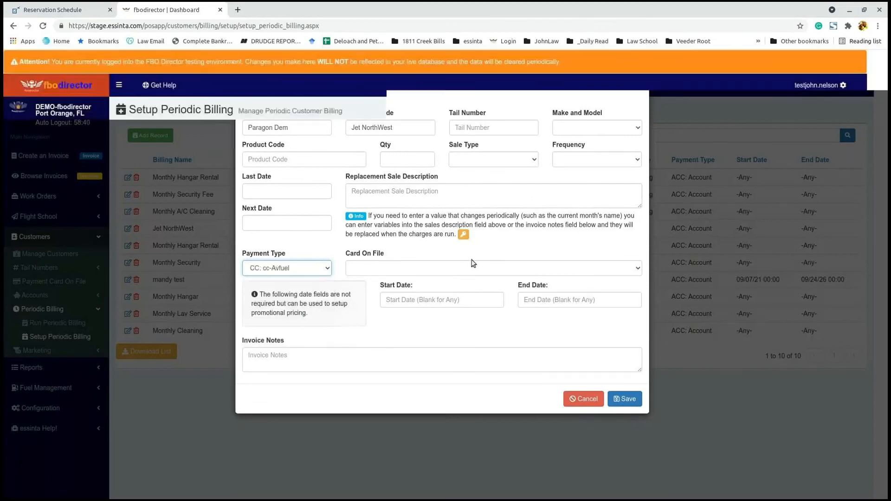
pyautogui.click(505, 268)
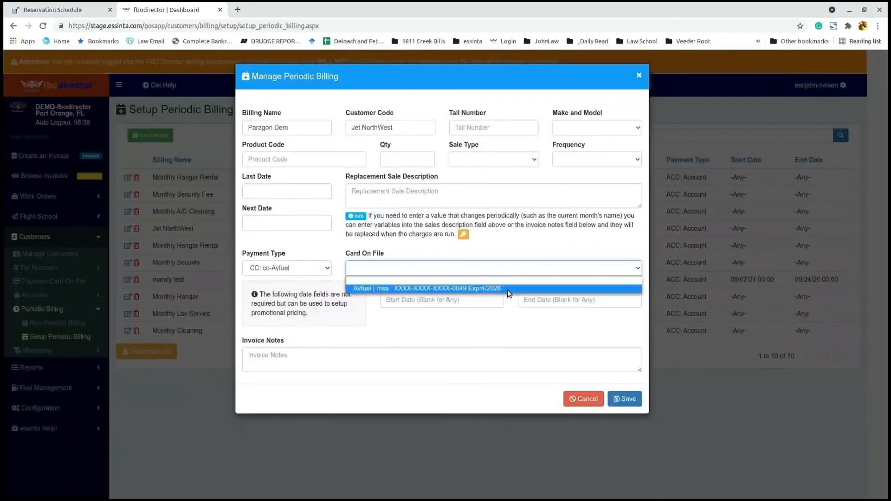
pyautogui.click(507, 289)
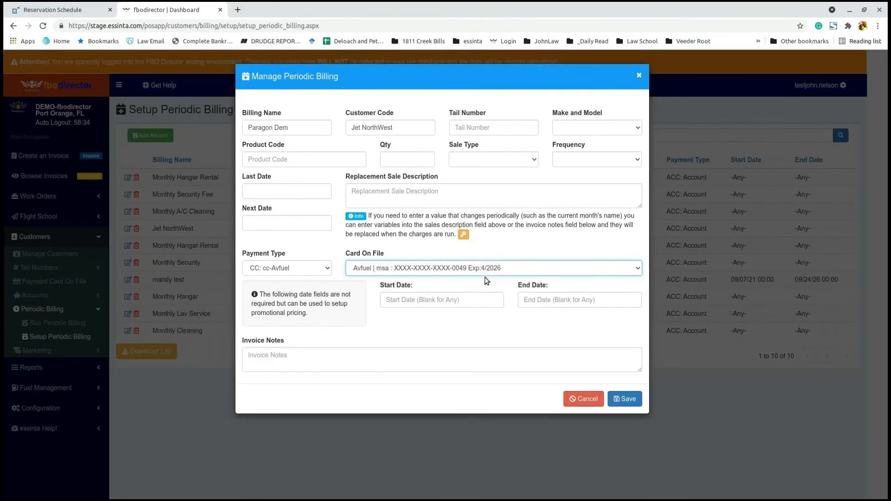
# Step: Set the product to Hangar, quantity 1, no sale type, and aircraft Challenger 601
pyautogui.click(499, 122)
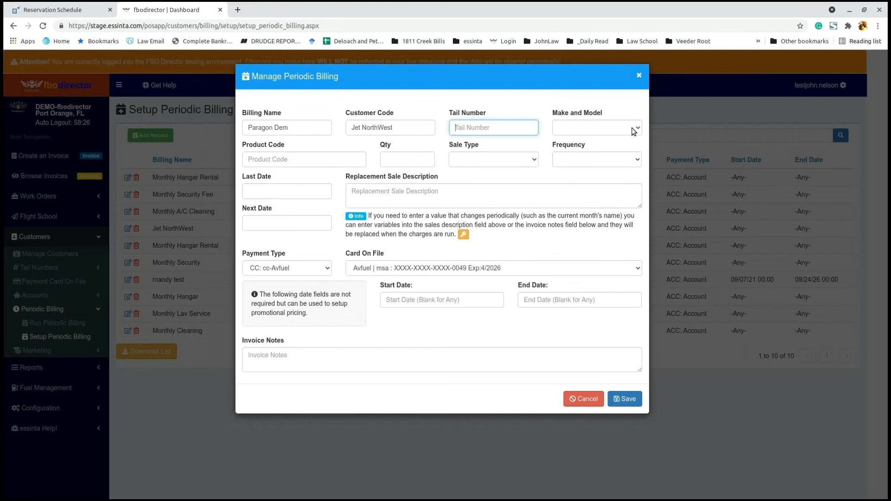
pyautogui.click(276, 163)
pyautogui.write('hang')
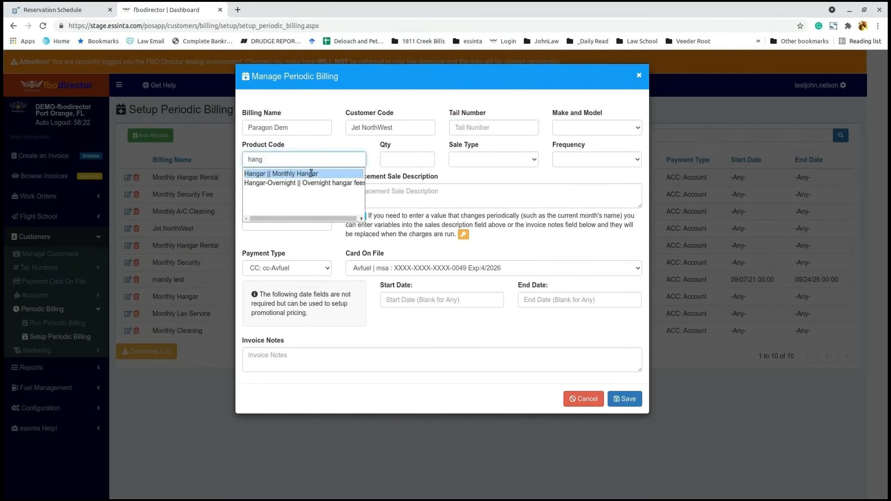
pyautogui.click(313, 174)
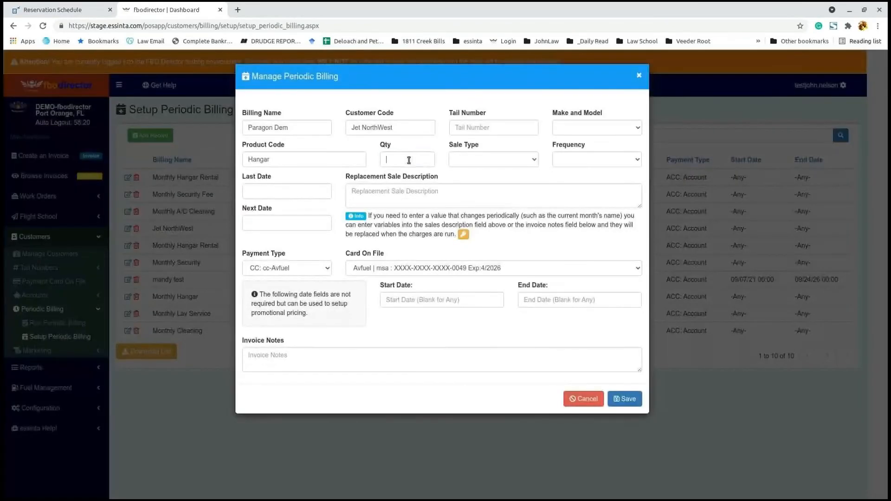
pyautogui.click(409, 160)
pyautogui.write('1')
pyautogui.click(530, 161)
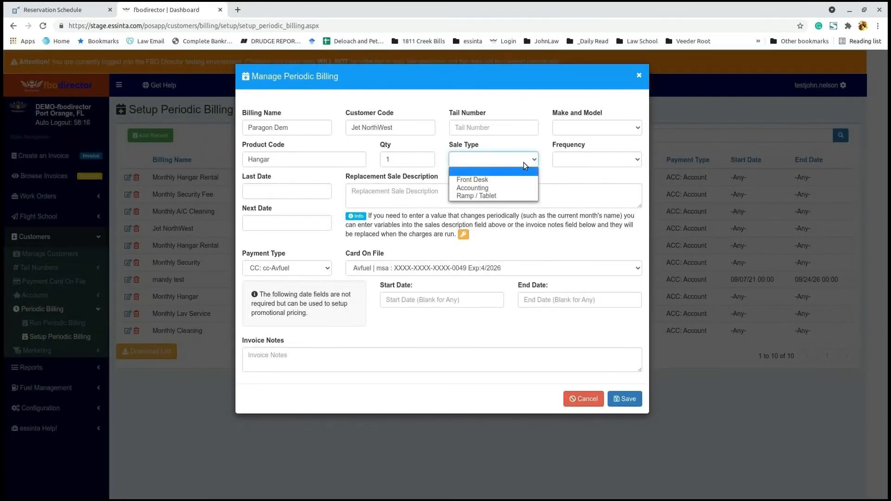
pyautogui.click(525, 106)
pyautogui.click(508, 130)
pyautogui.click(582, 128)
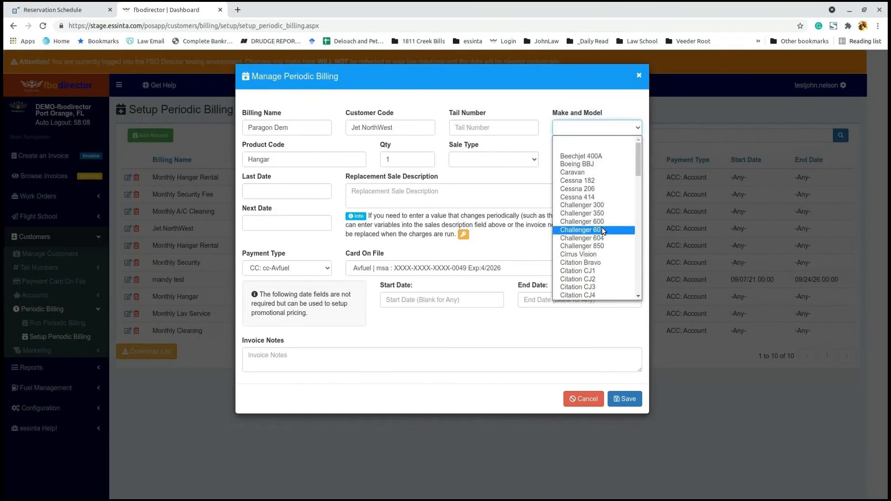
pyautogui.click(603, 231)
pyautogui.click(504, 194)
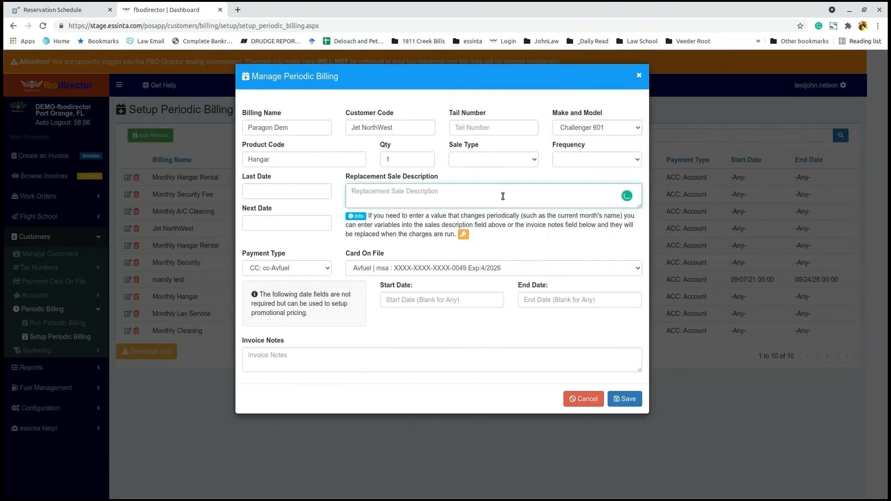
# Step: Set the Paragon Dem record's last date to 09/30/2021 and next date to 10/01/2021
pyautogui.click(304, 188)
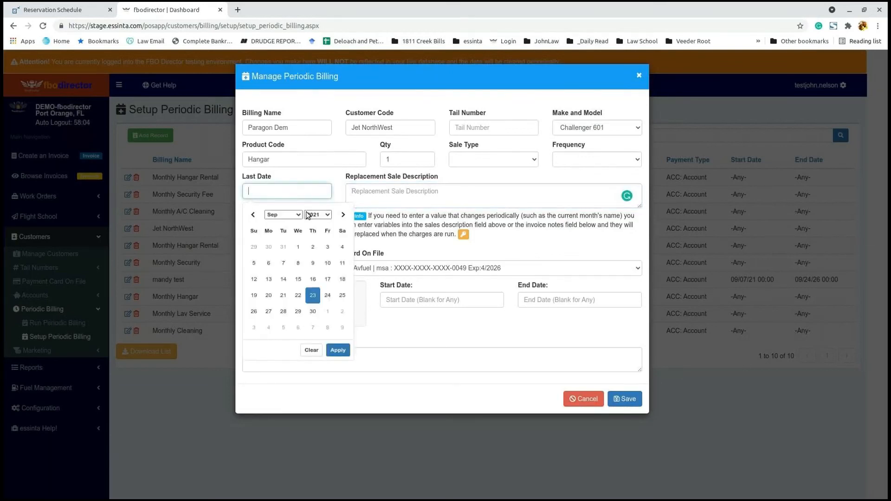
pyautogui.click(312, 312)
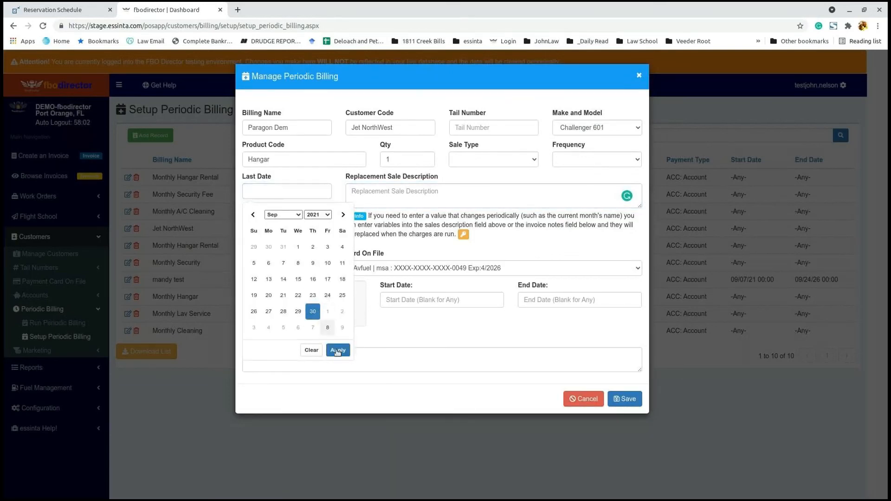
pyautogui.click(338, 351)
pyautogui.click(280, 222)
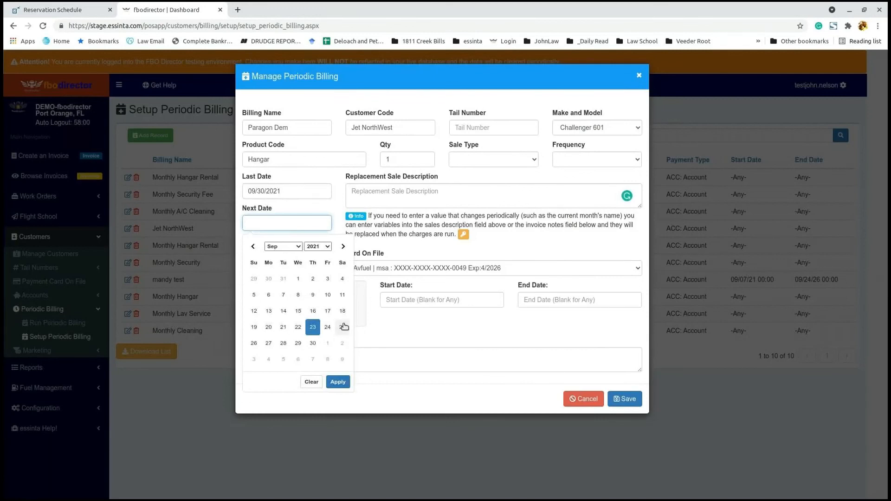
pyautogui.click(327, 343)
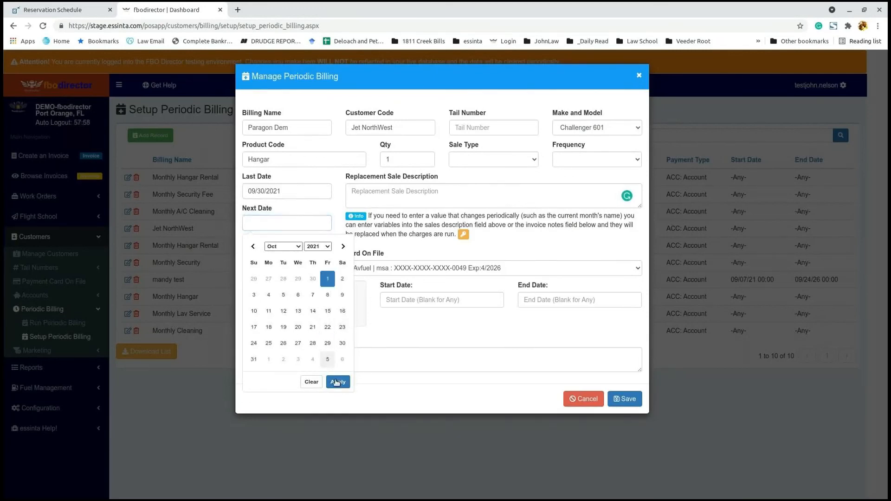
pyautogui.click(338, 383)
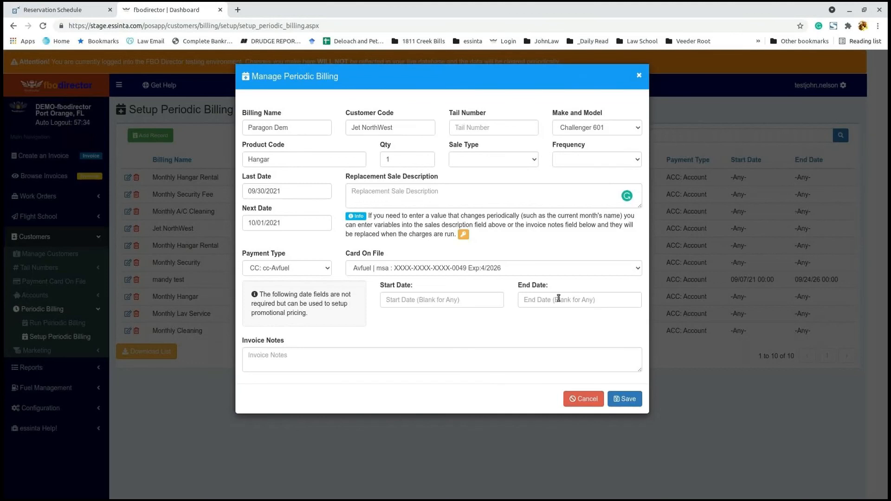
pyautogui.click(390, 194)
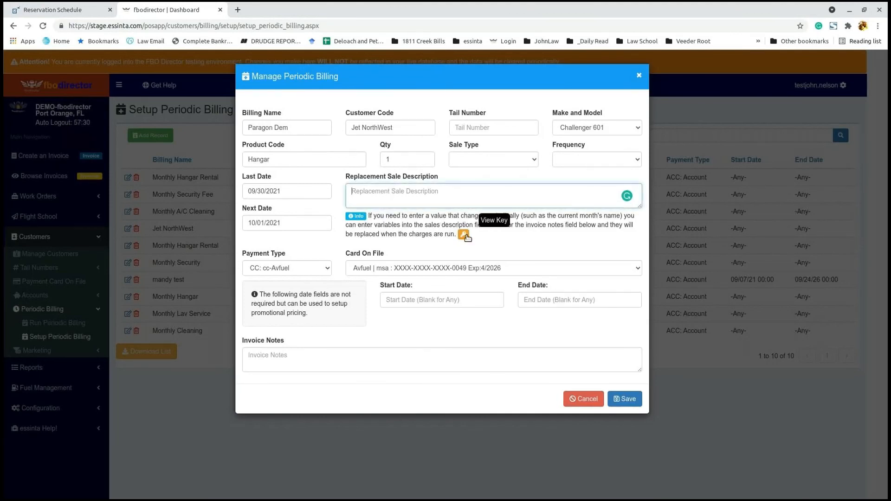
pyautogui.click(463, 234)
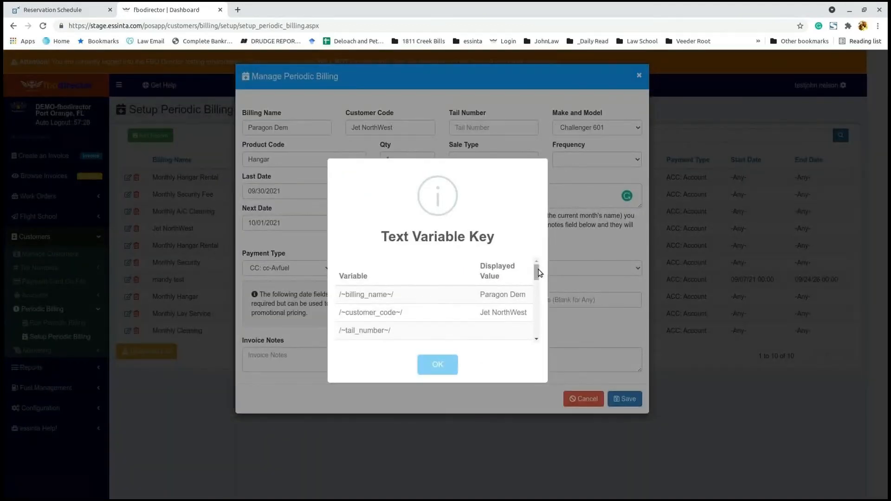
pyautogui.scroll(-2, 545, 279)
pyautogui.scroll(-5, 545, 279)
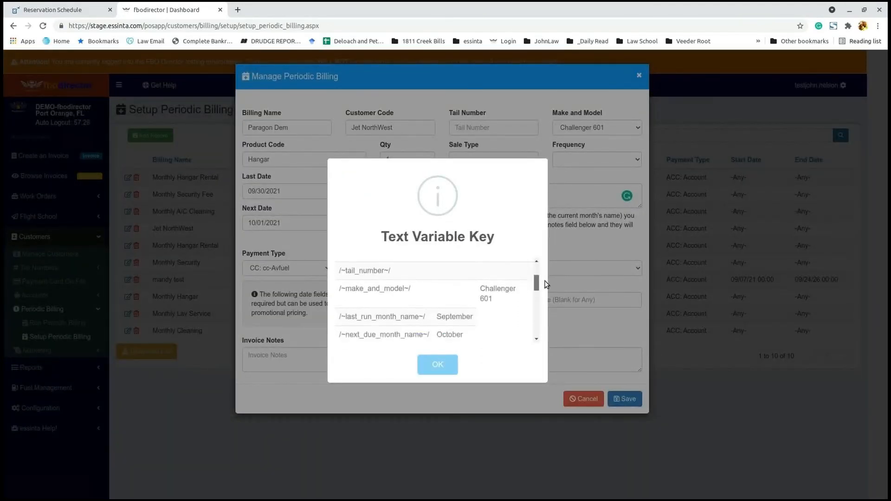
pyautogui.moveTo(547, 301); pyautogui.dragTo(540, 281)
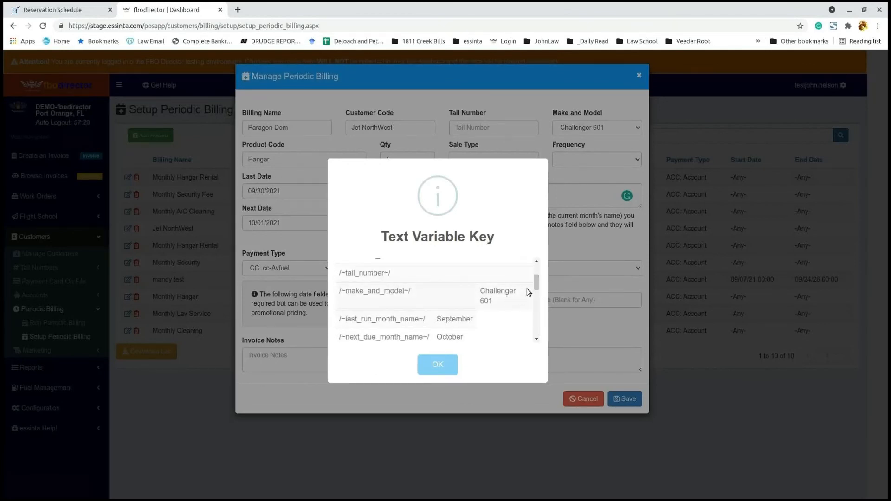
pyautogui.moveTo(540, 286)
pyautogui.mouseDown()
pyautogui.moveTo(537, 268)
pyautogui.moveTo(536, 290)
pyautogui.mouseUp()
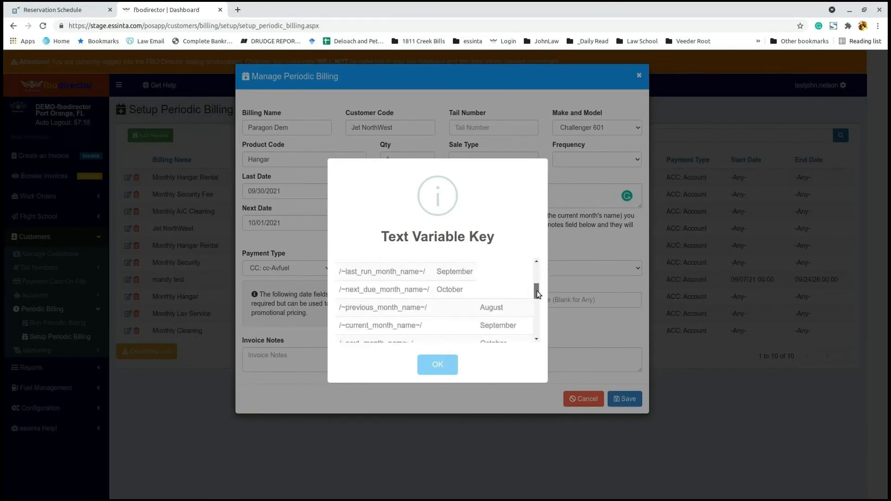
pyautogui.click(436, 368)
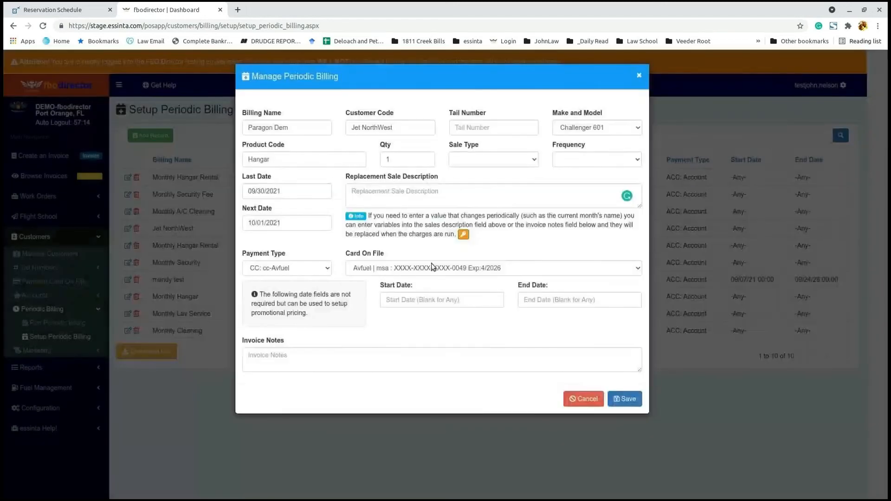
# Step: Discard the unsaved Paragon Dem record, returning to the periodic billing list, and expand Fuel Management
pyautogui.click(577, 400)
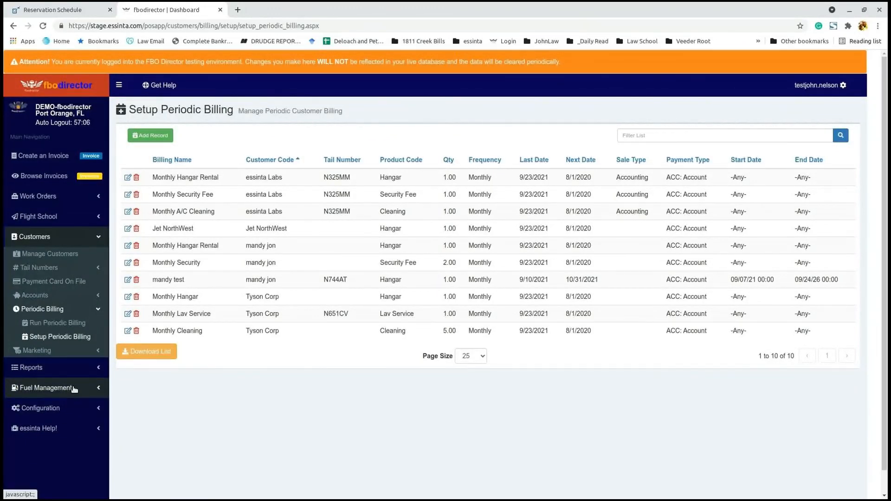
pyautogui.click(74, 389)
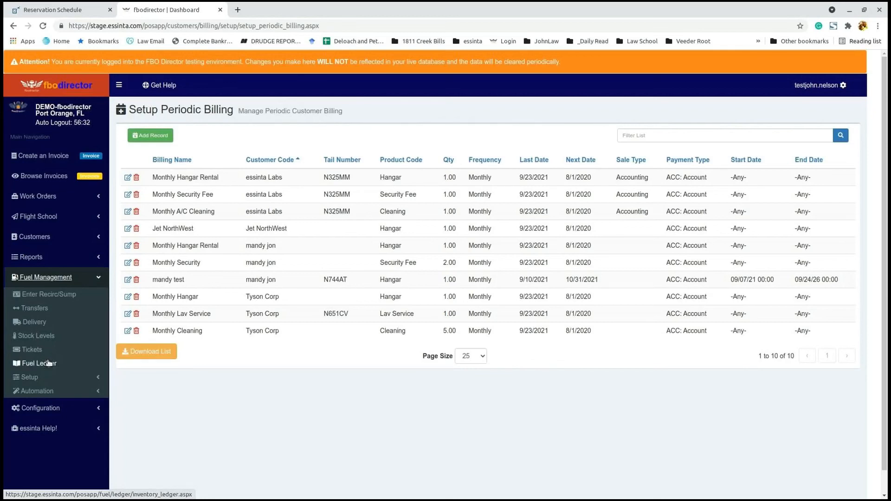
# Step: Search the Fuel Ledger for Jet 1 at the 6/5/2018 reading, showing a -500 variance
pyautogui.click(49, 363)
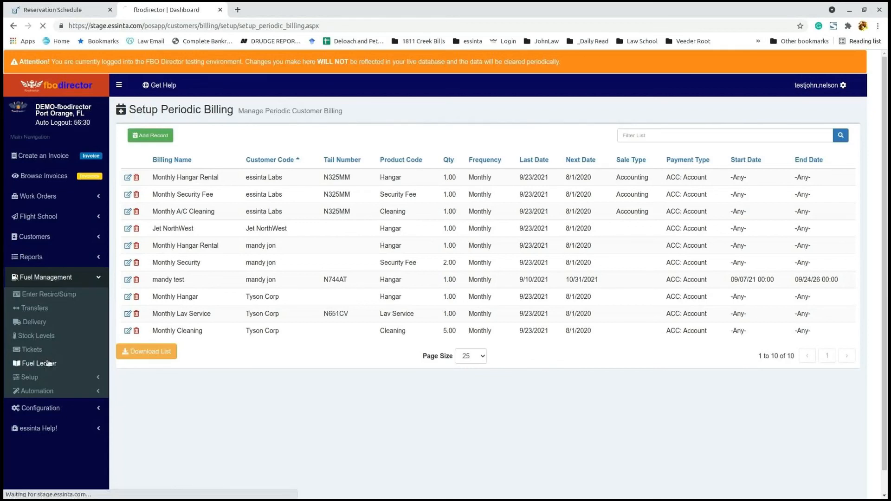
pyautogui.click(250, 132)
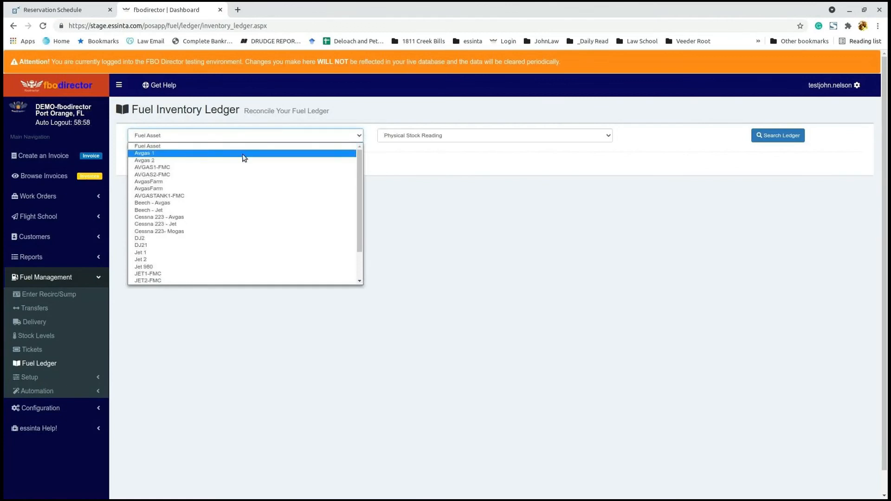
pyautogui.click(216, 253)
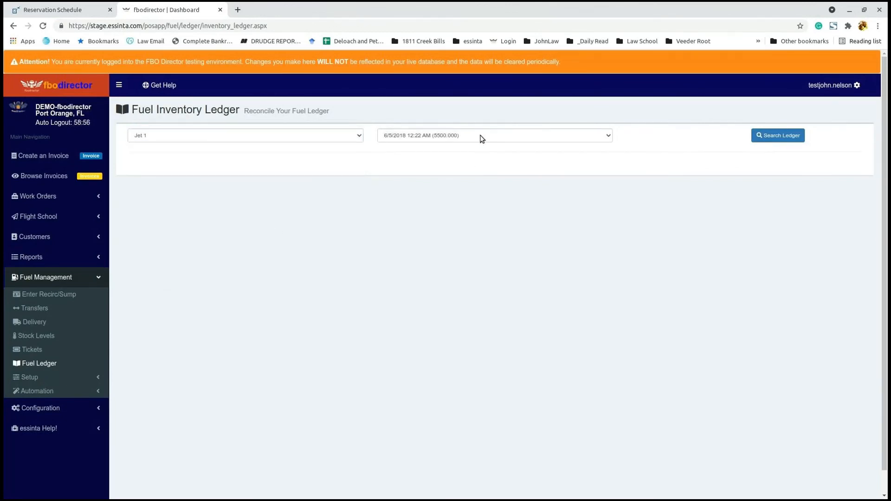
pyautogui.click(482, 139)
pyautogui.click(481, 138)
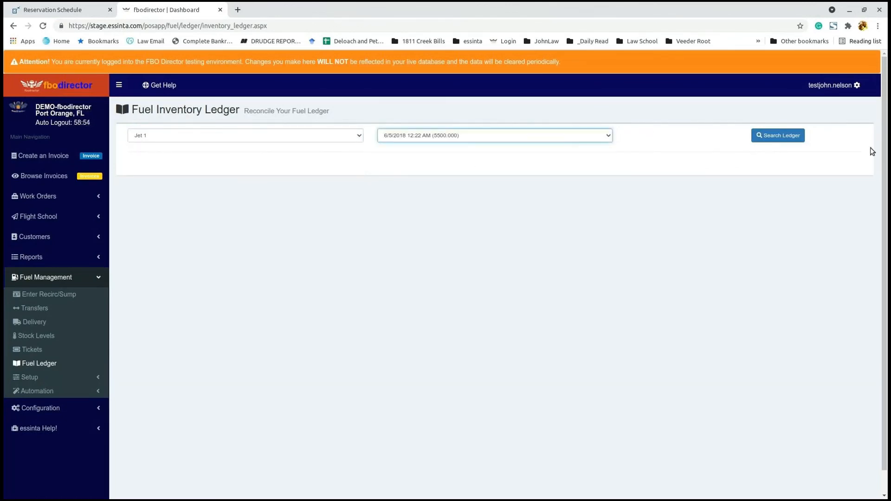
pyautogui.click(793, 137)
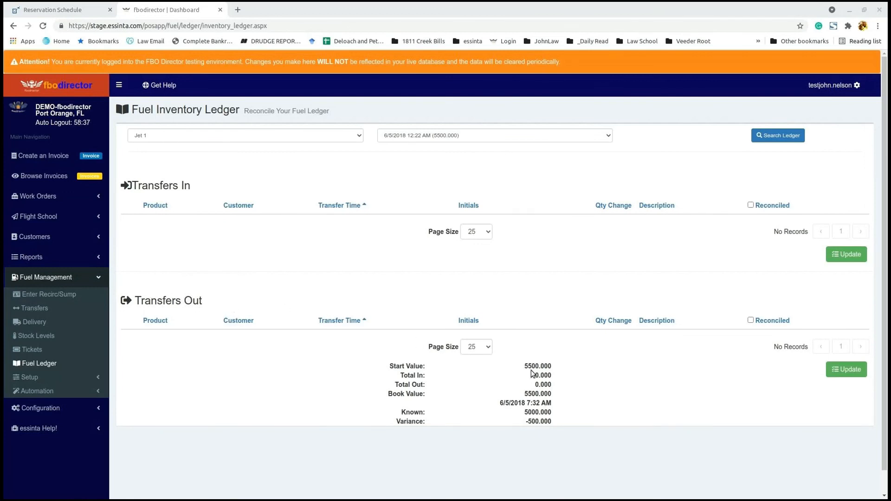
pyautogui.click(35, 379)
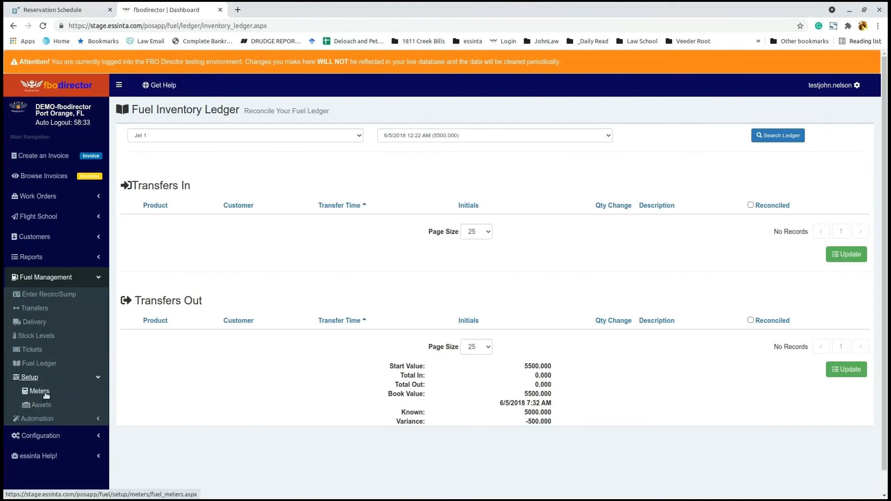
pyautogui.click(48, 418)
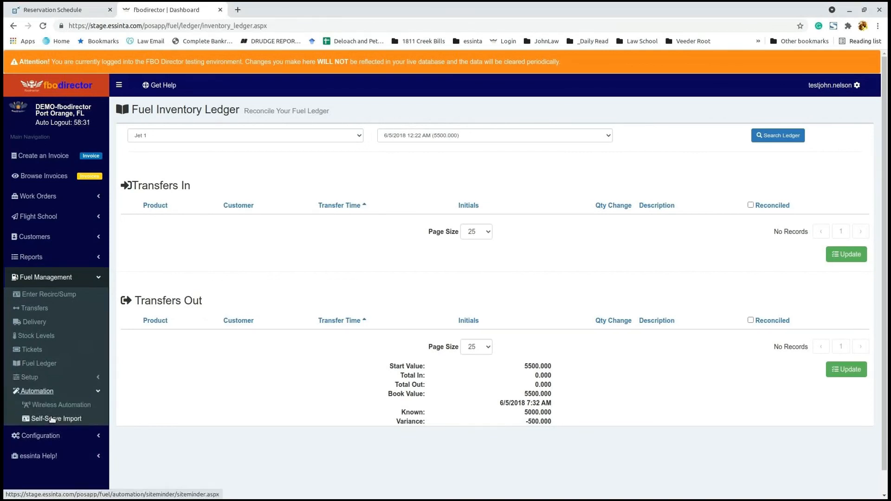
# Step: Choose Siteminder (CSV) as the self-serve import type and select BEECH.csv from customer_files
pyautogui.click(62, 421)
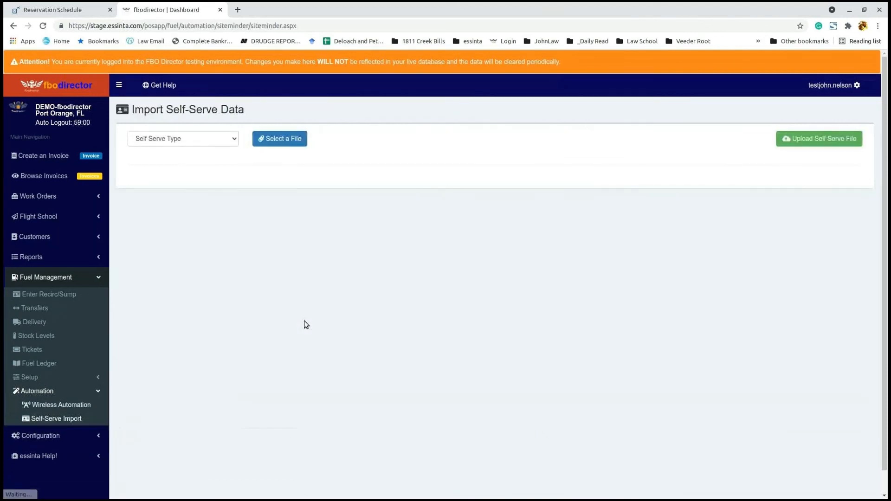
pyautogui.click(229, 139)
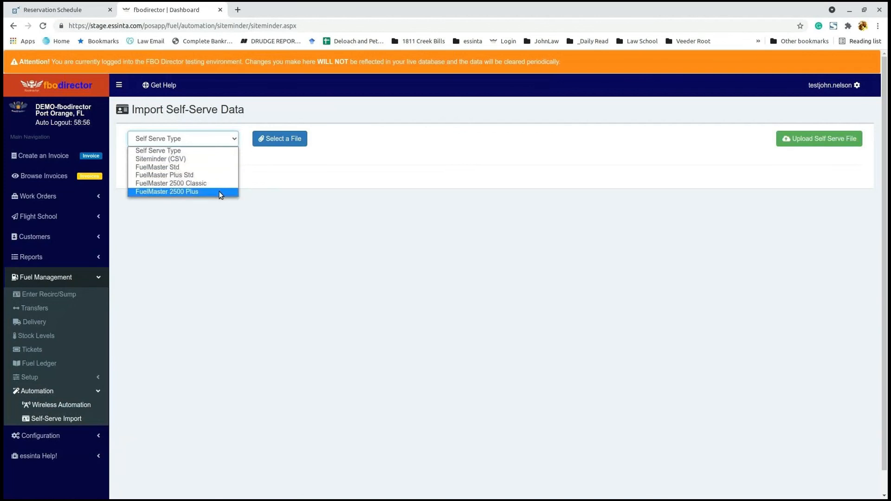
pyautogui.click(221, 161)
pyautogui.click(298, 140)
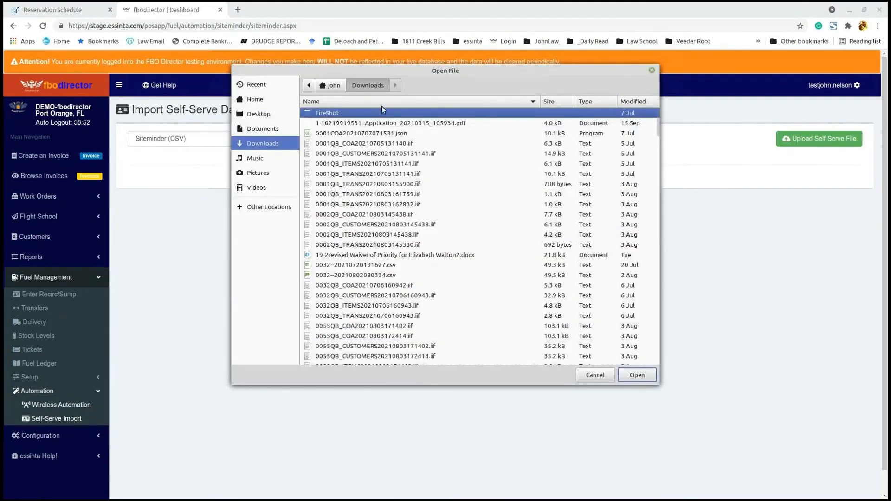
pyautogui.click(332, 85)
pyautogui.doubleClick(332, 148)
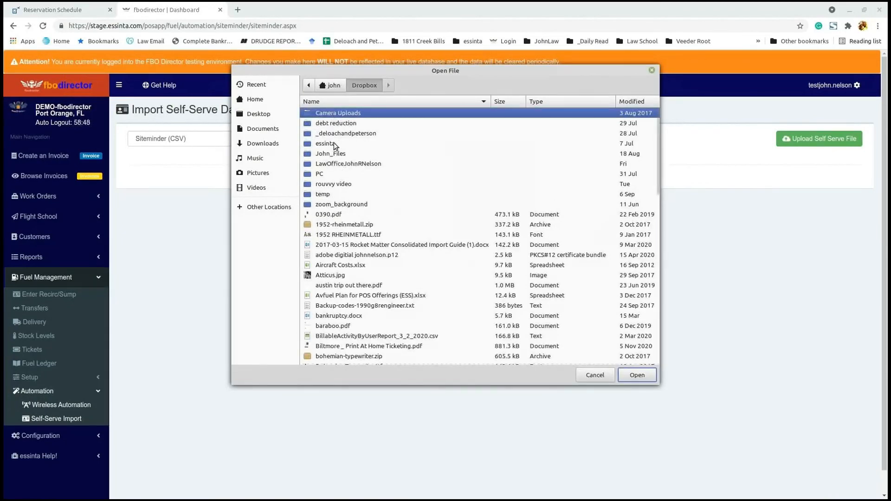
pyautogui.doubleClick(339, 145)
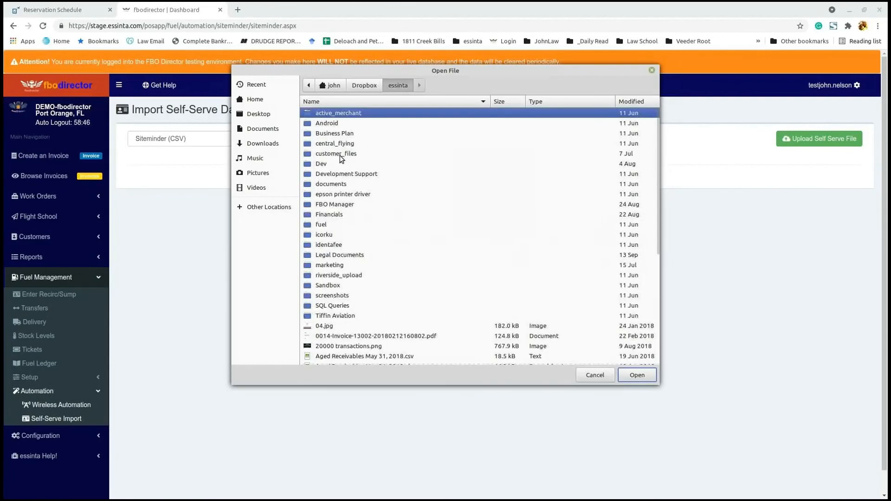
pyautogui.doubleClick(342, 155)
pyautogui.scroll(-5, 368, 258)
pyautogui.scroll(-6, 368, 257)
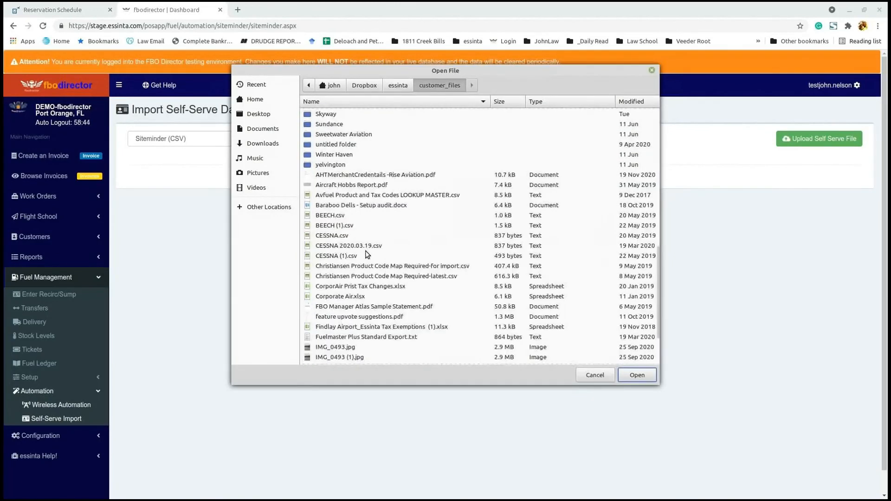
pyautogui.click(327, 215)
pyautogui.click(633, 376)
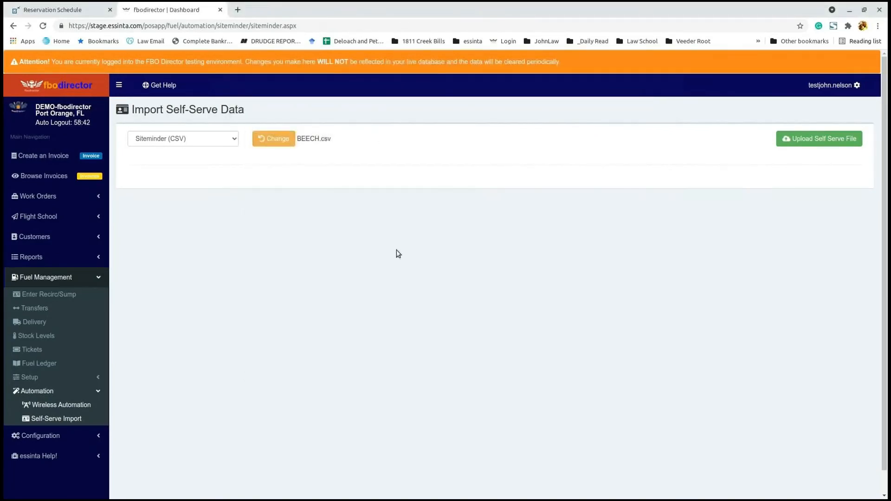
# Step: Upload BEECH.csv and review its eight 100 LL self-serve transaction rows
pyautogui.click(792, 139)
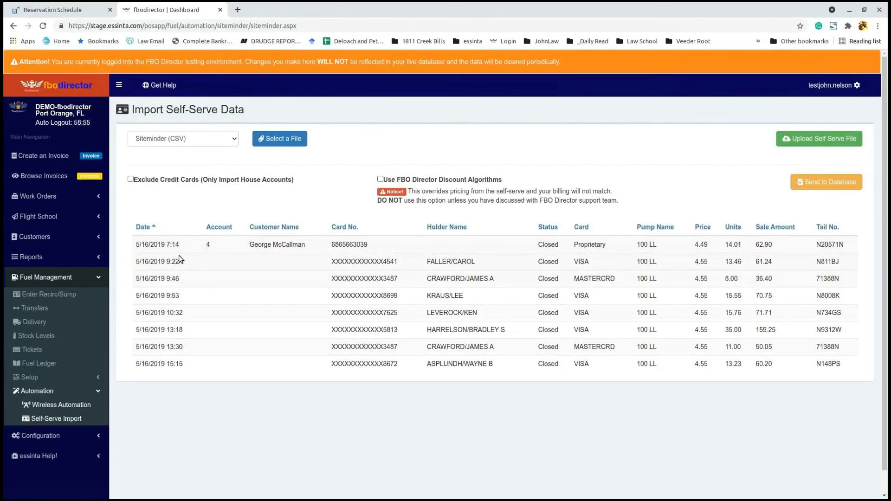
pyautogui.moveTo(251, 245); pyautogui.dragTo(384, 247)
pyautogui.click(242, 245)
pyautogui.moveTo(152, 245); pyautogui.dragTo(585, 252)
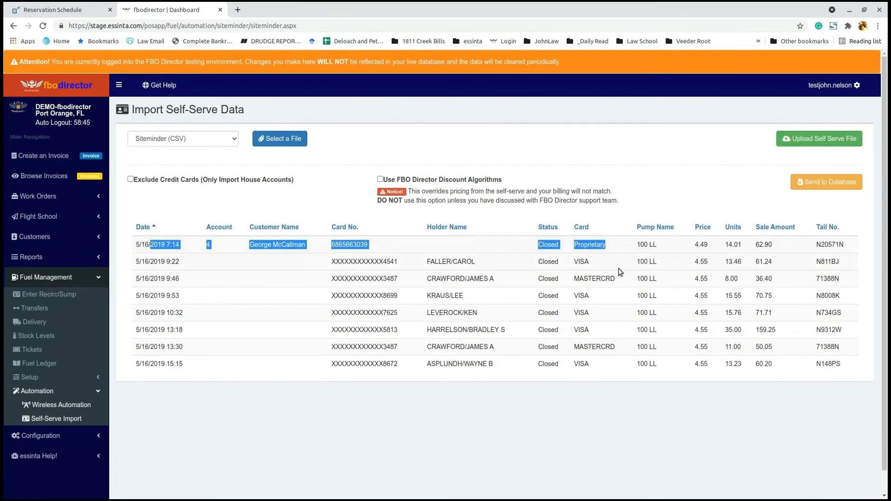
pyautogui.click(308, 259)
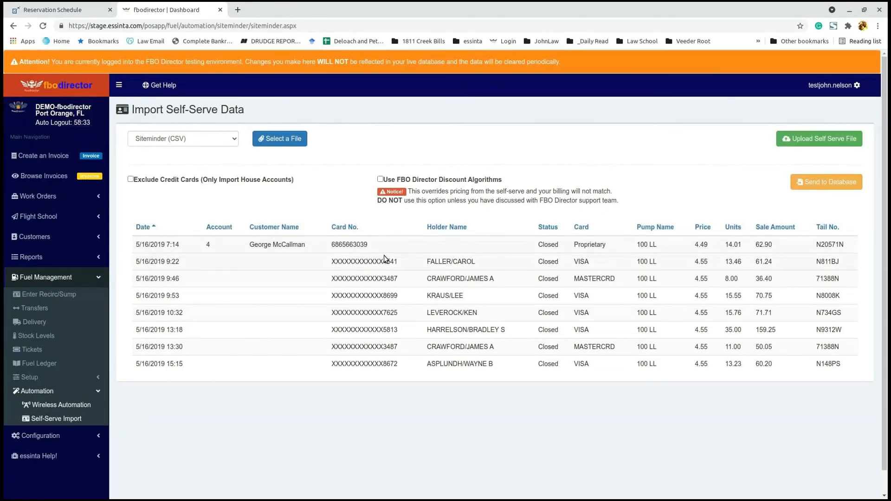
pyautogui.moveTo(385, 268); pyautogui.dragTo(385, 275)
pyautogui.click(593, 283)
# Step: Tick Exclude Credit Cards, leaving Discount Algorithms off after toggling it
pyautogui.click(131, 180)
pyautogui.click(380, 179)
pyautogui.click(380, 179)
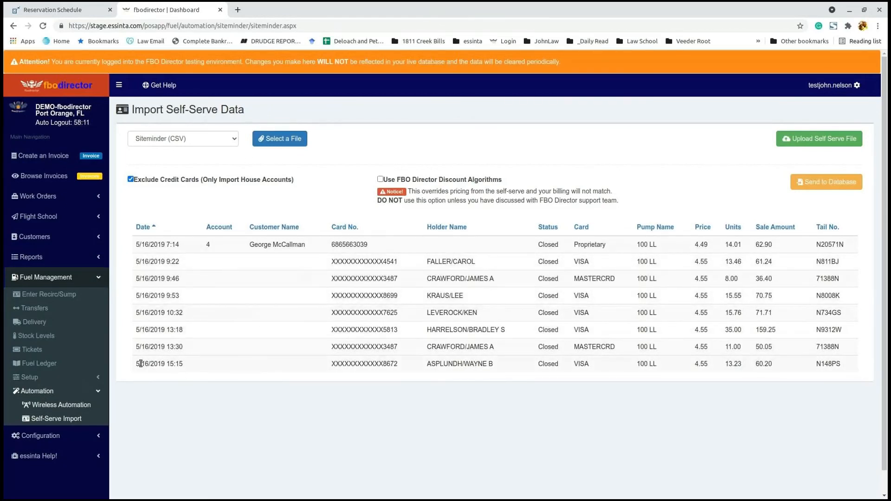
# Step: Generate the daily Closing Reports Summary for 9/23/2021 and print it to PDF ($3,542.34 gross sales)
pyautogui.click(72, 261)
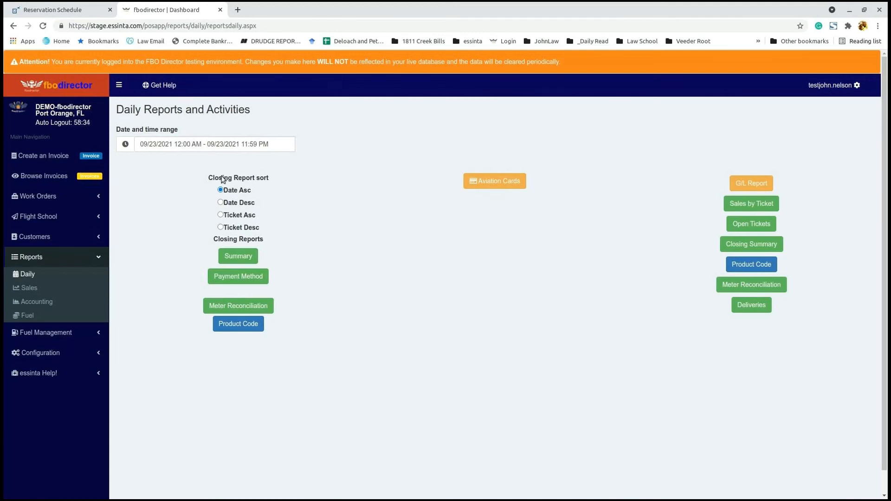
pyautogui.click(237, 257)
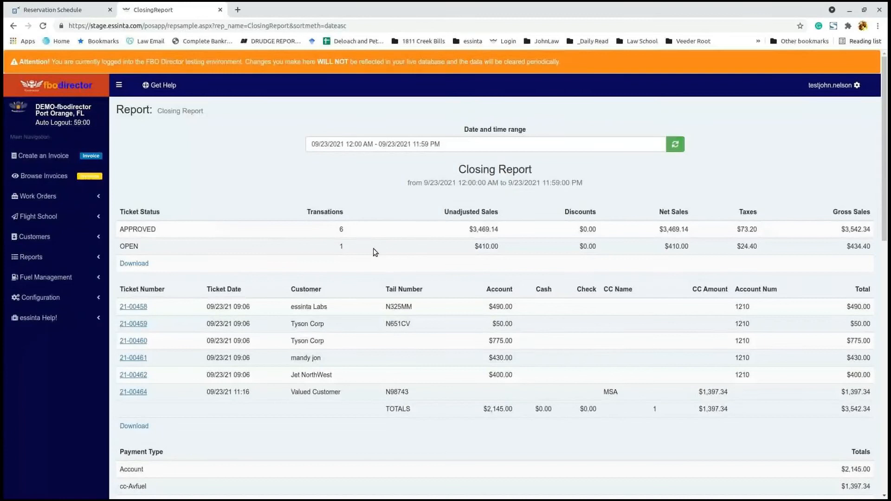
pyautogui.scroll(-15, 767, 194)
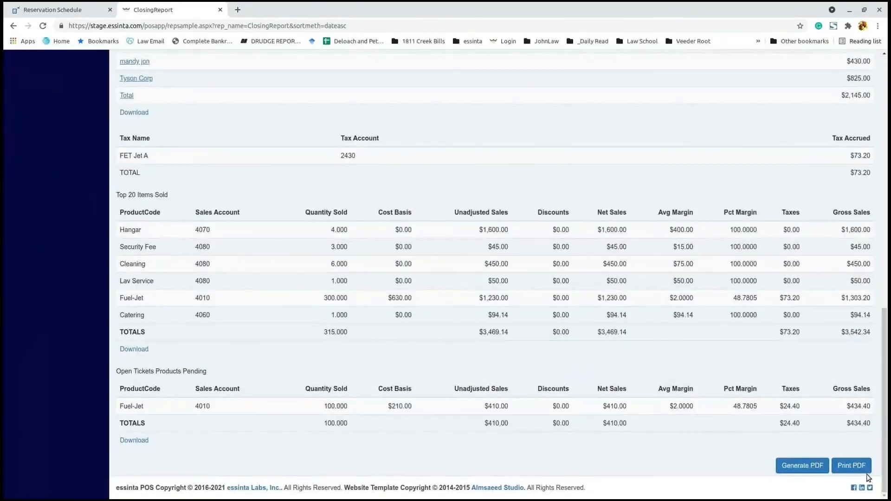
pyautogui.click(852, 465)
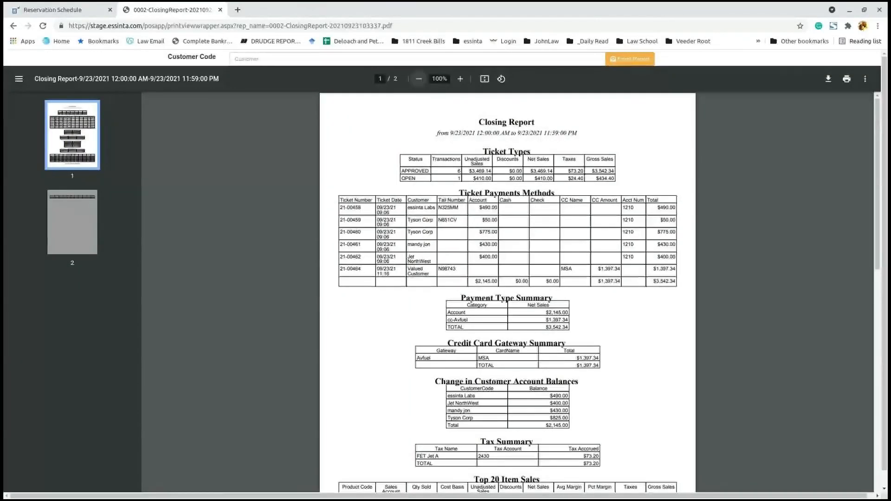
# Step: Zoom the Closing Report PDF to 150% and check the $1,397.34 credit card and $3,542.34 grand totals
pyautogui.click(461, 79)
pyautogui.click(461, 79)
pyautogui.click(461, 79)
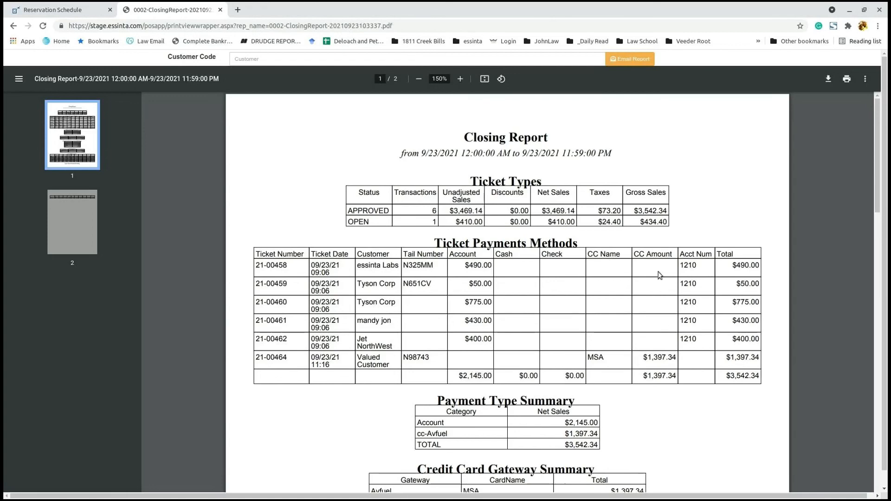
pyautogui.moveTo(643, 377); pyautogui.dragTo(676, 377)
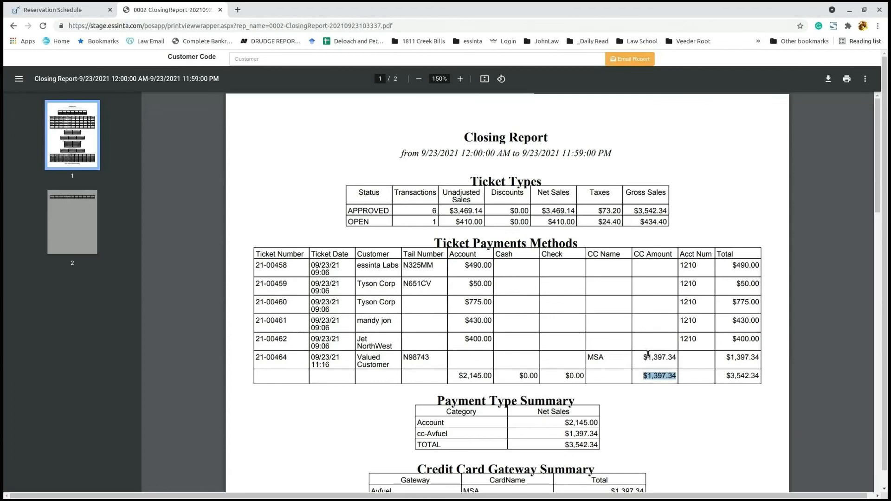
pyautogui.scroll(-3, 678, 343)
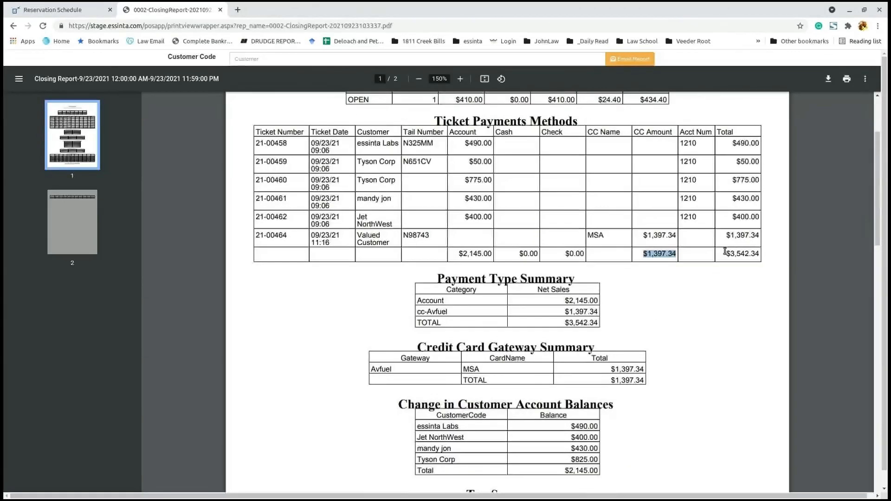
pyautogui.moveTo(726, 254); pyautogui.dragTo(761, 254)
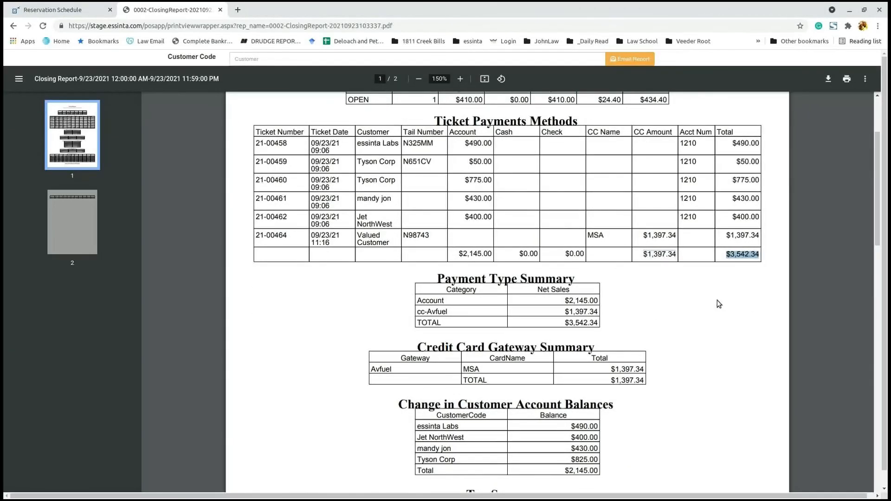
pyautogui.moveTo(456, 304); pyautogui.dragTo(597, 324)
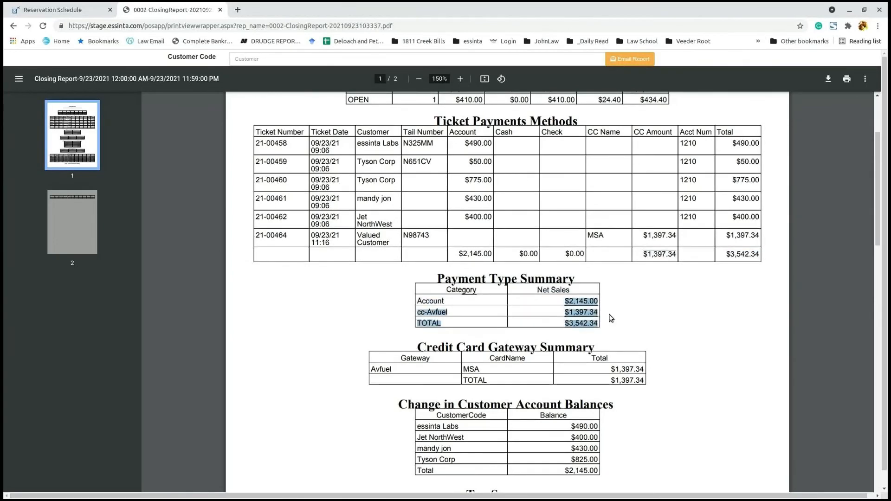
pyautogui.click(666, 211)
# Step: Check the $3,542.34 Payment Type Summary total and the gateway total
pyautogui.scroll(1, 667, 210)
pyautogui.scroll(1, 667, 210)
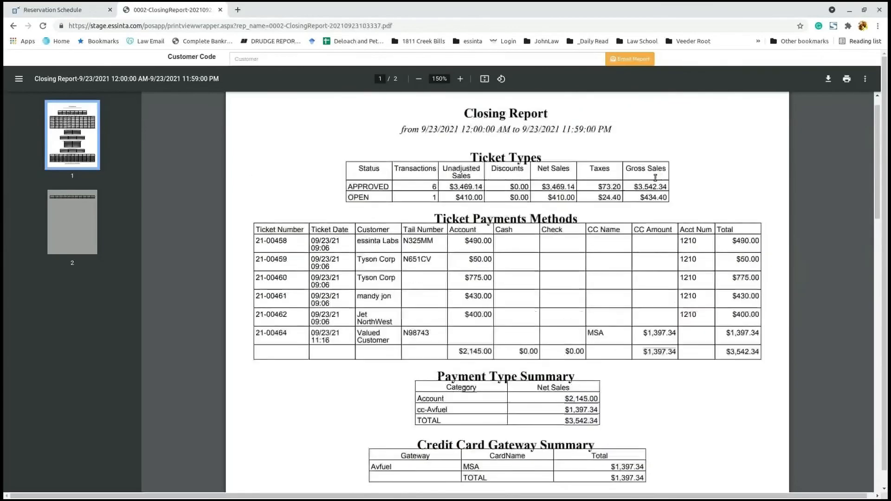
pyautogui.moveTo(727, 352); pyautogui.dragTo(768, 352)
pyautogui.scroll(-3, 737, 383)
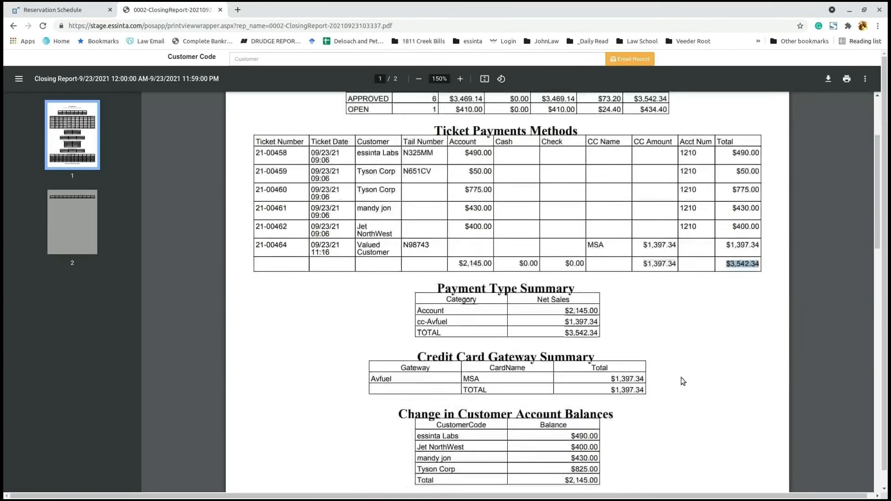
pyautogui.moveTo(564, 301); pyautogui.dragTo(617, 302)
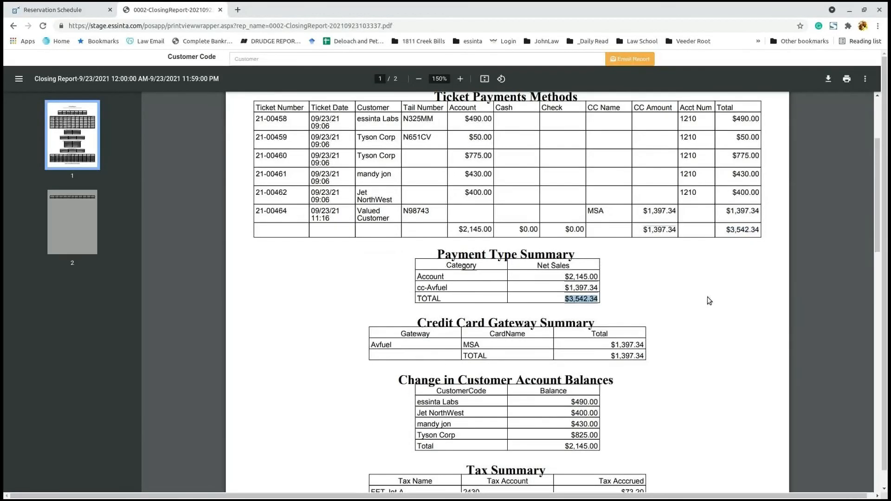
pyautogui.scroll(-2, 709, 301)
pyautogui.moveTo(610, 283); pyautogui.dragTo(650, 286)
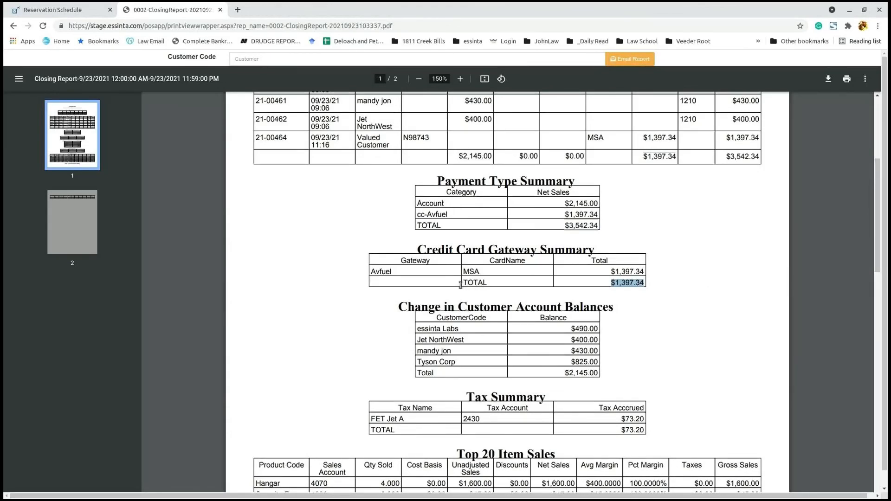
pyautogui.click(614, 285)
pyautogui.moveTo(561, 223); pyautogui.dragTo(595, 226)
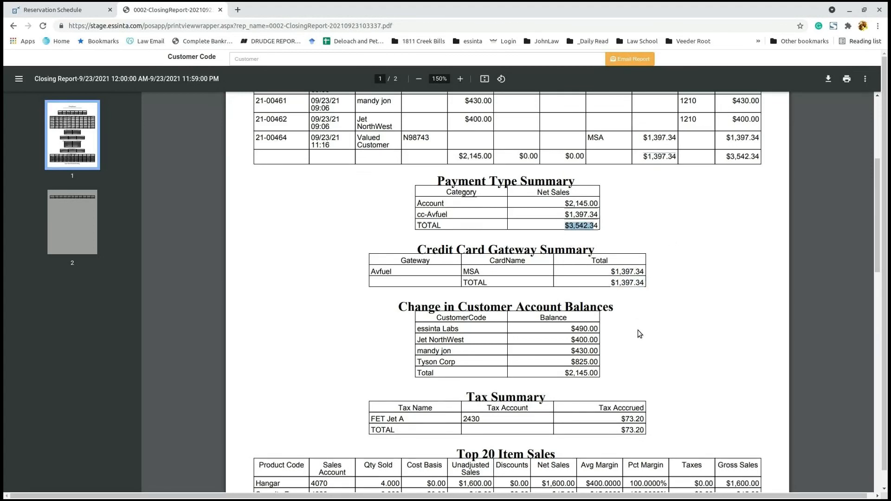
# Step: Review Hangar, Lav Service and Fuel-Jet in Top 20 Item Sales, then return to the on-screen report
pyautogui.scroll(-3, 571, 297)
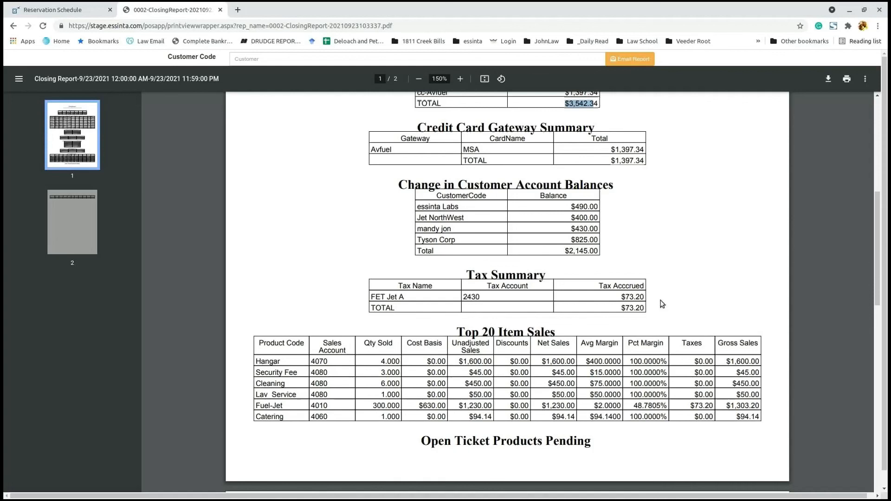
pyautogui.scroll(-3, 658, 303)
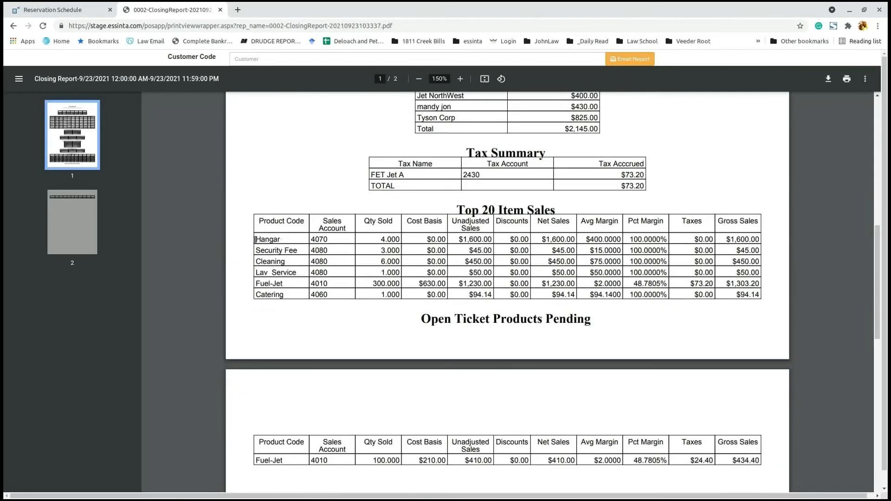
pyautogui.moveTo(257, 240); pyautogui.dragTo(729, 215)
pyautogui.click(729, 215)
pyautogui.moveTo(453, 238); pyautogui.dragTo(475, 237)
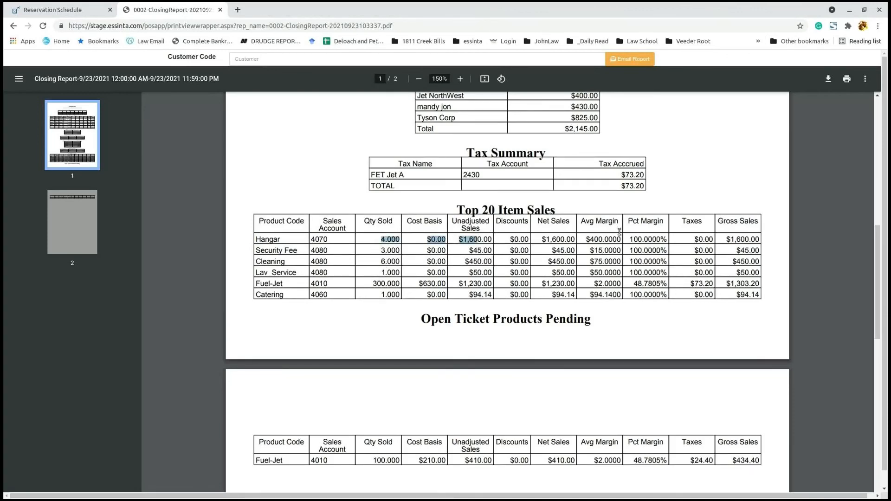
pyautogui.click(615, 251)
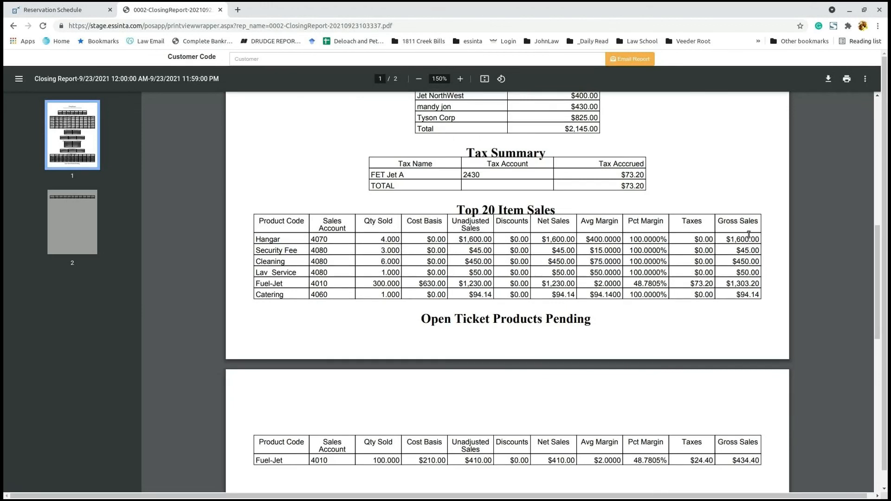
pyautogui.moveTo(702, 277); pyautogui.dragTo(668, 283)
pyautogui.click(365, 269)
pyautogui.scroll(-3, 729, 280)
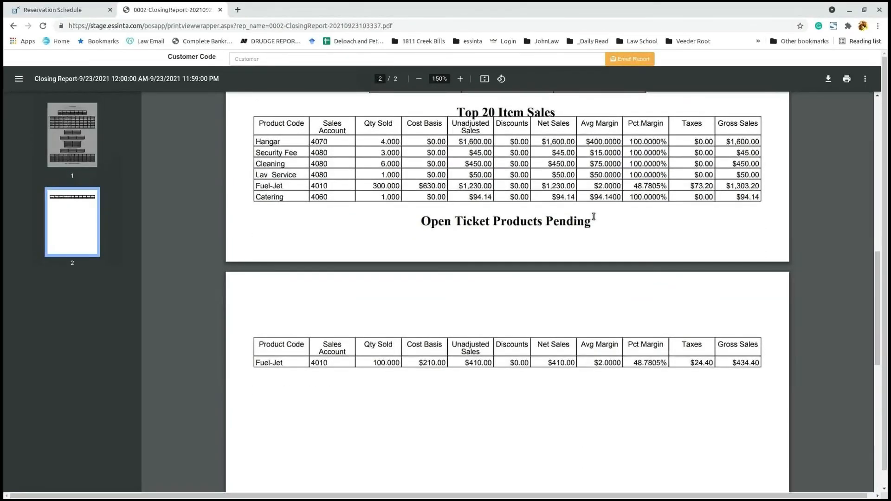
pyautogui.scroll(15, 594, 217)
pyautogui.click(13, 26)
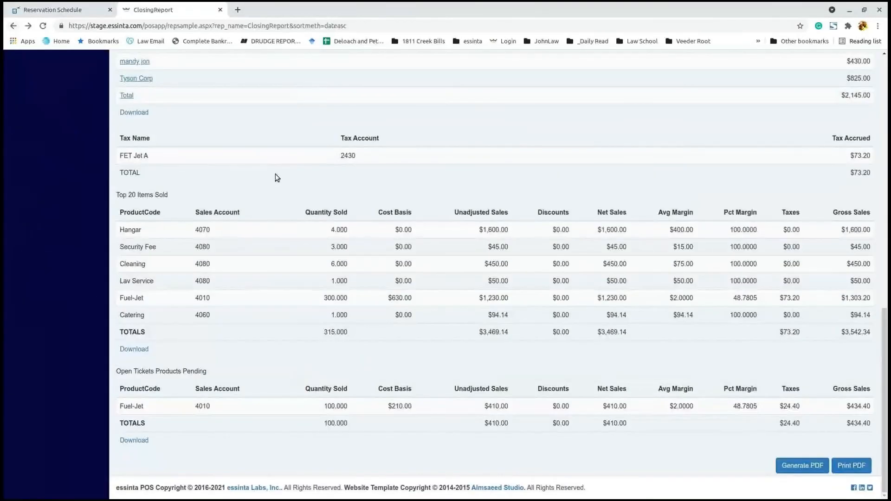
pyautogui.scroll(4, 259, 153)
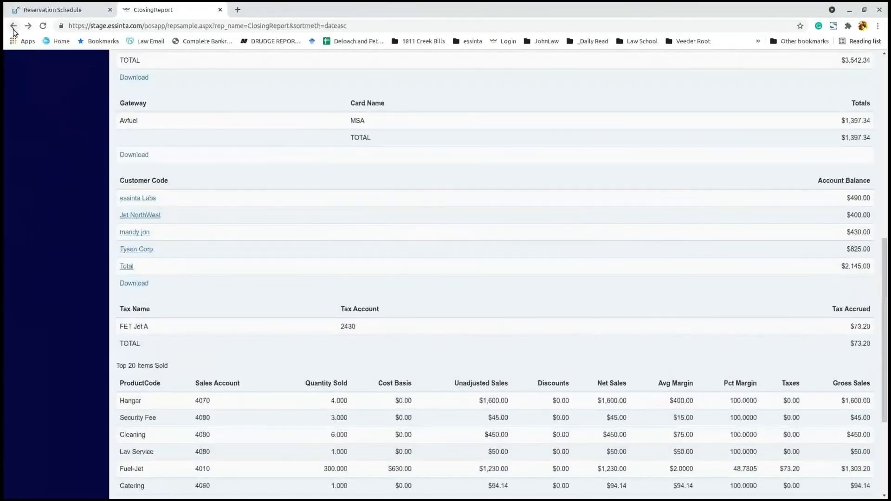
# Step: Run the Meter Reconciliation report for This Month (September 2021) and print it to PDF
pyautogui.click(13, 27)
pyautogui.click(252, 305)
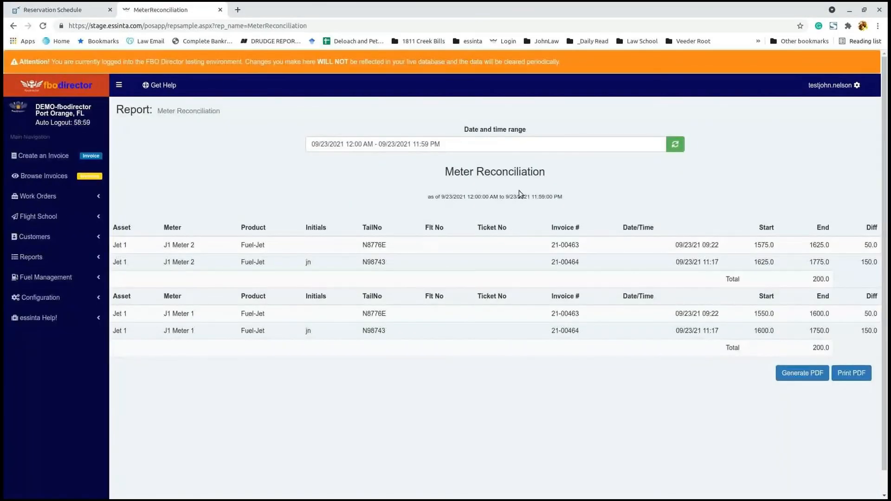
pyautogui.click(480, 144)
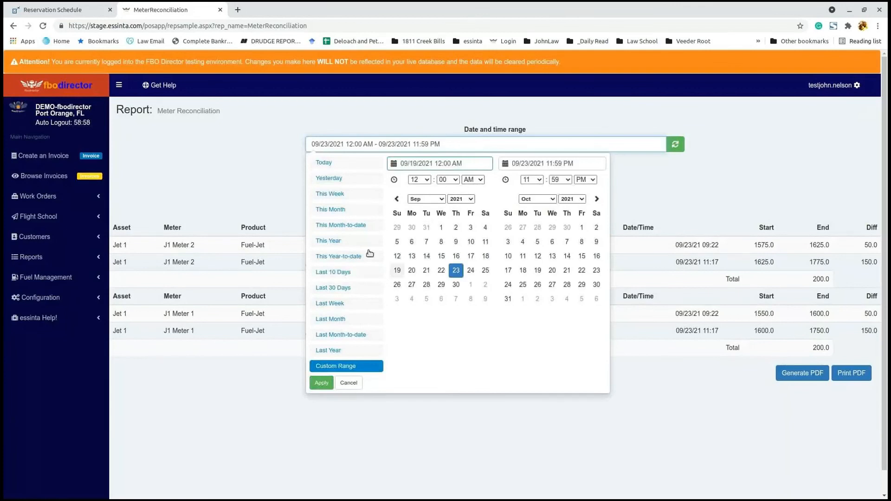
pyautogui.click(340, 210)
pyautogui.click(676, 144)
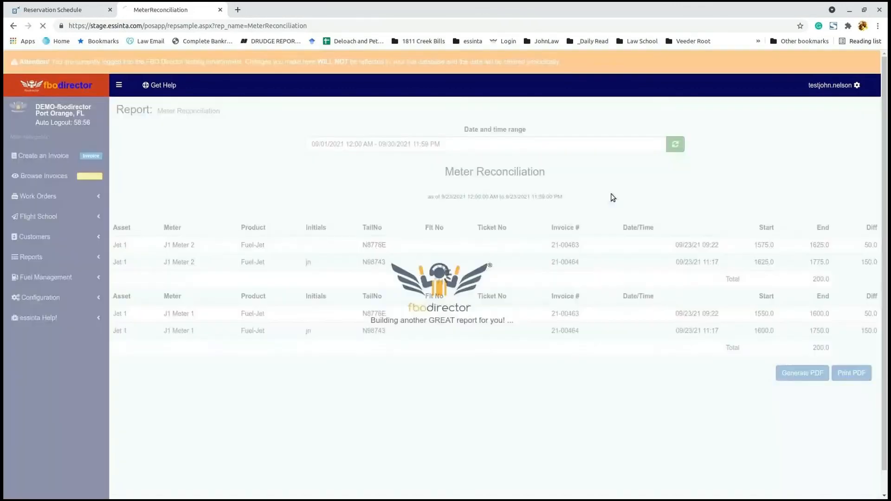
pyautogui.scroll(-1, 626, 246)
pyautogui.scroll(-1, 625, 247)
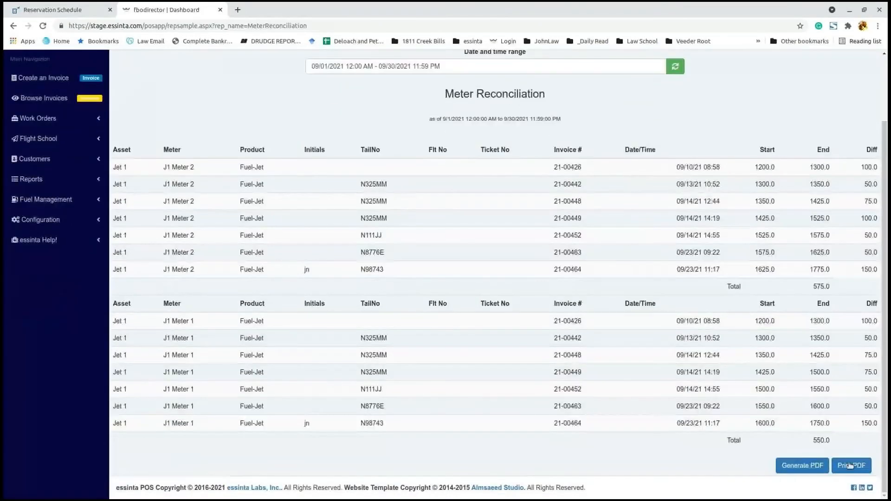
pyautogui.click(852, 464)
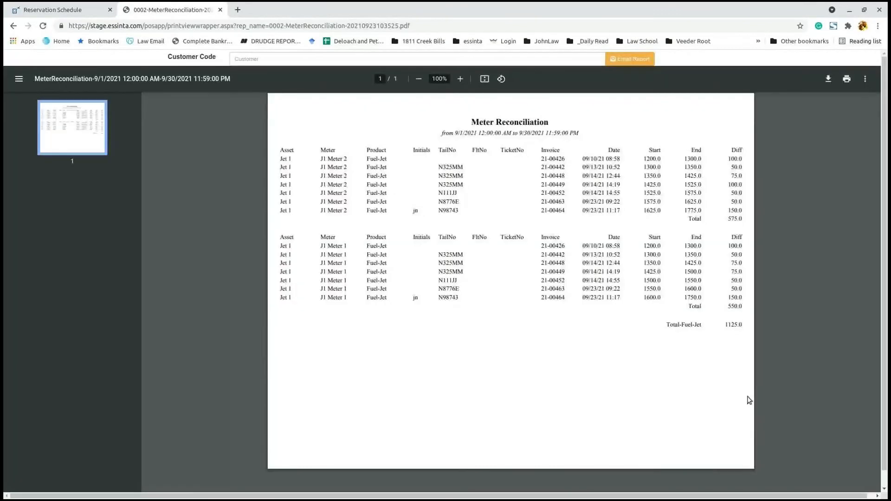
# Step: Zoom the Meter Reconciliation PDF to 125%, highlight the 75.0 meter difference, then go back
pyautogui.click(461, 79)
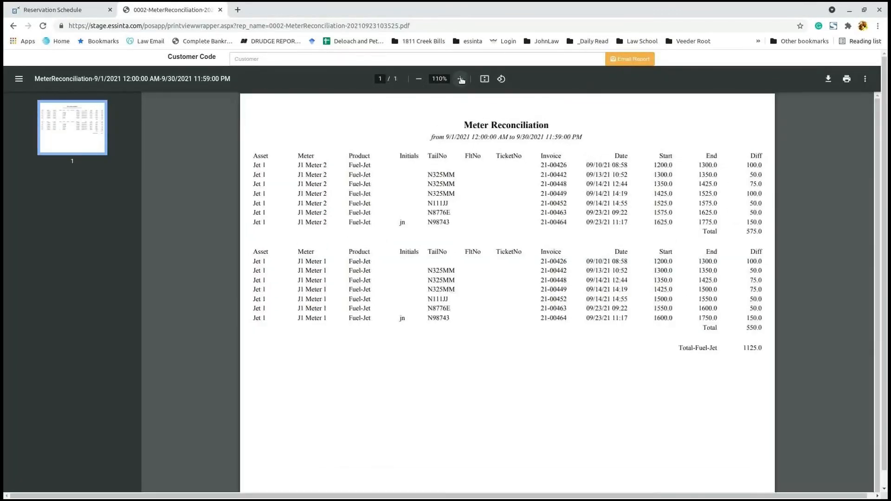
pyautogui.click(461, 79)
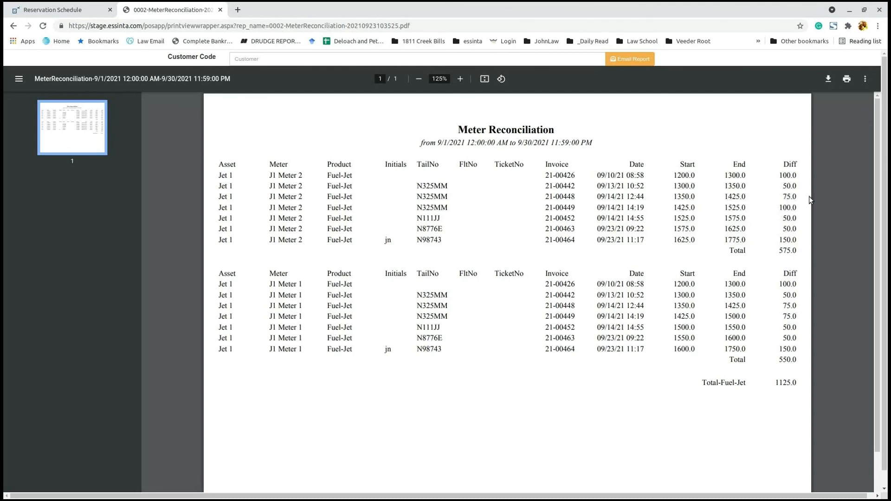
pyautogui.doubleClick(788, 197)
pyautogui.click(14, 27)
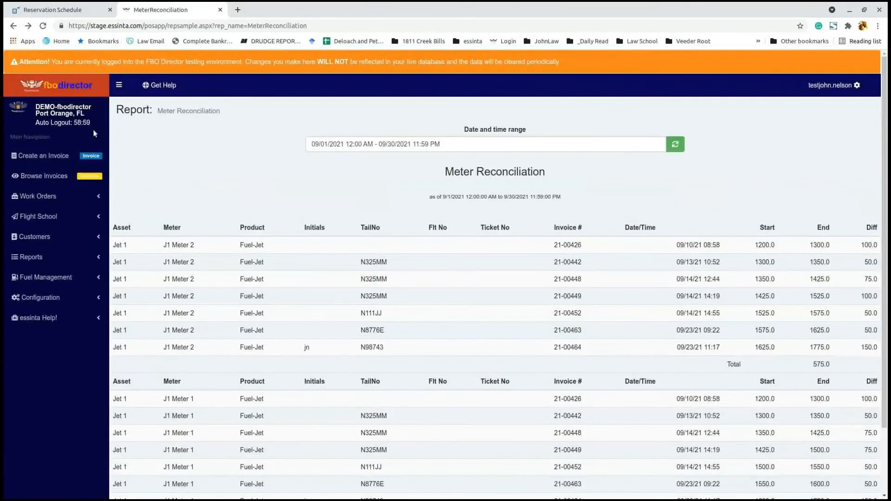
# Step: Open the 9/23/2021 Items Summary report ($3,542.34 gross) and drill into Hangar's $1,600.00 details
pyautogui.click(15, 26)
pyautogui.click(238, 323)
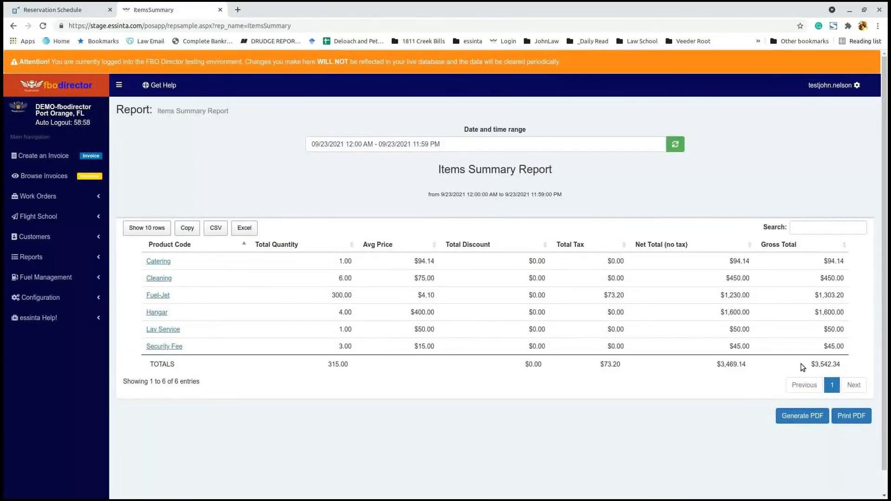
pyautogui.moveTo(803, 368); pyautogui.dragTo(853, 366)
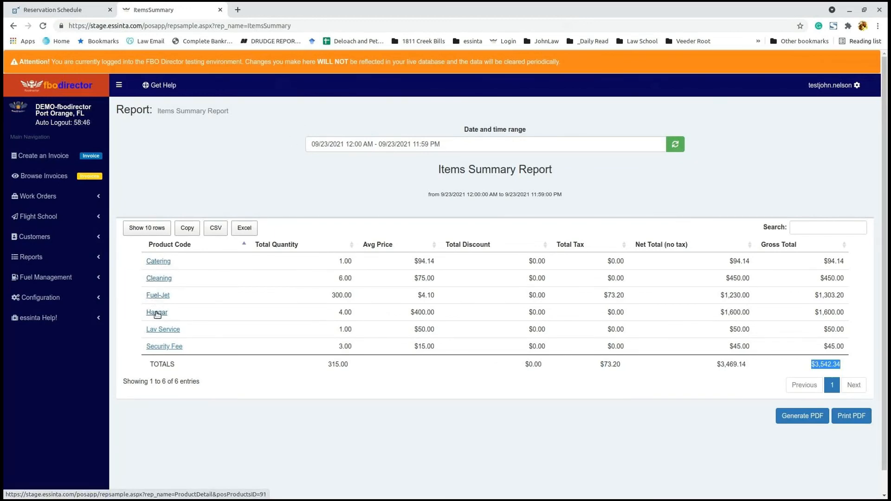
pyautogui.click(157, 313)
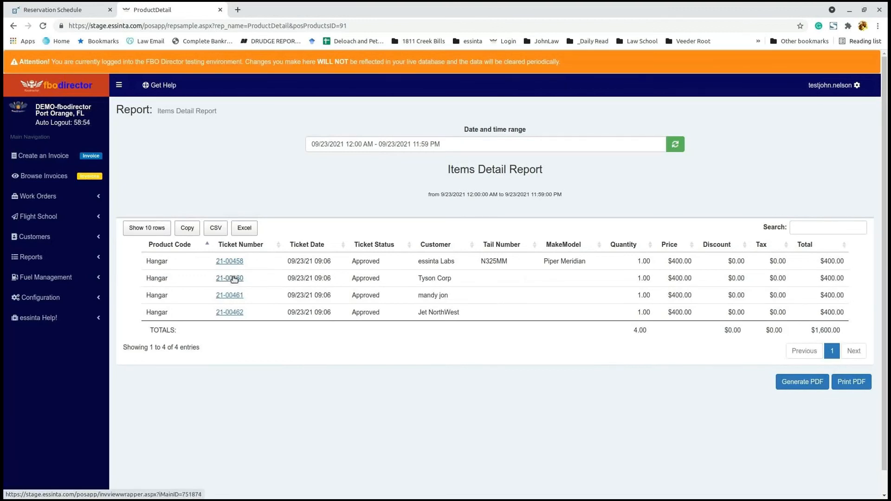
# Step: Review a Hangar customer's invoice in the Invoice Viewer, then return to the Items Summary report
pyautogui.tripleClick(437, 278)
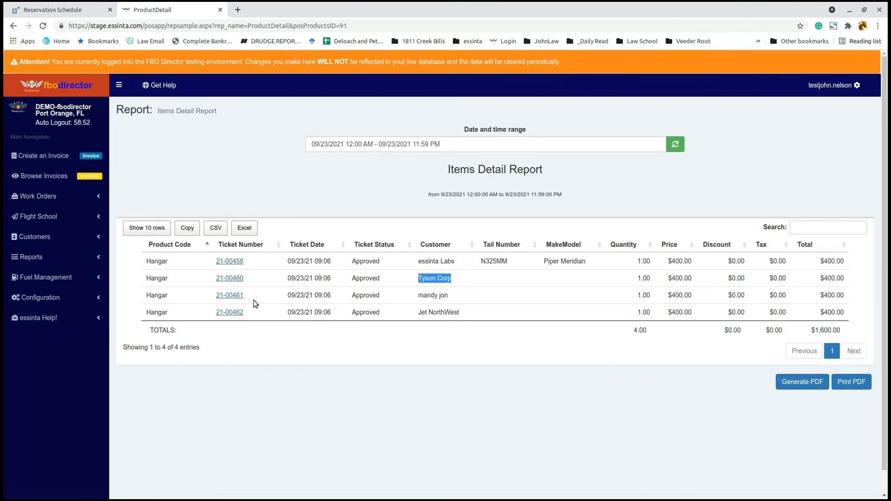
pyautogui.click(230, 279)
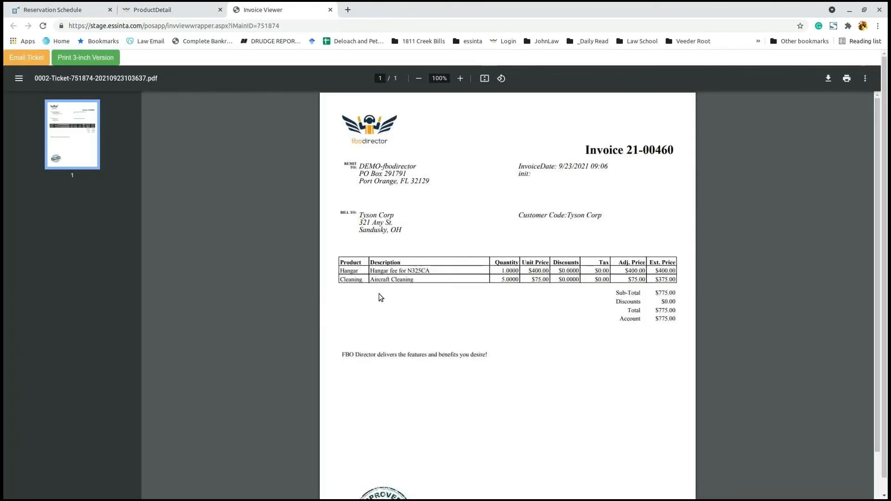
pyautogui.scroll(-3, 479, 329)
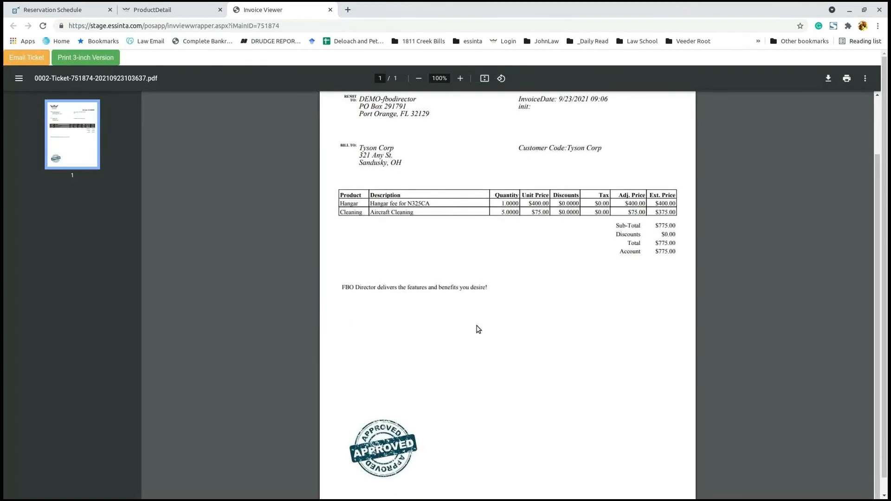
pyautogui.scroll(3, 478, 329)
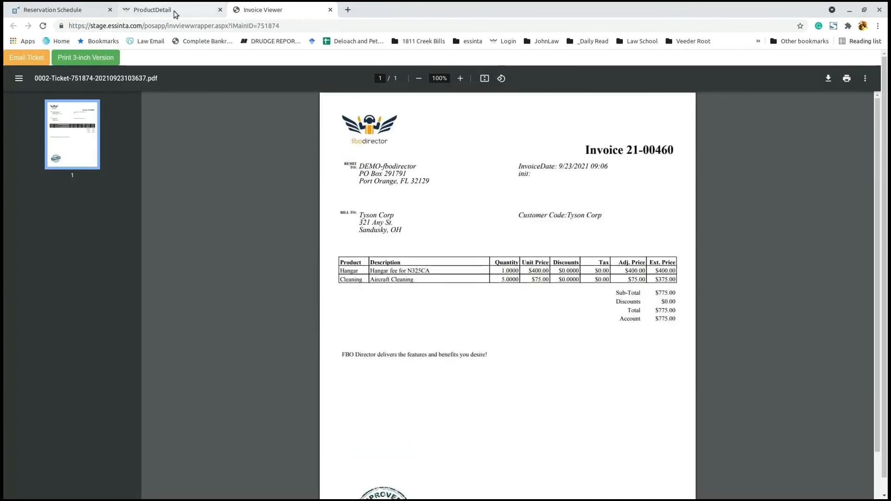
pyautogui.click(330, 9)
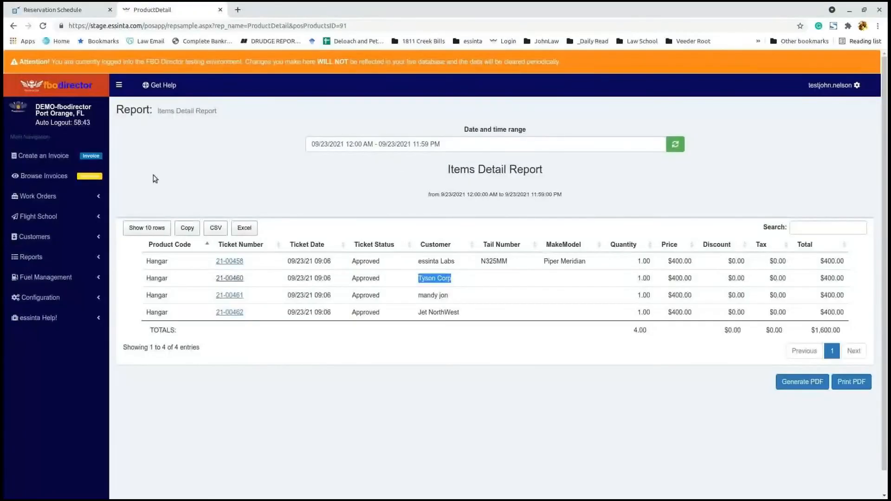
pyautogui.click(14, 25)
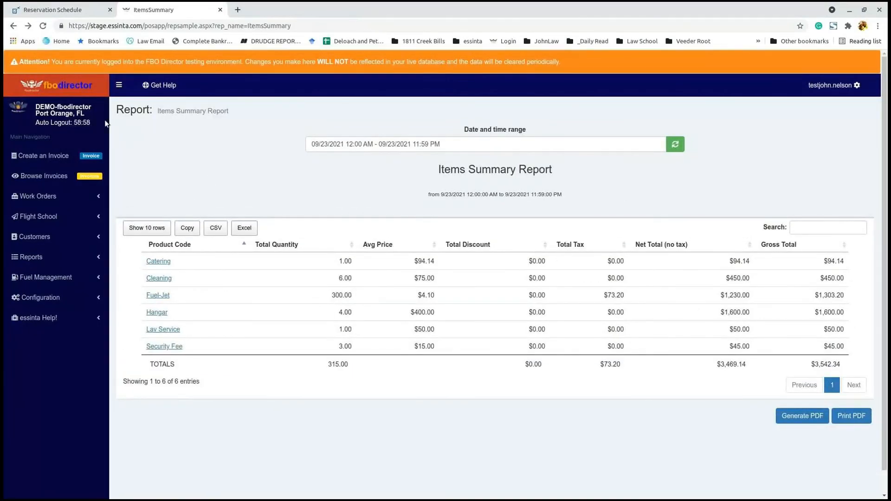
# Step: Show the dashboard's three reservations, then switch to FlightBridge's Daytona Beach reservation schedule
pyautogui.click(89, 90)
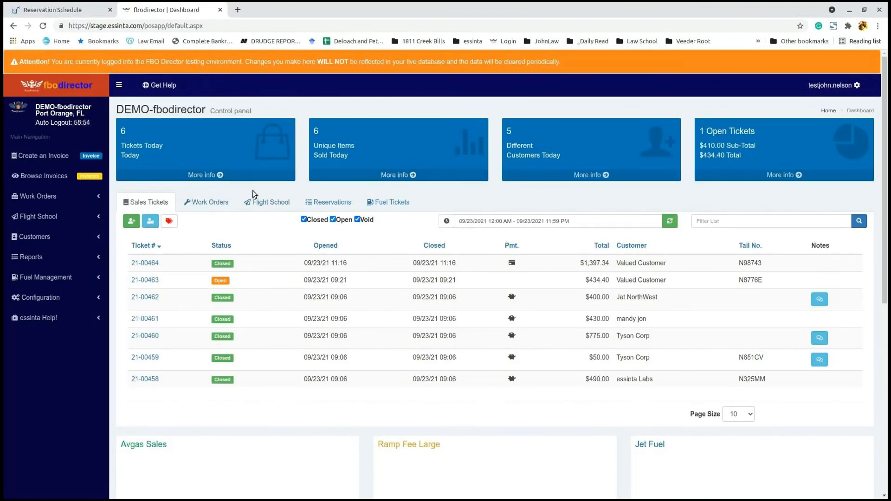
pyautogui.click(329, 204)
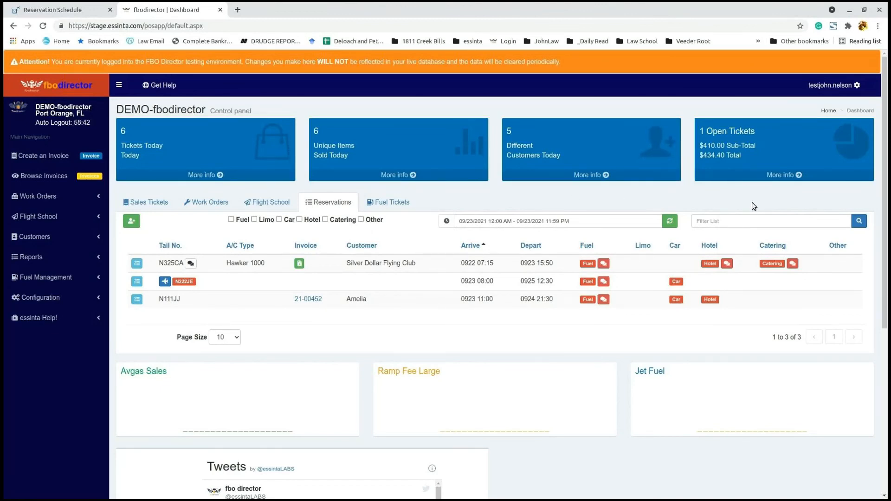
pyautogui.click(62, 12)
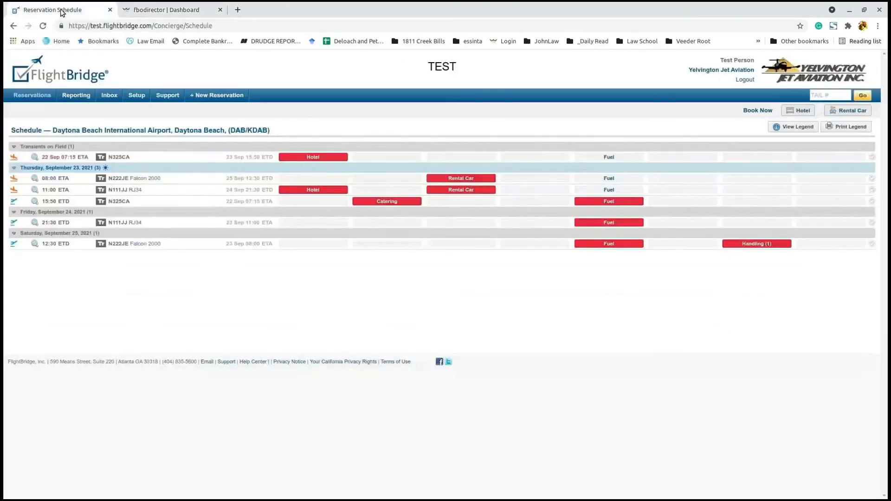
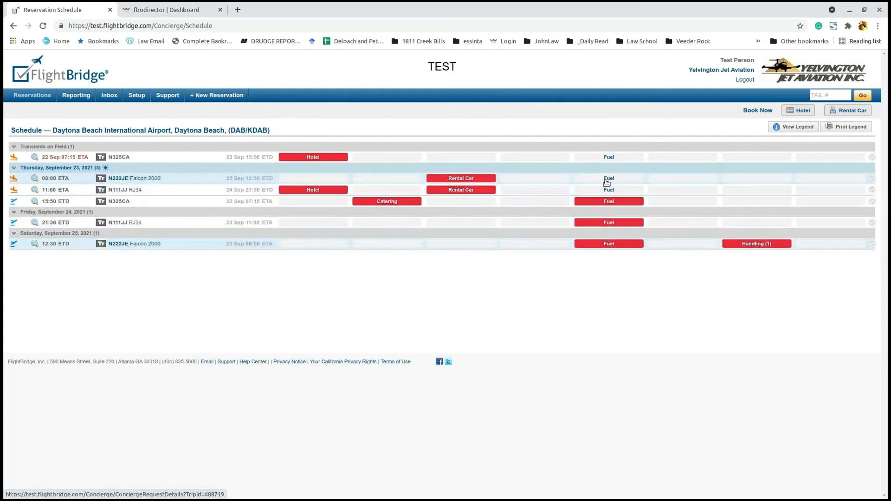
# Step: On the dashboard's Reservations list, point out tail N222JE and open its Save Tail Number form
pyautogui.moveTo(458, 180)
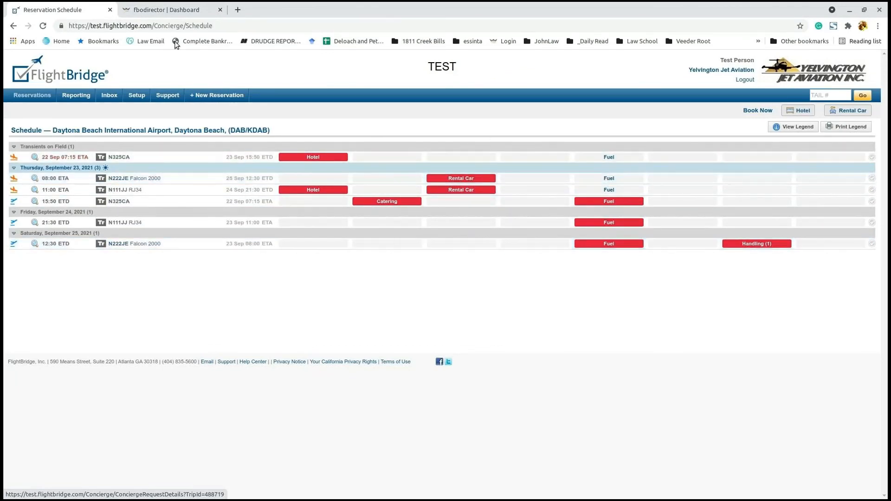
pyautogui.click(179, 9)
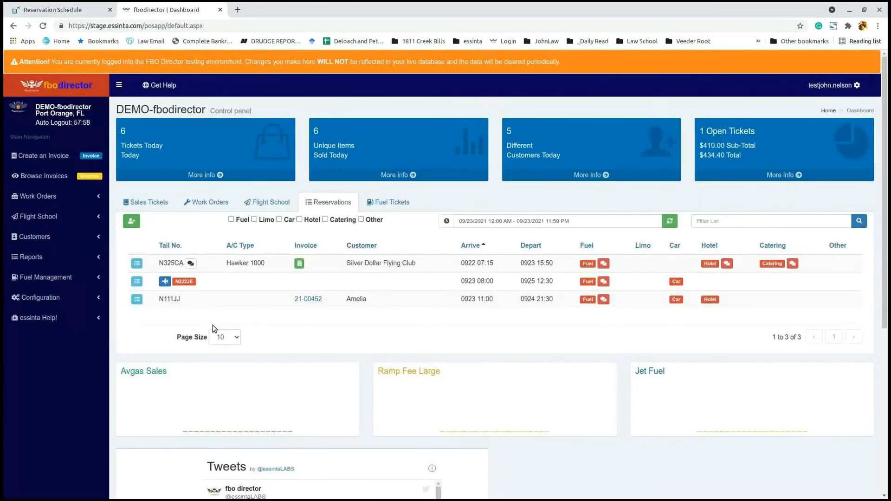
pyautogui.scroll(-3, 218, 243)
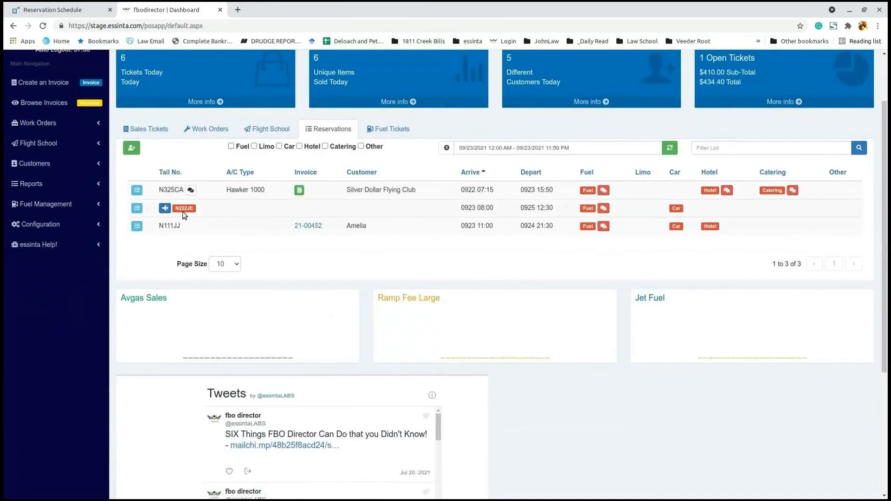
pyautogui.moveTo(176, 210); pyautogui.dragTo(199, 209)
pyautogui.click(214, 213)
pyautogui.click(164, 209)
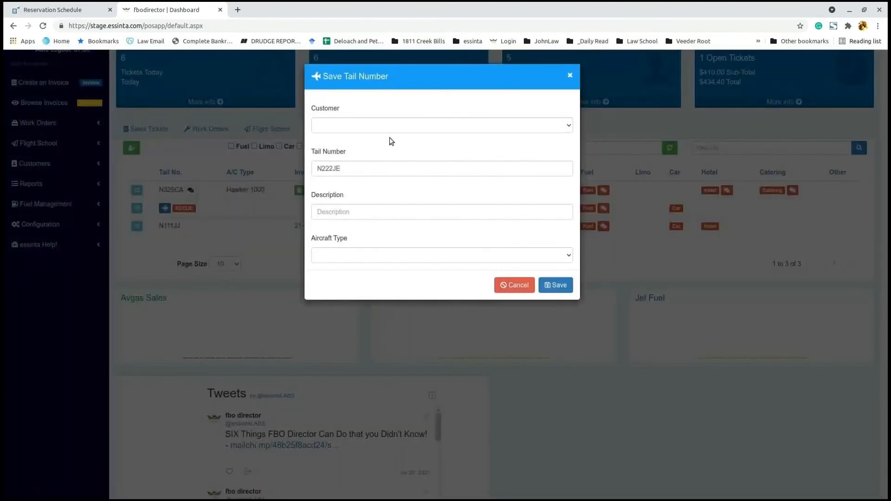
# Step: Assign tail N222JE to the chosen customer with aircraft type Challenger 601 and save it
pyautogui.click(394, 127)
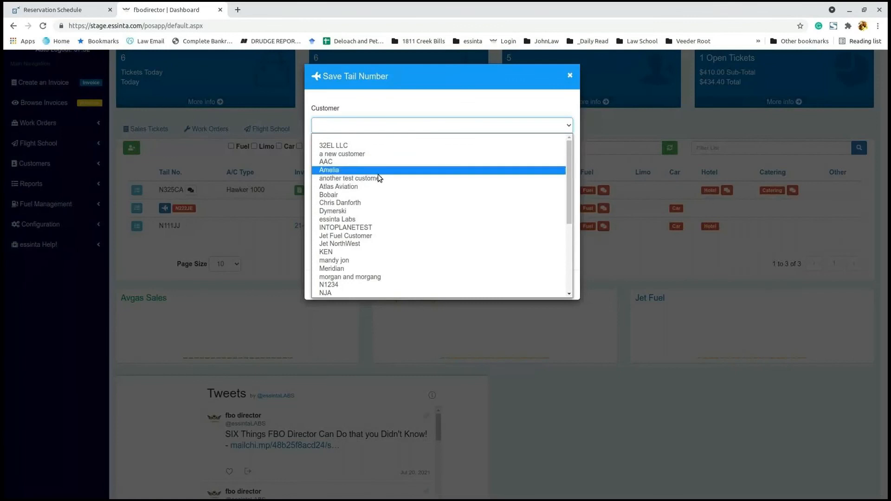
pyautogui.scroll(-5, 382, 224)
pyautogui.scroll(-1, 382, 225)
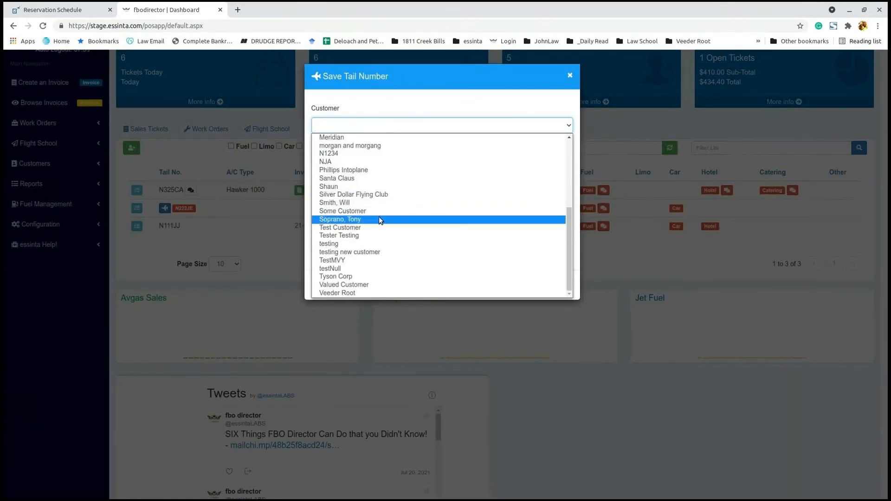
pyautogui.click(380, 217)
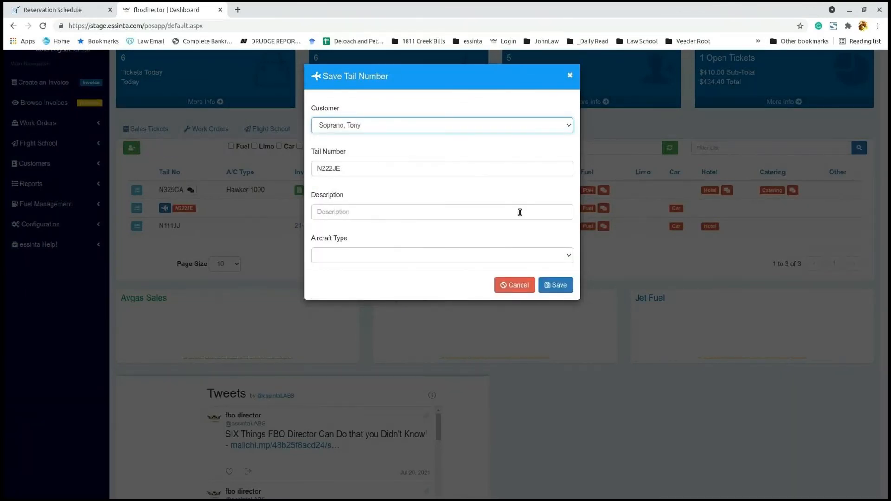
pyautogui.click(522, 257)
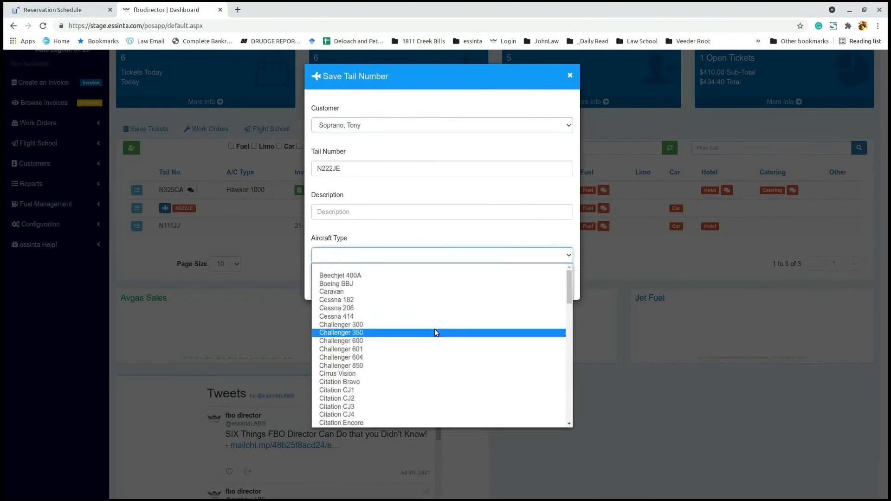
pyautogui.click(408, 354)
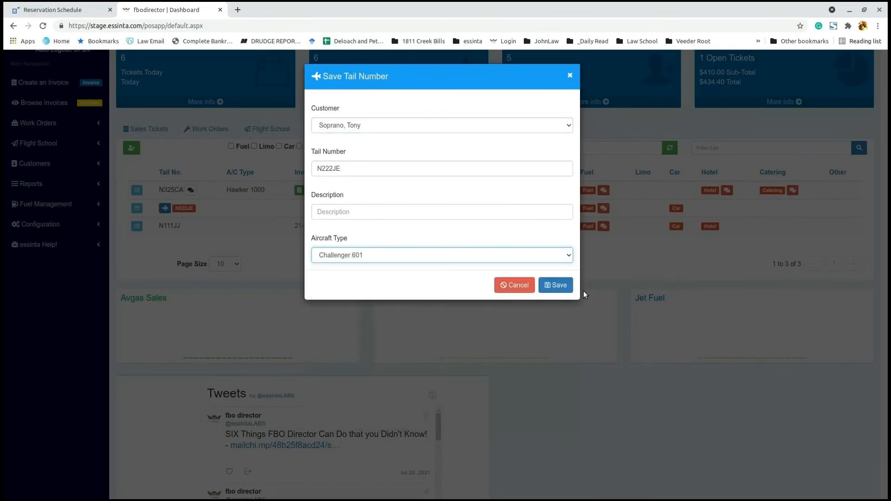
pyautogui.click(553, 288)
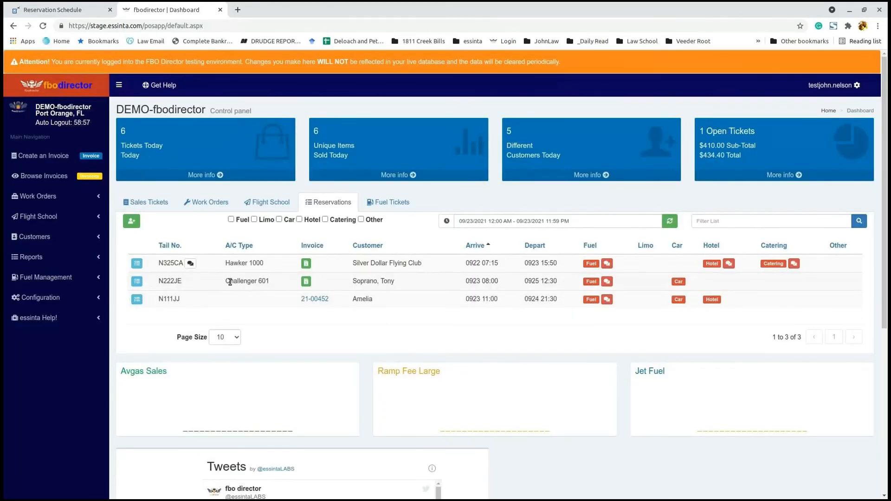
# Step: Check the fuel request, then add notes 'These are my notes during the paragon demo' and car rental 'Hertz #4414144'
pyautogui.click(606, 282)
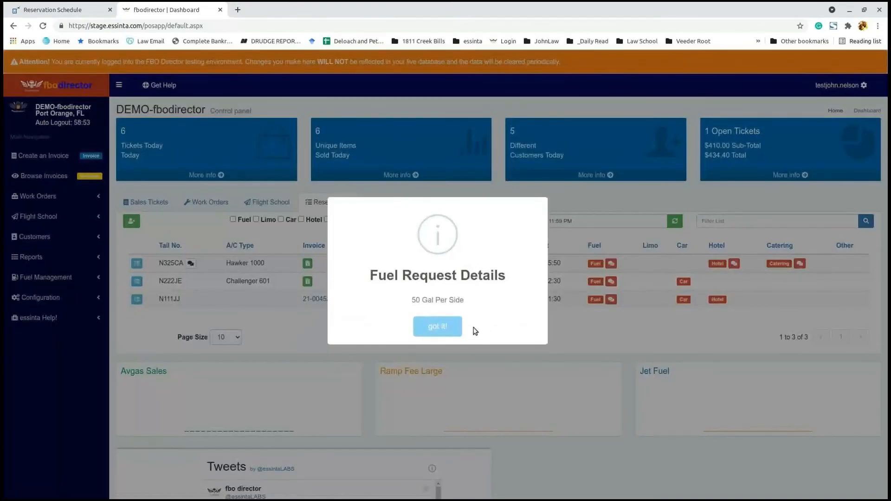
pyautogui.click(432, 326)
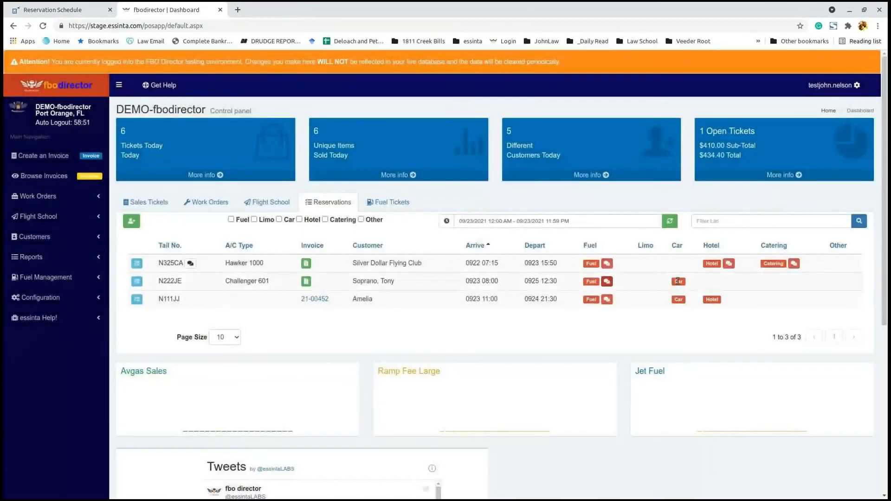
pyautogui.click(142, 288)
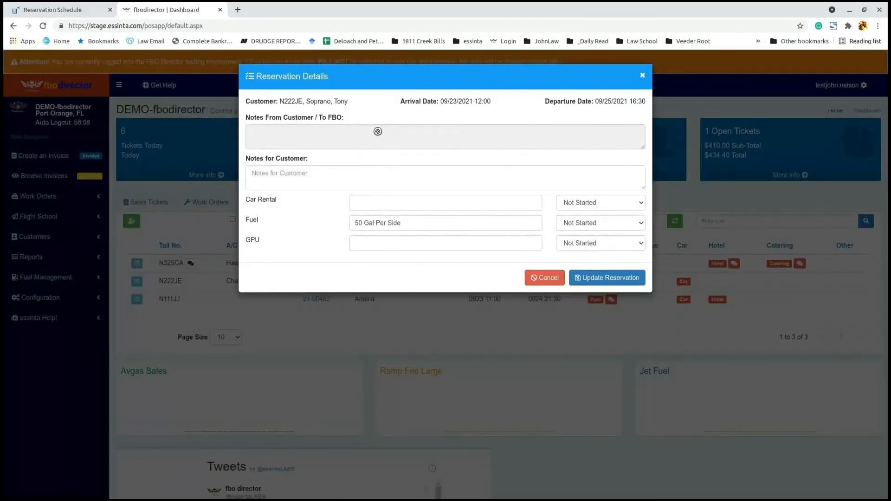
pyautogui.click(322, 176)
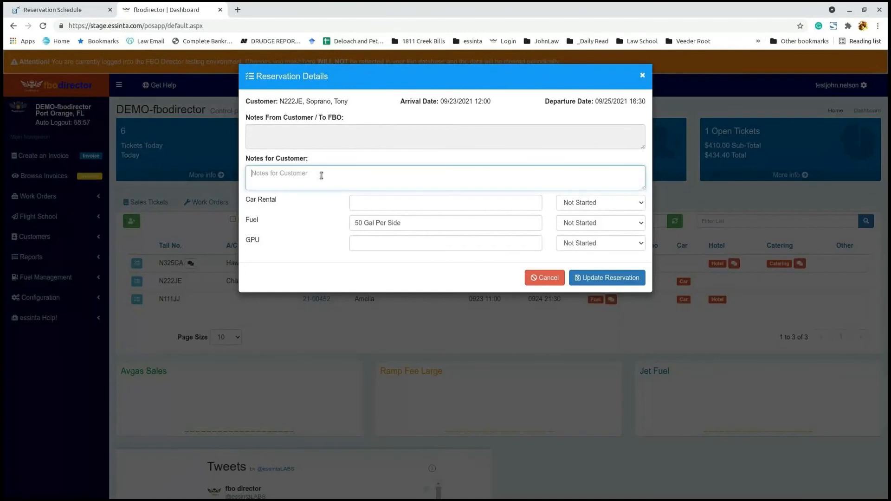
pyautogui.write('These are my notes during the paragon demo')
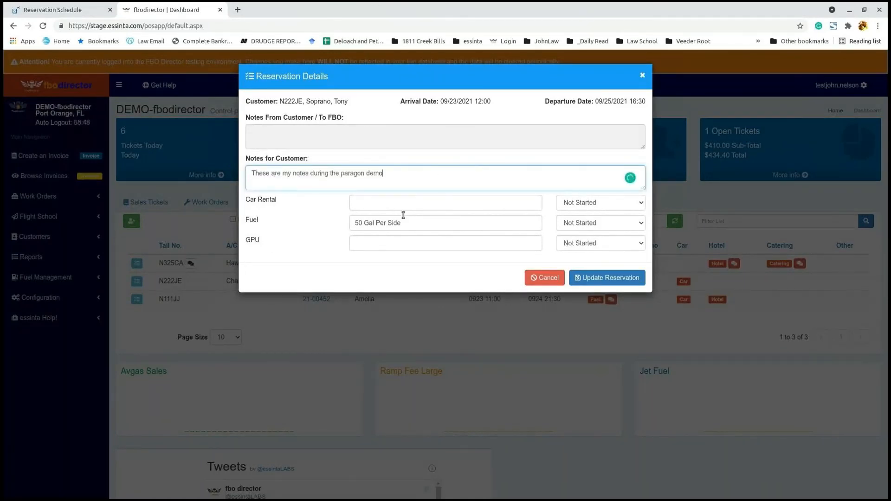
pyautogui.click(391, 208)
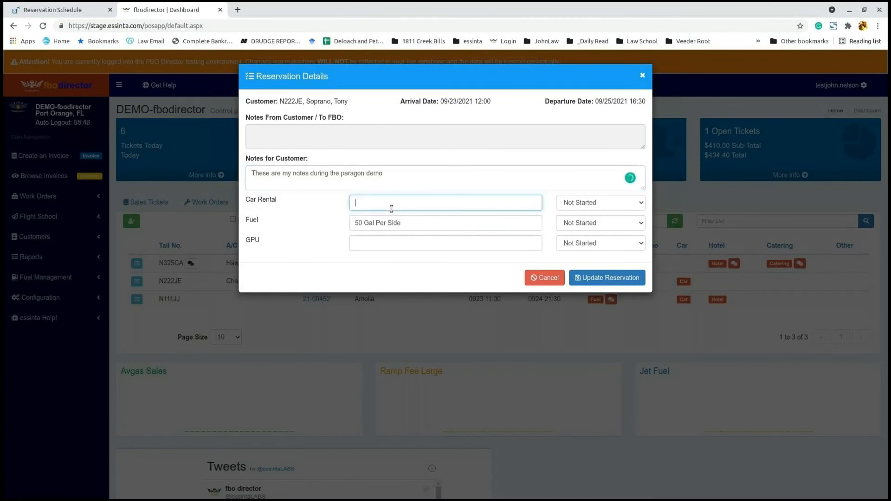
# Step: Set the car rental status to Completed and fuel to In Progress, and update the reservation
pyautogui.click(598, 204)
pyautogui.click(603, 241)
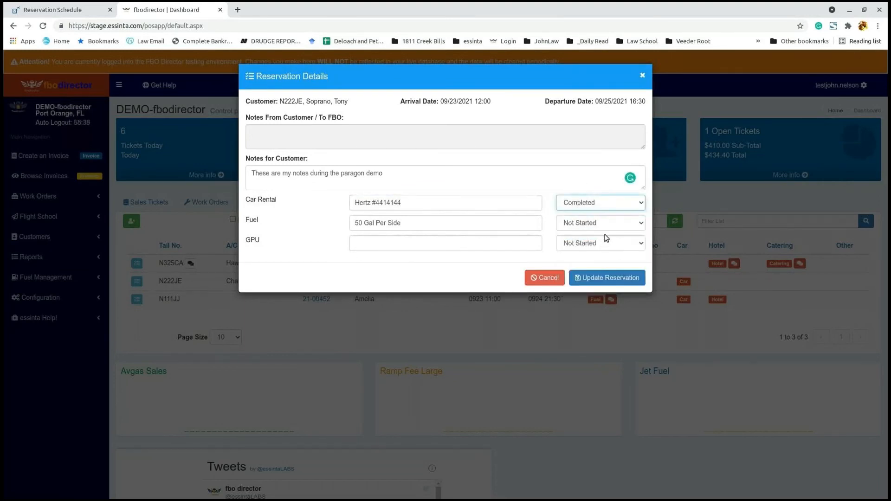
pyautogui.click(596, 225)
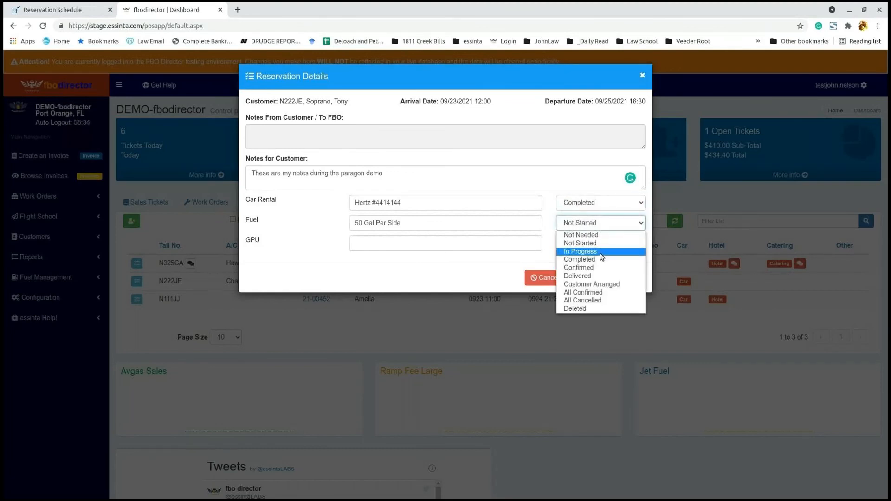
pyautogui.click(601, 252)
pyautogui.click(607, 283)
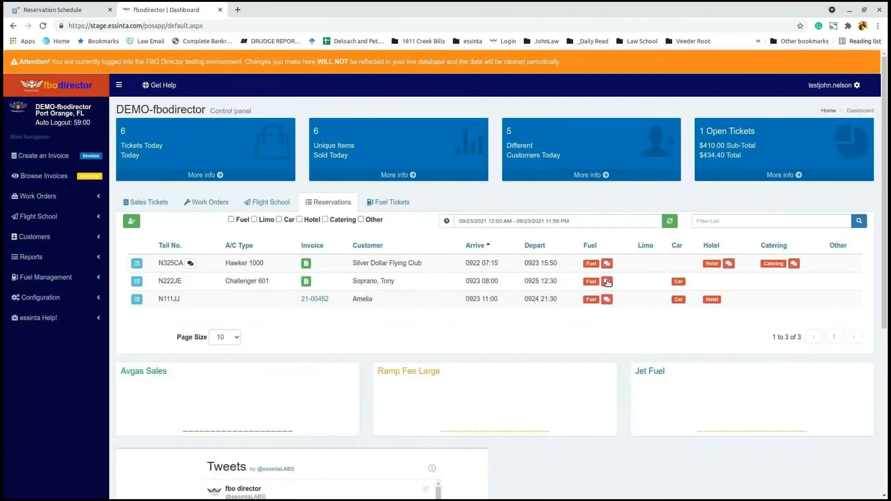
pyautogui.click(74, 10)
# Step: Reload the FlightBridge schedule and confirm N222JE's synced remarks and Completed Hertz car rental
pyautogui.click(43, 25)
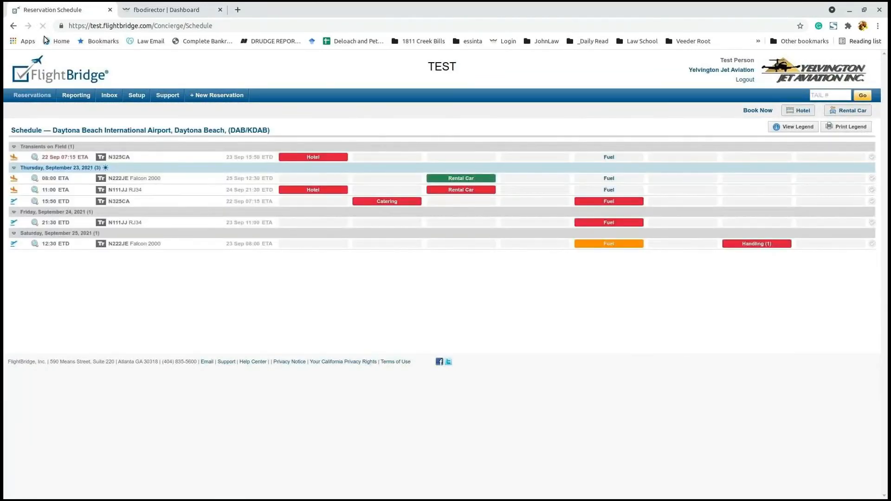
pyautogui.moveTo(473, 181)
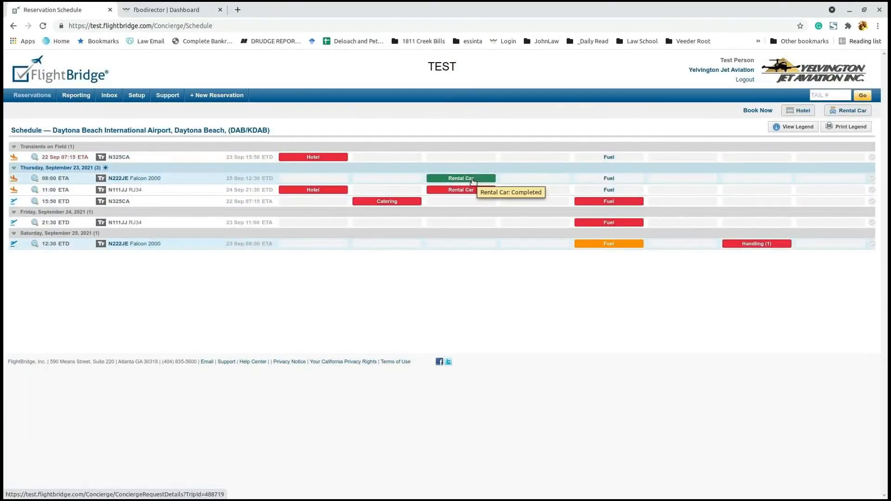
pyautogui.click(473, 181)
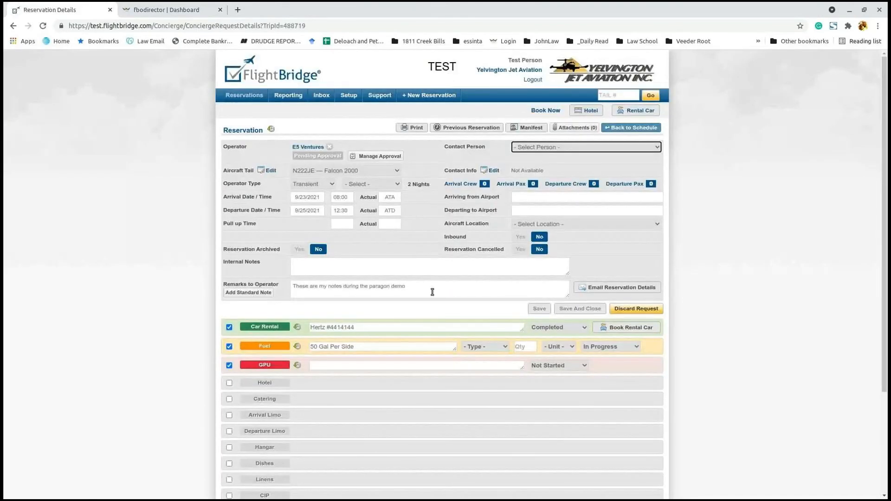
pyautogui.moveTo(433, 292); pyautogui.dragTo(274, 278)
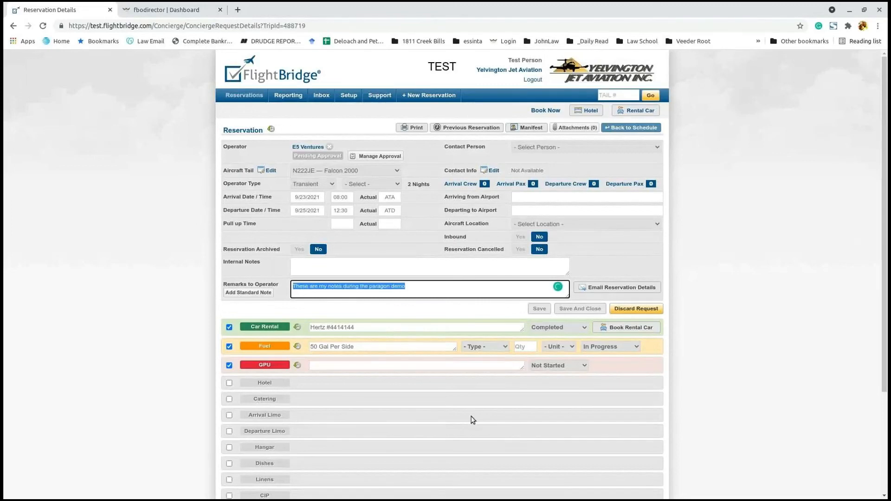
pyautogui.moveTo(413, 327); pyautogui.dragTo(311, 328)
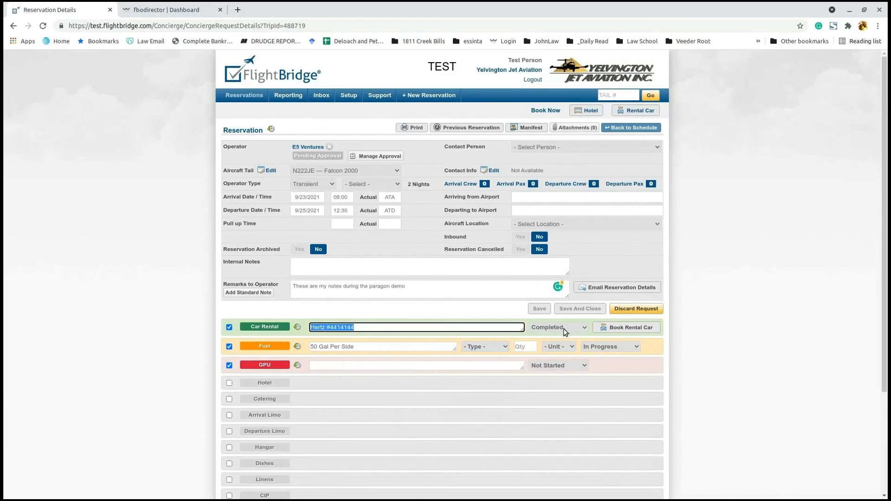
pyautogui.click(170, 10)
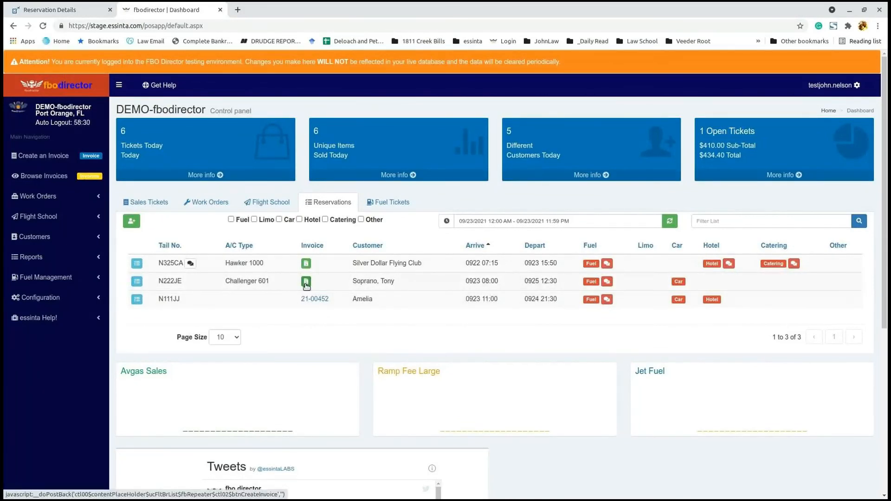
# Step: Create invoice 21-00466 for N222JE and add a Jet 1 fuel ticket with end readings 1800 and 1825
pyautogui.click(306, 281)
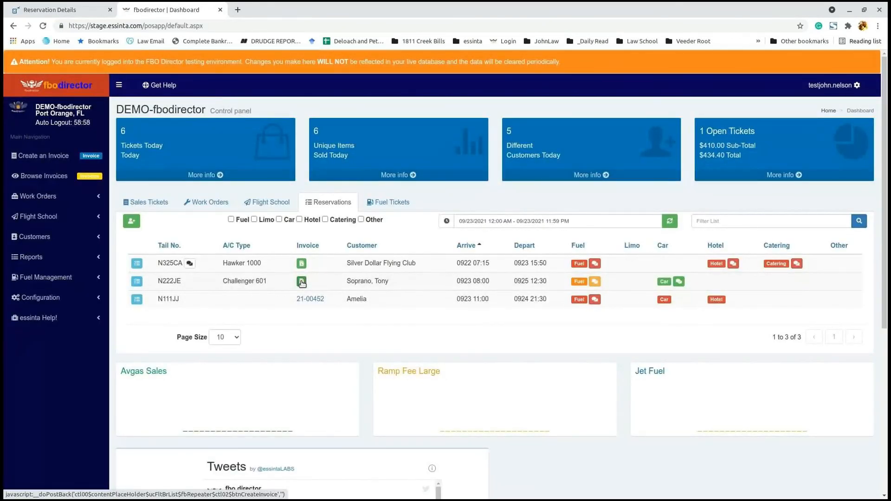
pyautogui.click(302, 282)
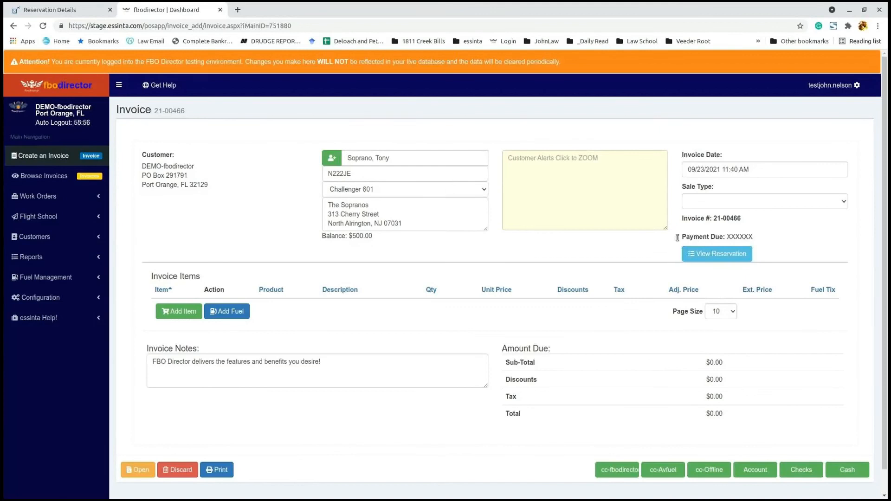
pyautogui.click(230, 312)
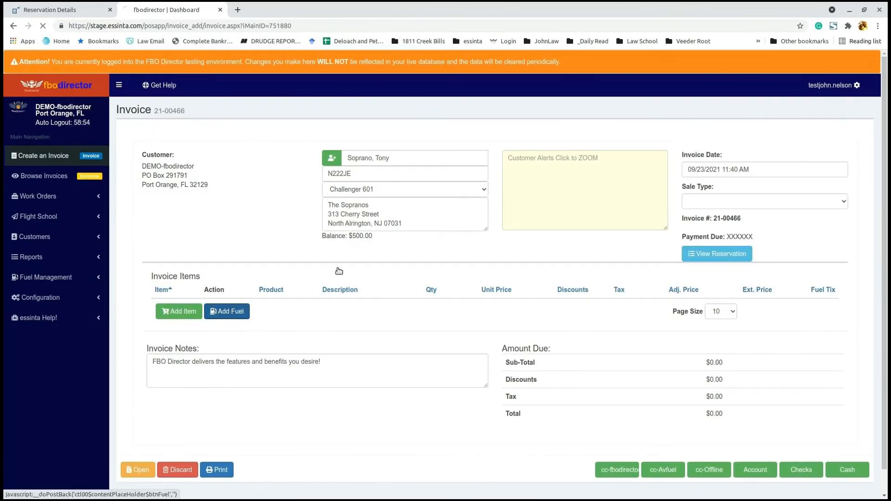
pyautogui.click(442, 222)
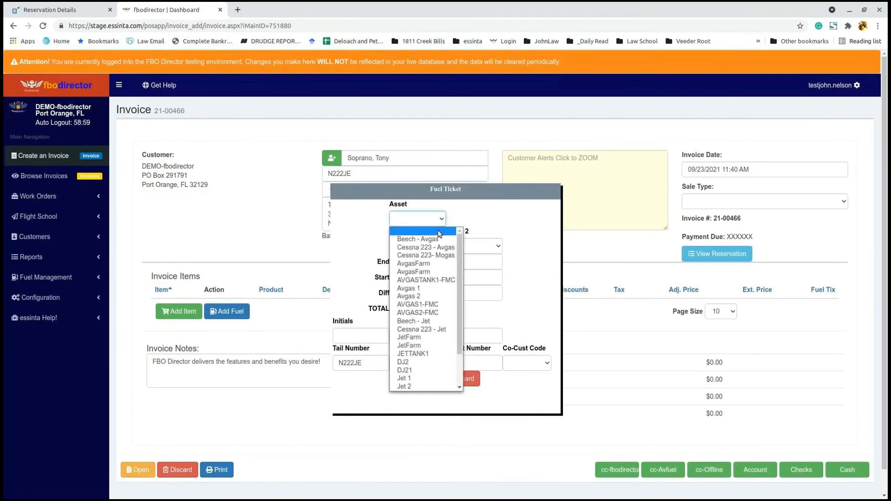
pyautogui.click(423, 384)
pyautogui.click(431, 262)
pyautogui.write('1800')
pyautogui.press('Tab')
pyautogui.write('1825')
pyautogui.click(426, 379)
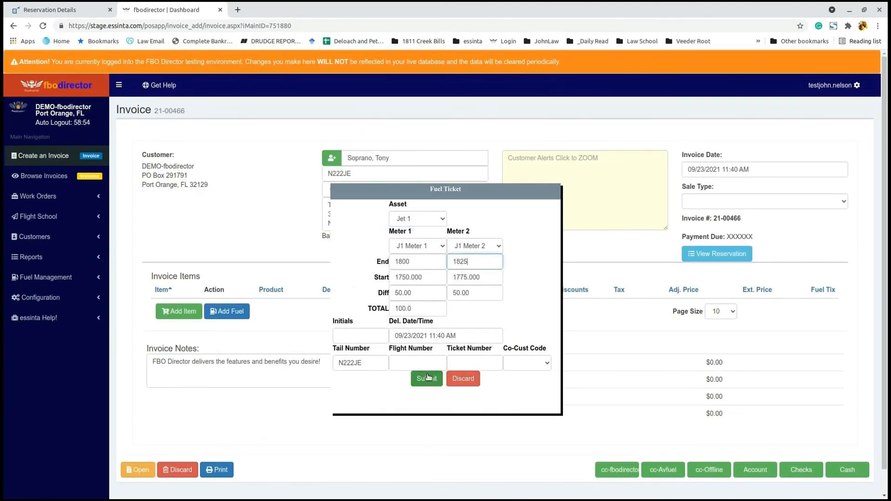
# Step: Change the fuel service status in the reservation details, update it, and review the $434.40 invoice
pyautogui.click(728, 256)
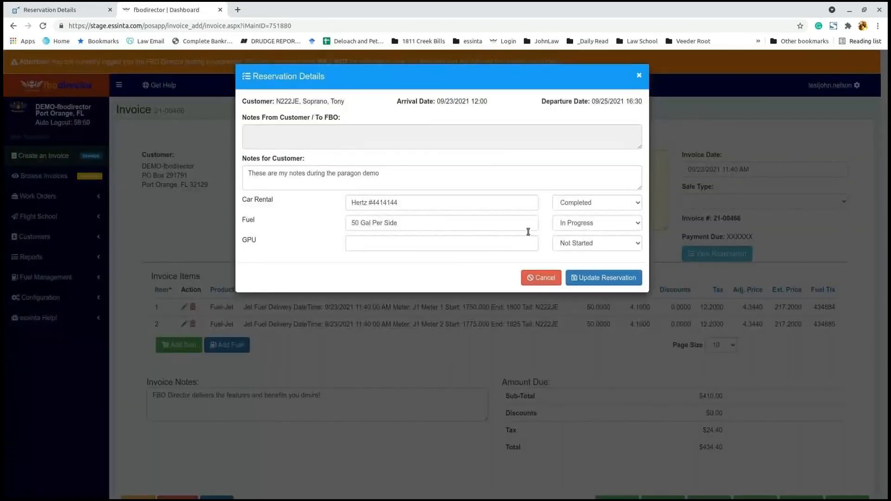
pyautogui.click(622, 224)
pyautogui.click(614, 267)
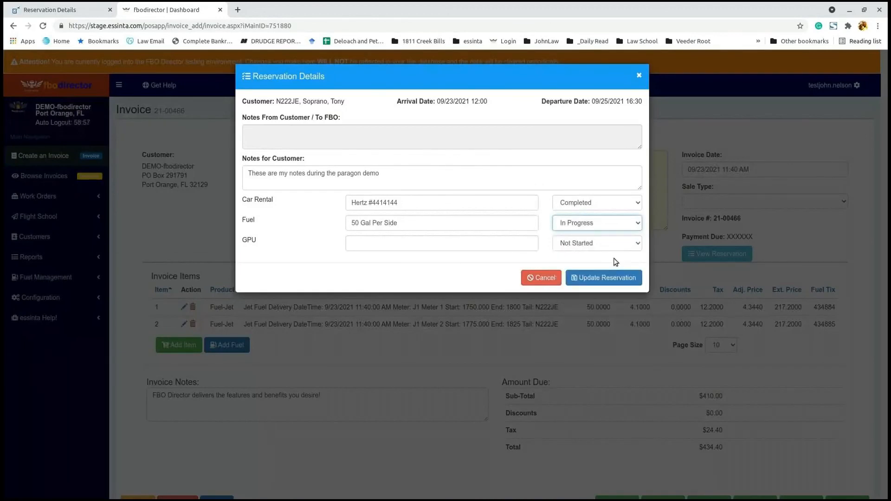
pyautogui.click(602, 278)
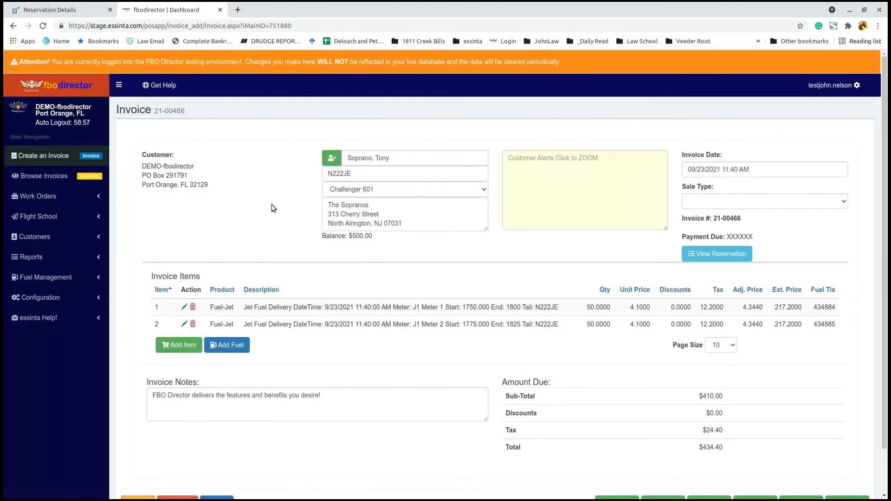
pyautogui.scroll(-2, 273, 208)
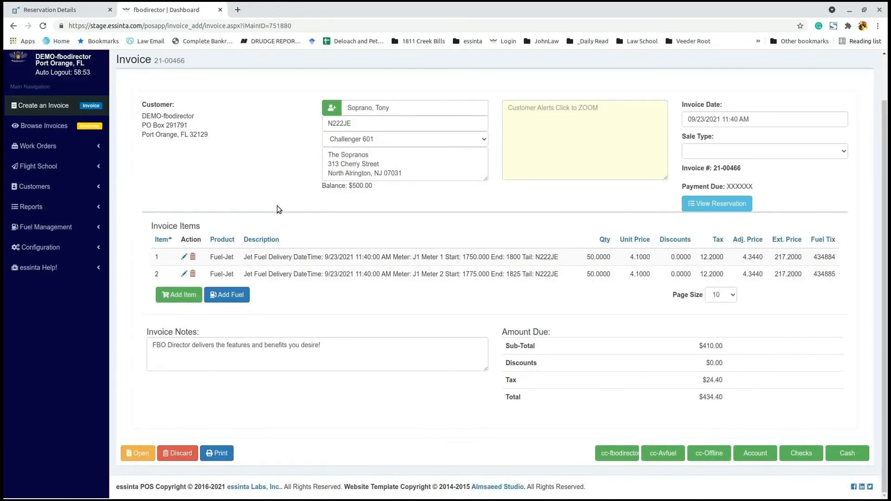
pyautogui.scroll(1, 277, 205)
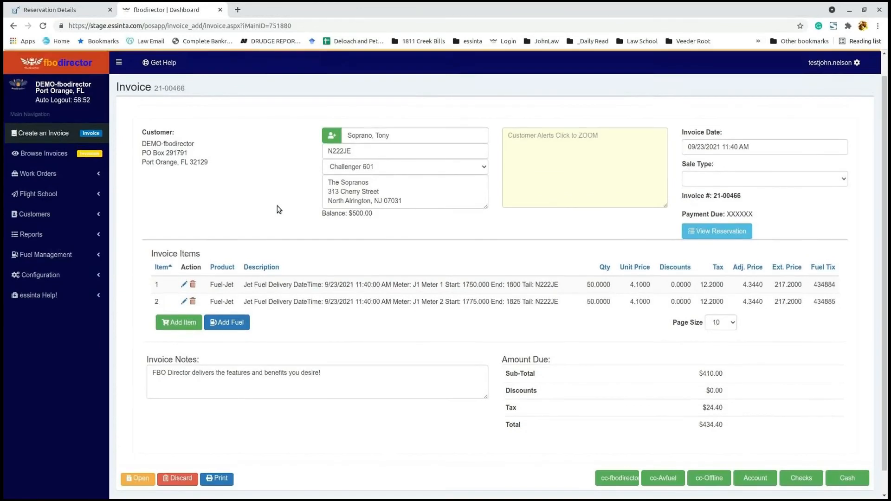
pyautogui.scroll(1, 277, 205)
pyautogui.scroll(-1, 275, 206)
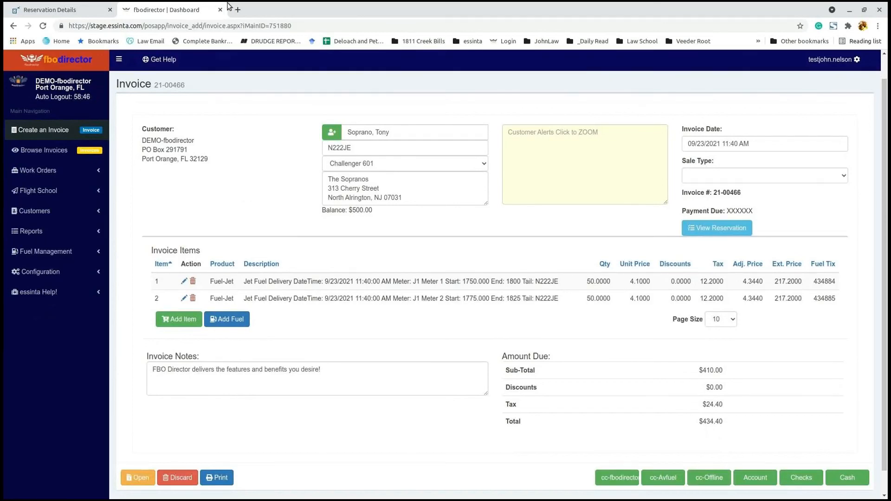
pyautogui.scroll(1, 264, 186)
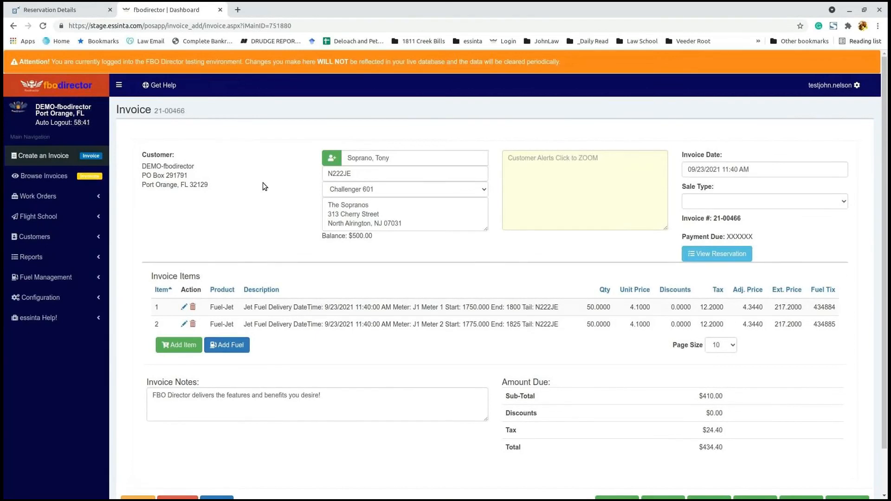
pyautogui.scroll(-2, 263, 183)
pyautogui.scroll(2, 263, 183)
pyautogui.click(68, 14)
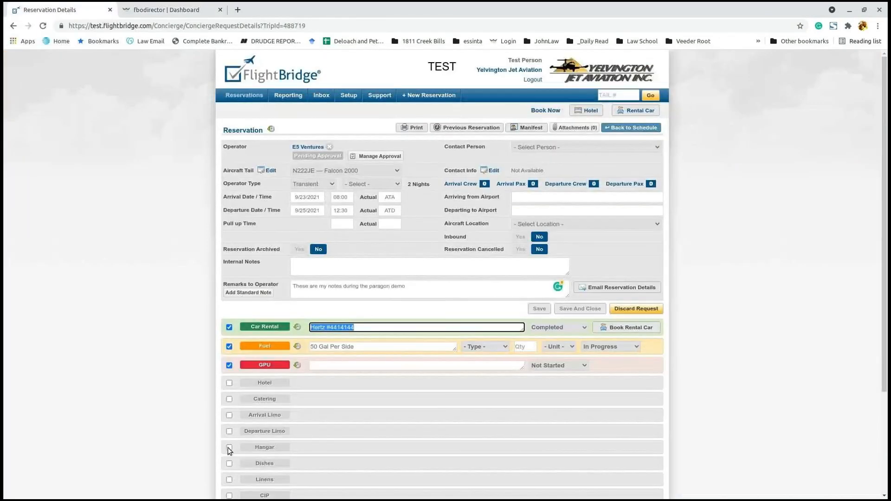
pyautogui.scroll(-2, 408, 342)
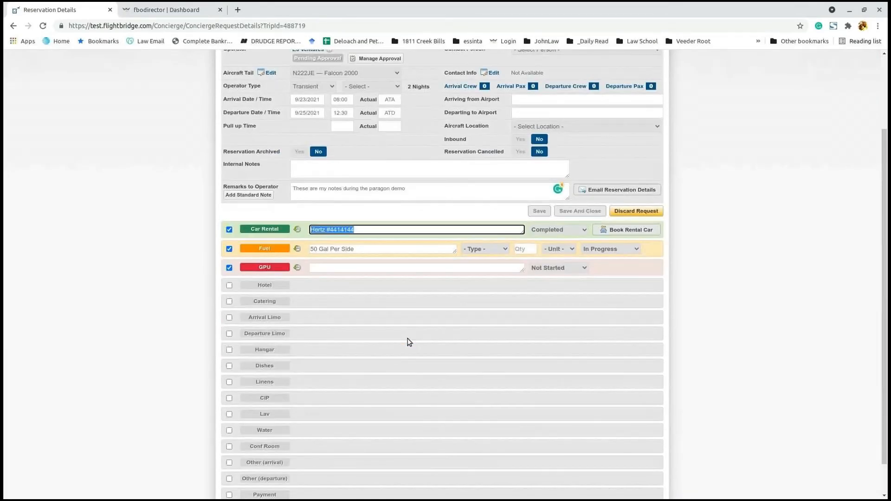
pyautogui.scroll(-1, 409, 342)
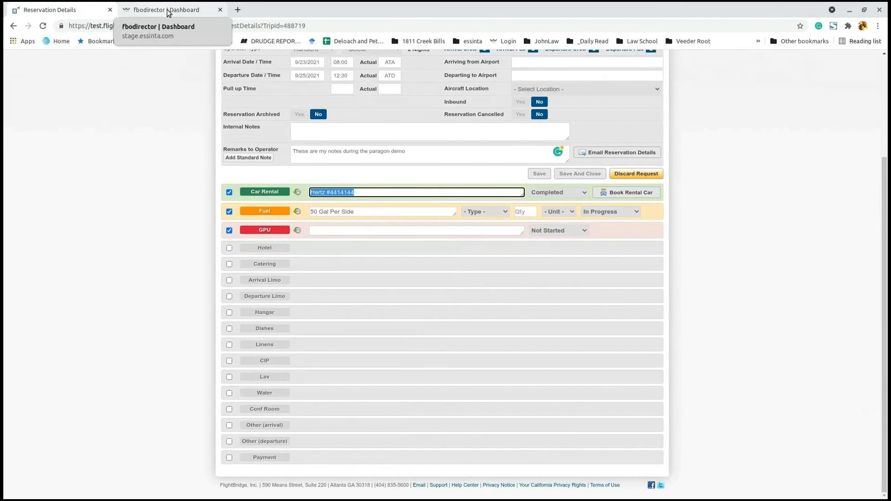
pyautogui.click(165, 10)
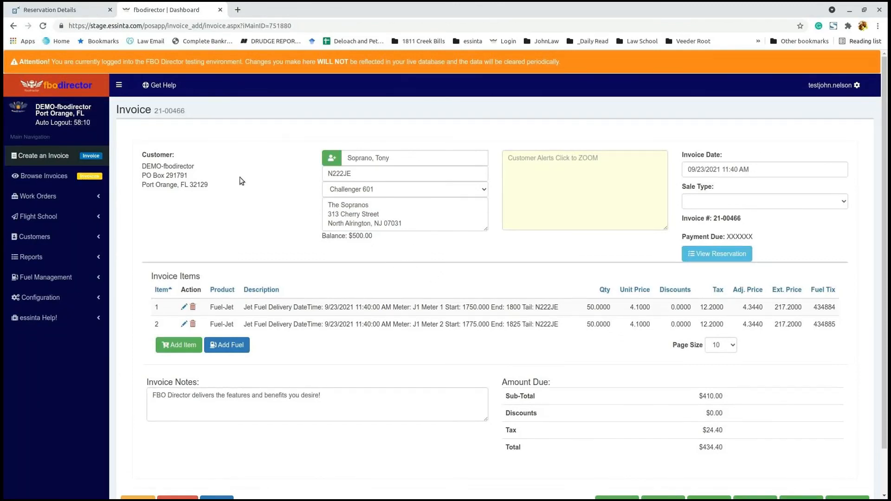
pyautogui.click(73, 13)
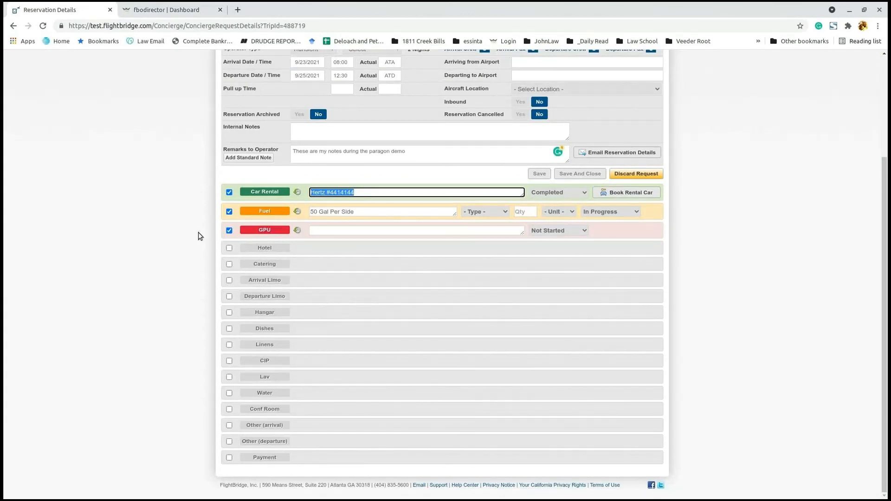
pyautogui.click(183, 14)
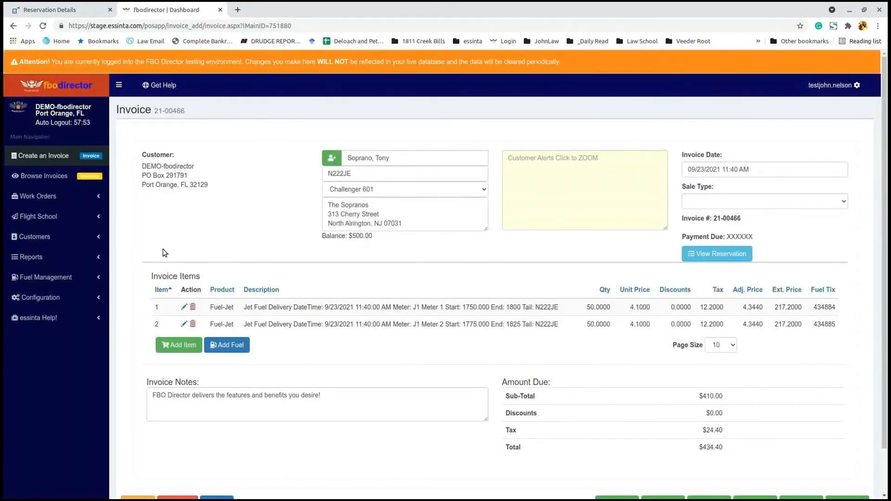
# Step: Drag the customer address box on invoice 21-00466 taller so all three address lines fit
pyautogui.scroll(-1, 278, 244)
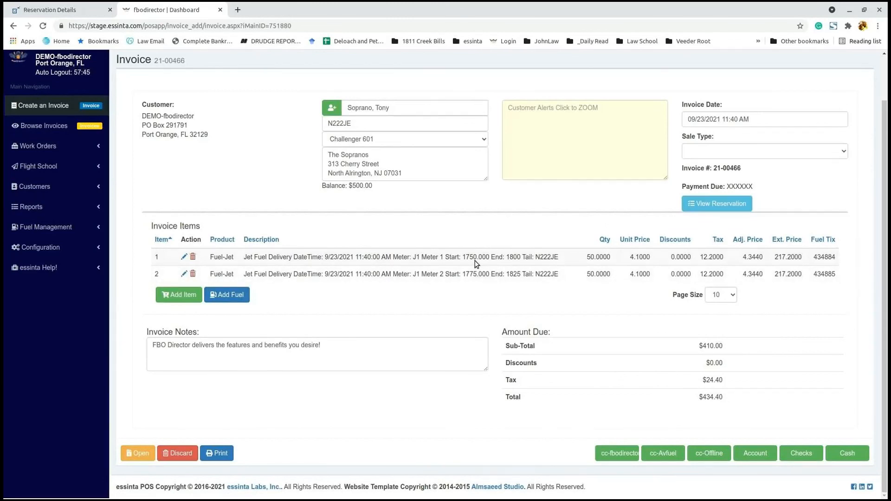
pyautogui.scroll(1, 476, 265)
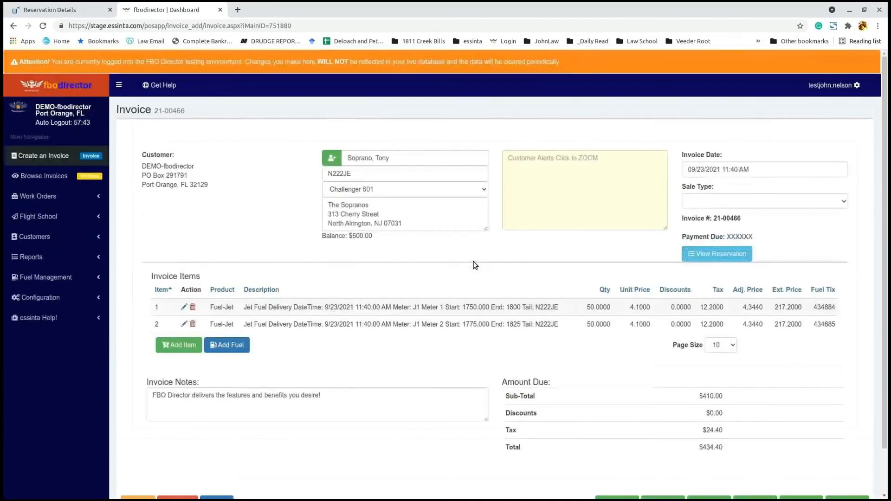
pyautogui.scroll(-1, 474, 265)
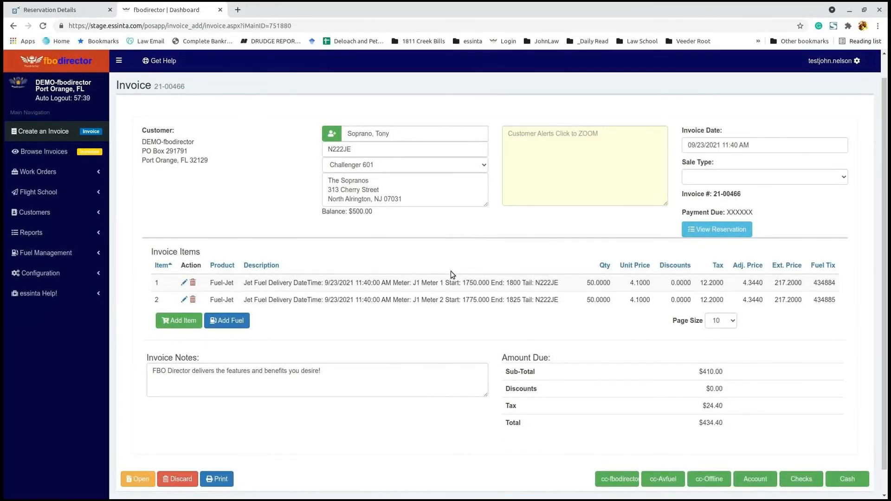
pyautogui.moveTo(402, 199); pyautogui.dragTo(316, 171)
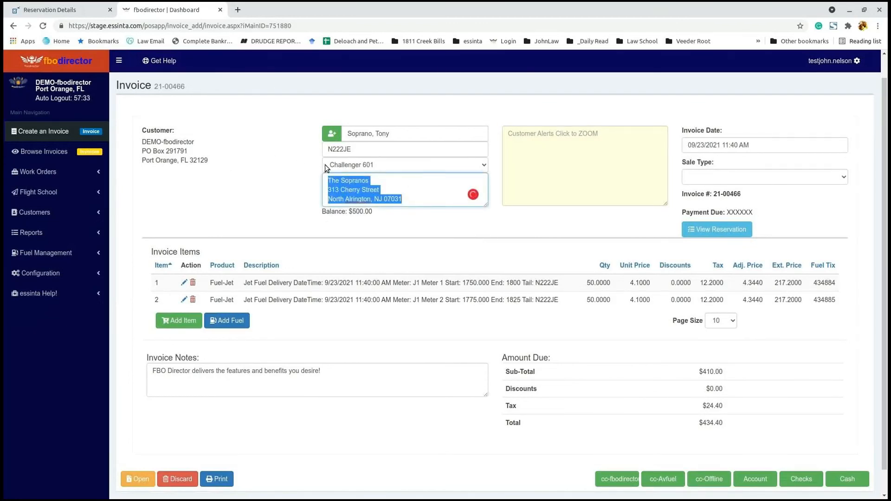
pyautogui.click(422, 194)
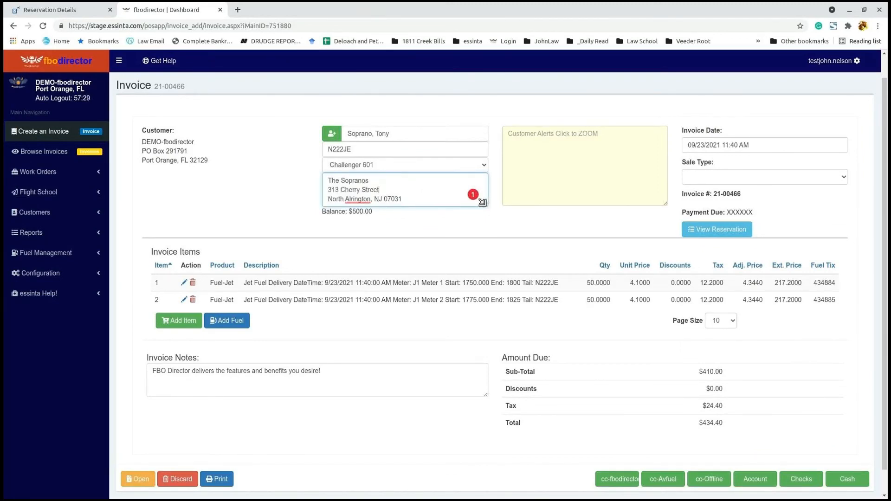
pyautogui.moveTo(485, 204); pyautogui.dragTo(484, 222)
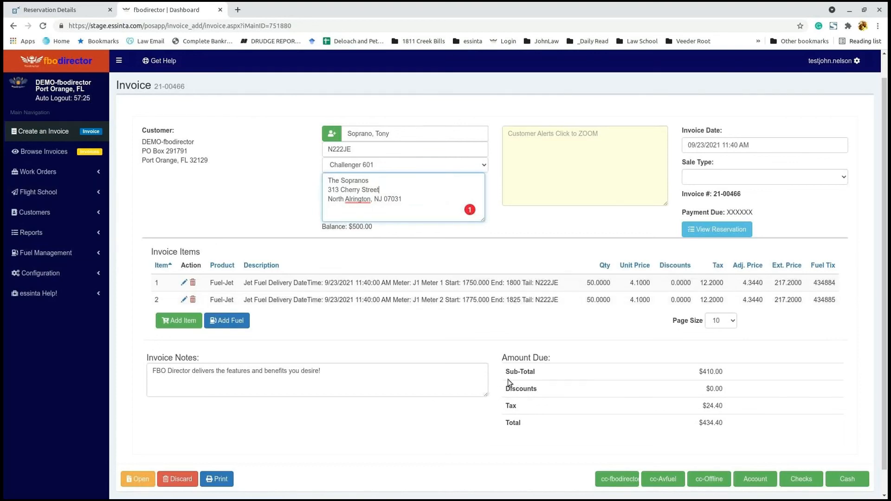
pyautogui.scroll(-1, 531, 365)
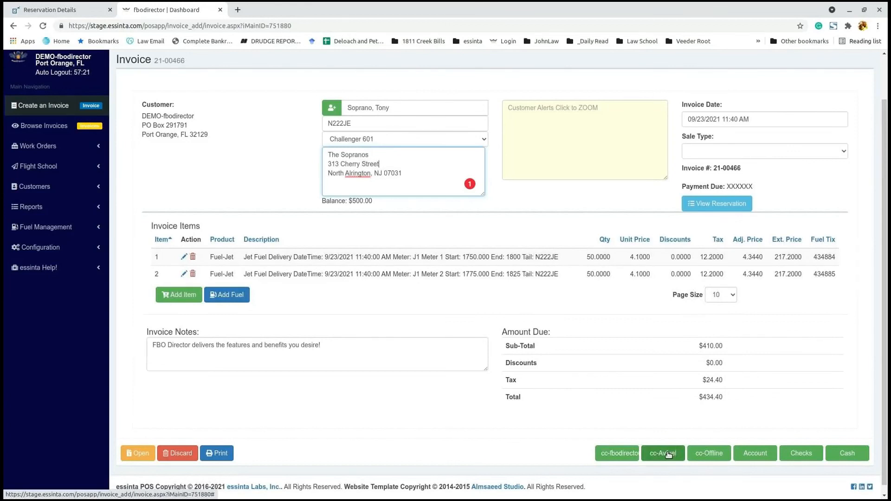
# Step: Pay the $434.40 invoice by credit card through Avfuel, entering the initials and card number
pyautogui.click(670, 453)
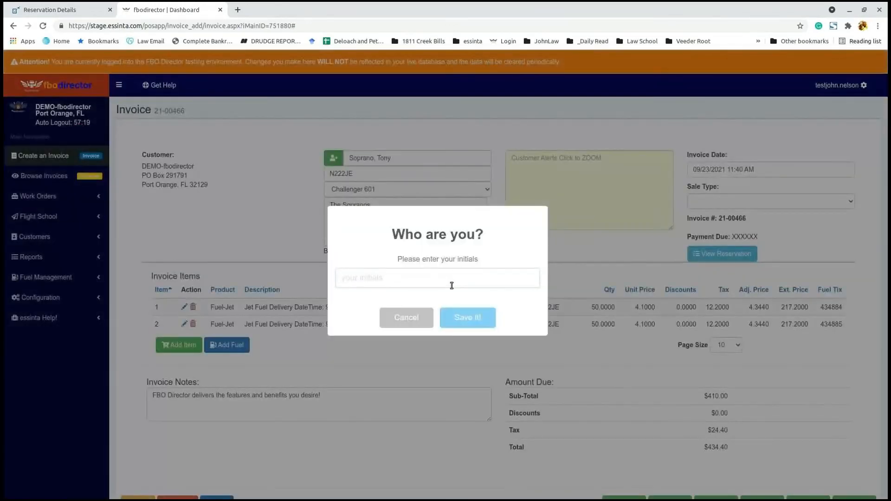
pyautogui.write('jrn')
pyautogui.click(467, 318)
pyautogui.click(445, 188)
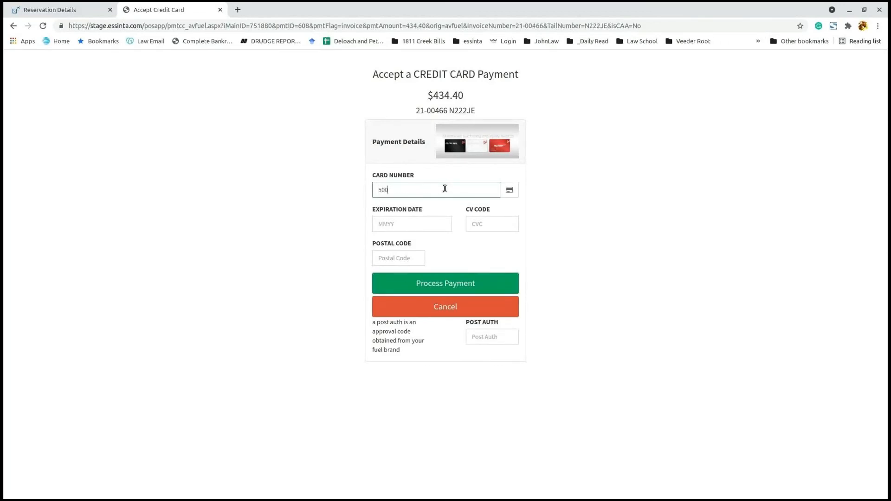
pyautogui.click(459, 287)
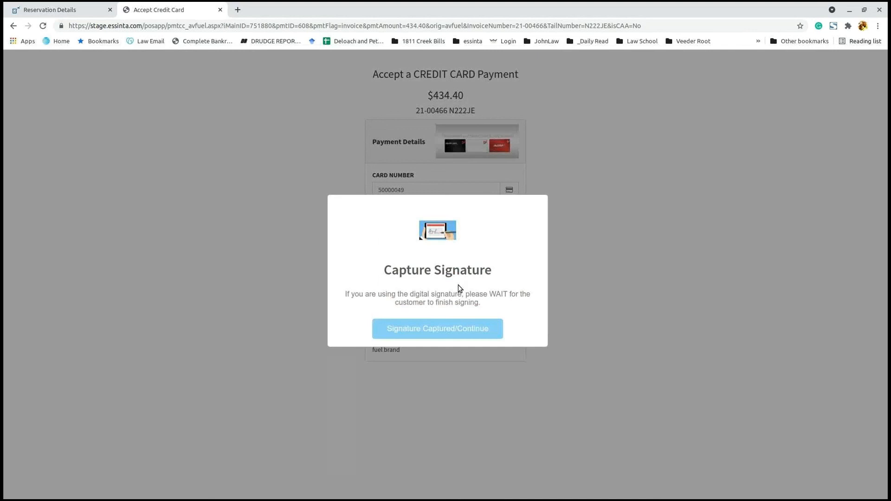
# Step: Confirm the signature was captured, skip printing, and check today's sales tickets list
pyautogui.click(453, 334)
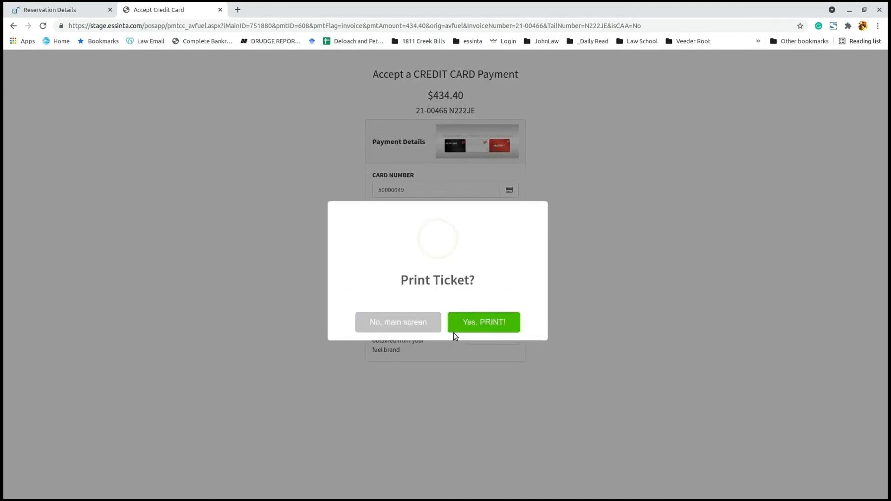
pyautogui.click(415, 324)
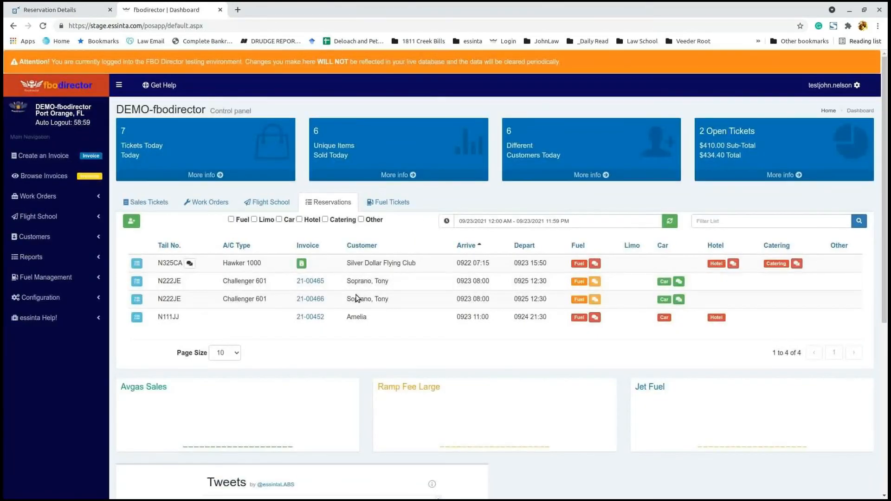
pyautogui.click(162, 204)
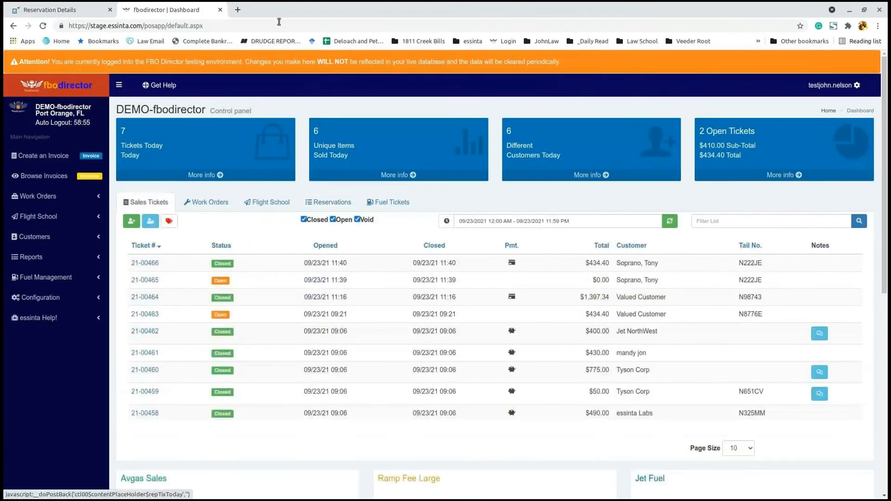
pyautogui.click(49, 13)
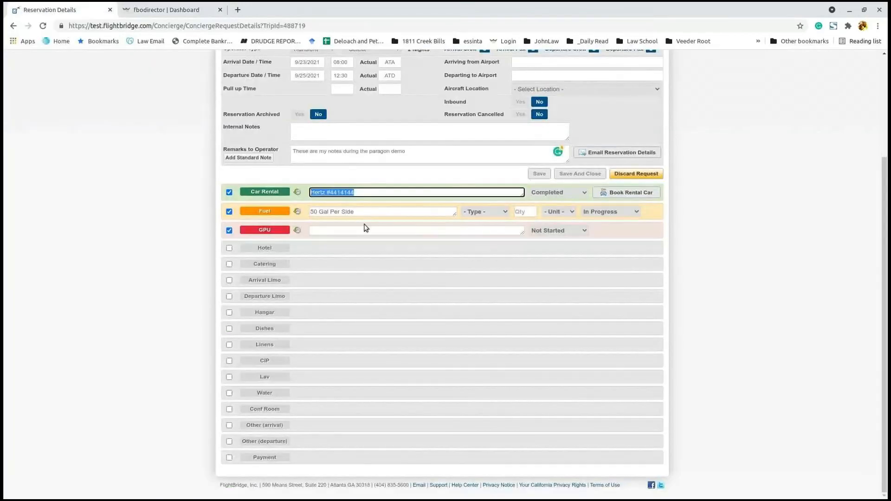
# Step: Open N222JE's Payment entry on the schedule and select the receipt PDF link in its notes
pyautogui.scroll(5, 157, 135)
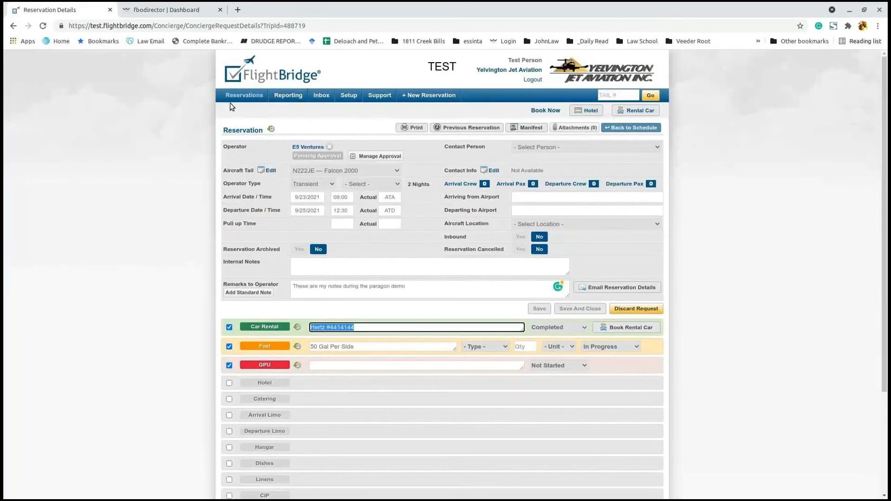
pyautogui.click(234, 110)
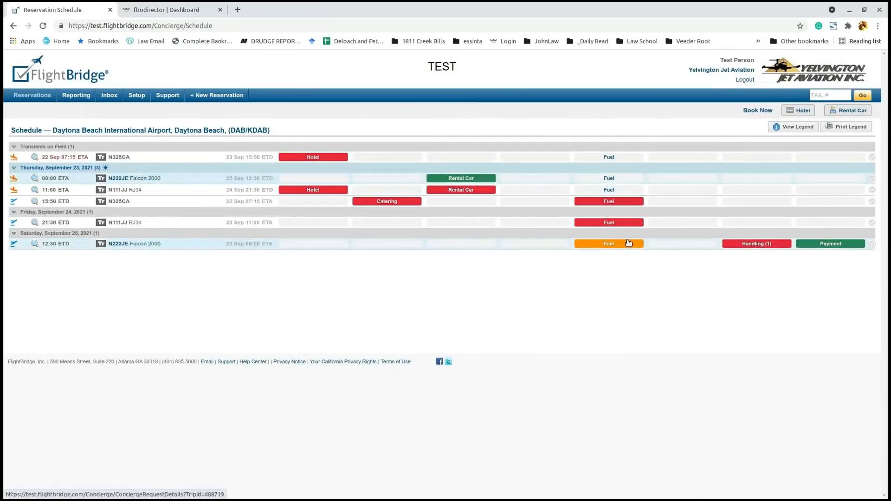
pyautogui.click(825, 244)
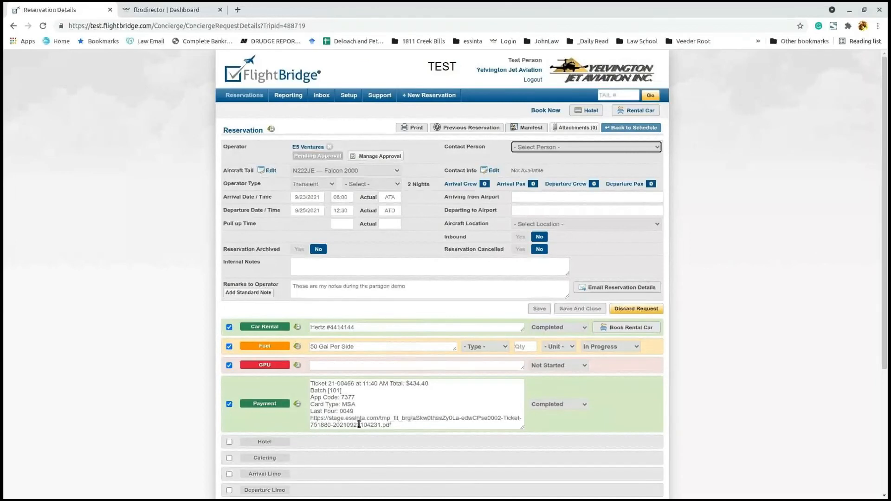
pyautogui.moveTo(310, 420); pyautogui.dragTo(399, 428)
pyautogui.hotkey('ctrl', 'c')
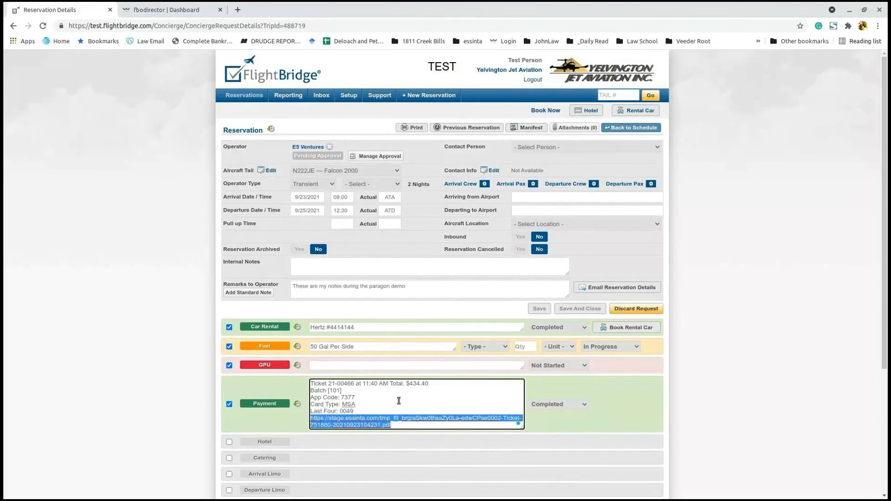
# Step: Load the Sales Ticket 21-00466 receipt PDF from the copied link in a new tab
pyautogui.click(238, 10)
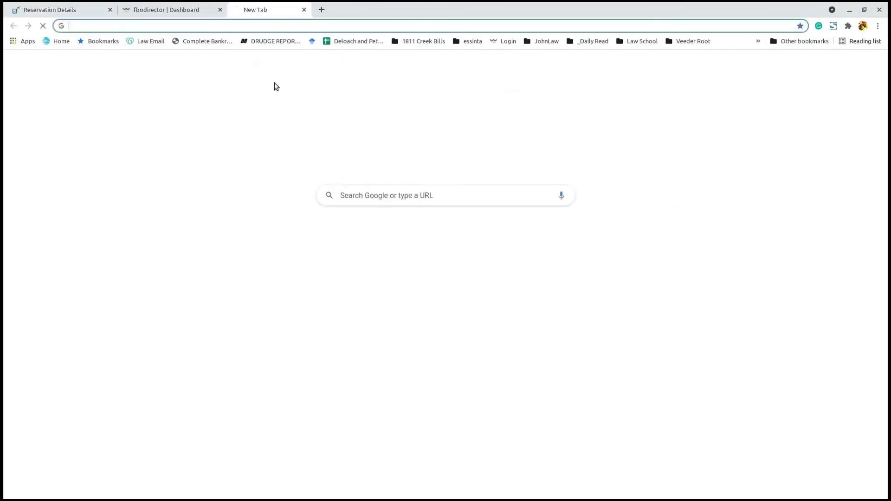
pyautogui.hotkey('ctrl', 'v')
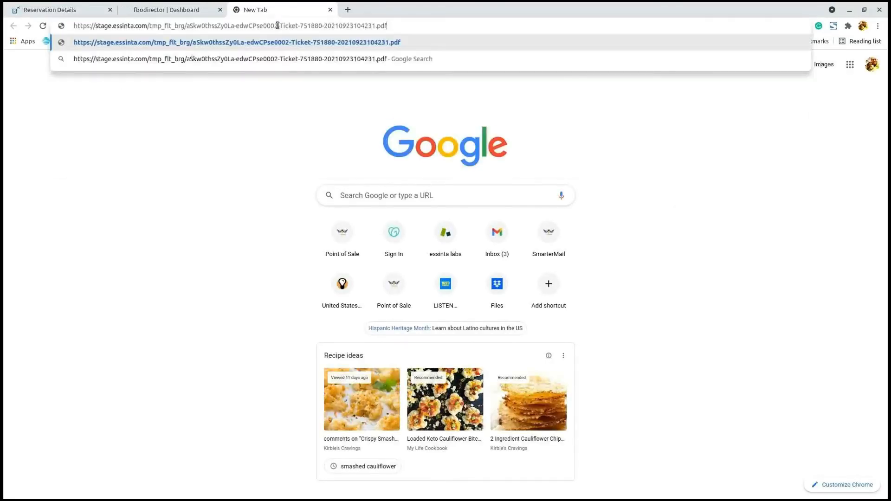
pyautogui.press('Return')
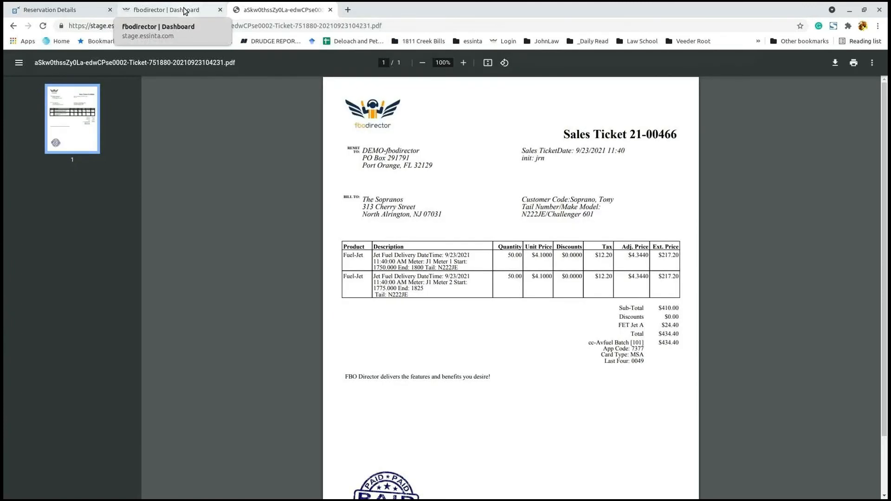
# Step: Highlight the full payment notes in FlightBridge, then close the receipt PDF tab
pyautogui.click(78, 10)
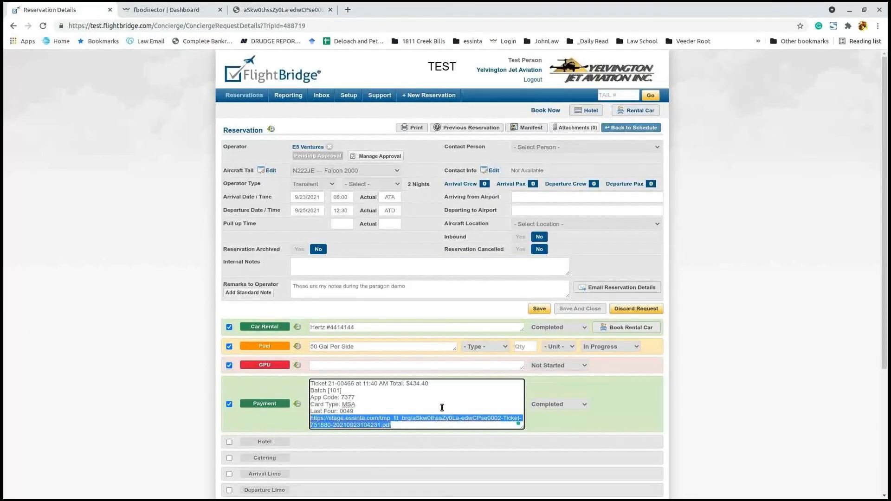
pyautogui.click(380, 406)
pyautogui.moveTo(422, 425); pyautogui.dragTo(308, 360)
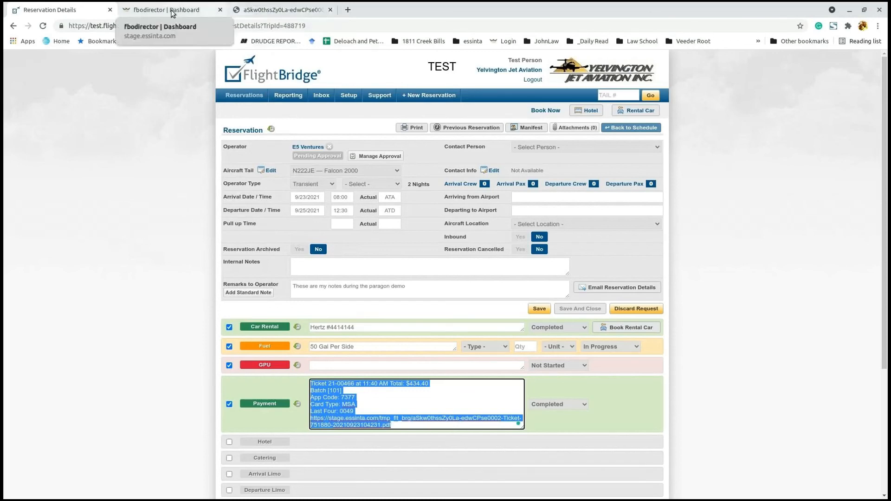
pyautogui.click(267, 10)
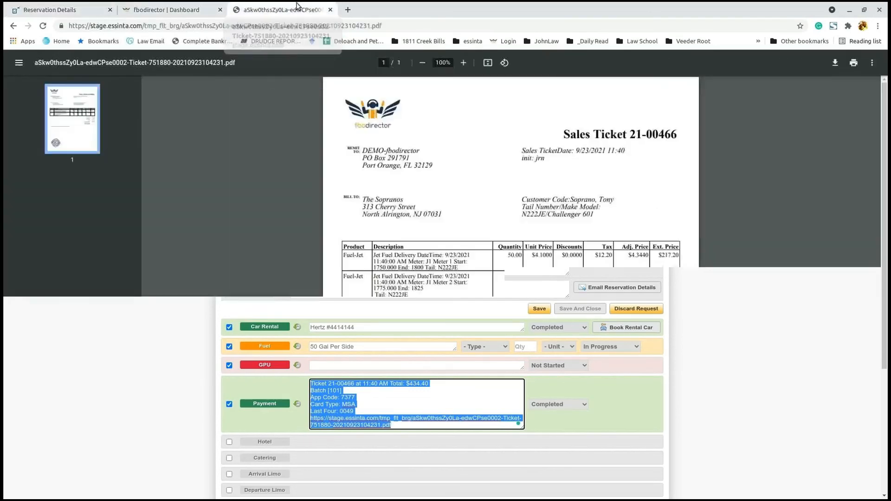
pyautogui.click(331, 9)
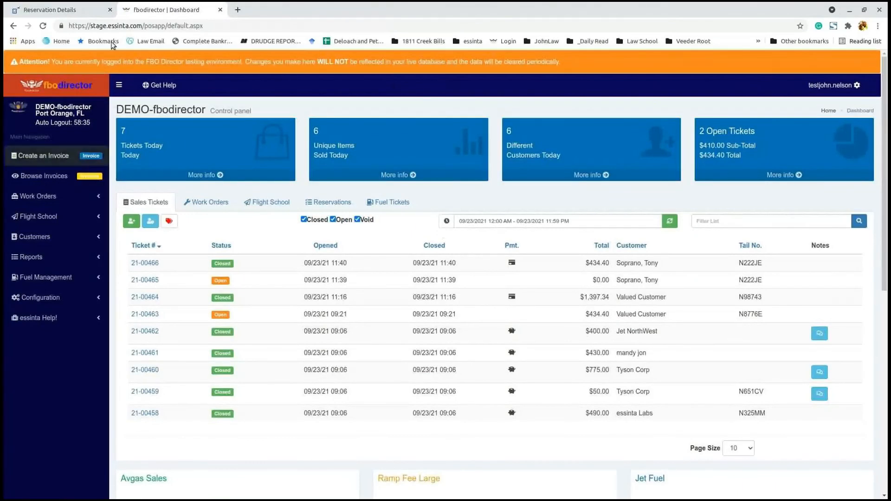
# Step: Review Aircraft Types and the seven Make and Model Fee Schedules, then start a blank invoice
pyautogui.click(56, 237)
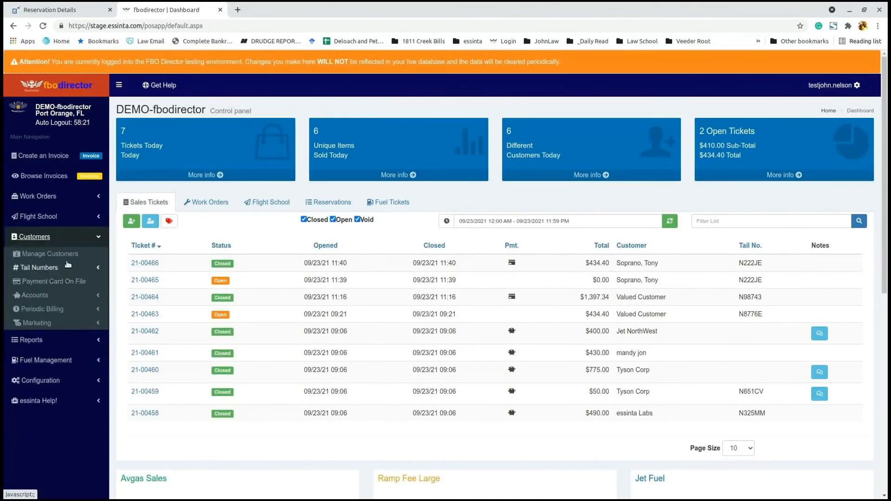
pyautogui.click(68, 269)
pyautogui.click(71, 310)
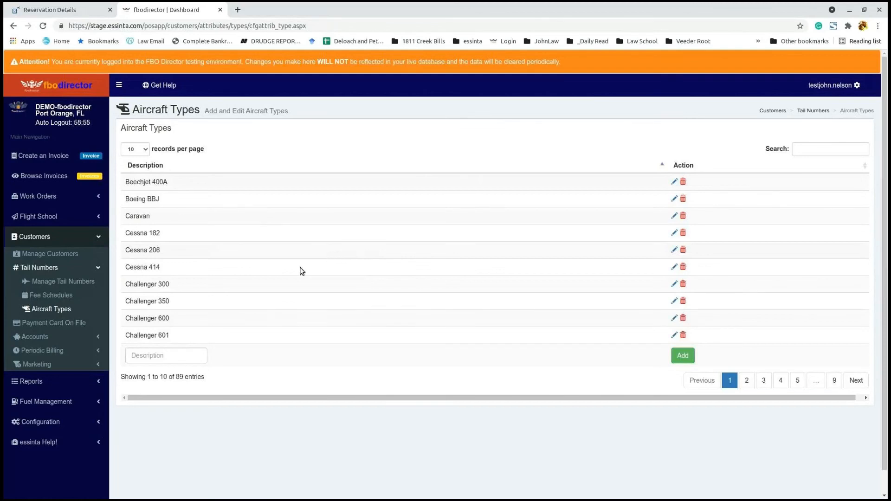
pyautogui.click(50, 297)
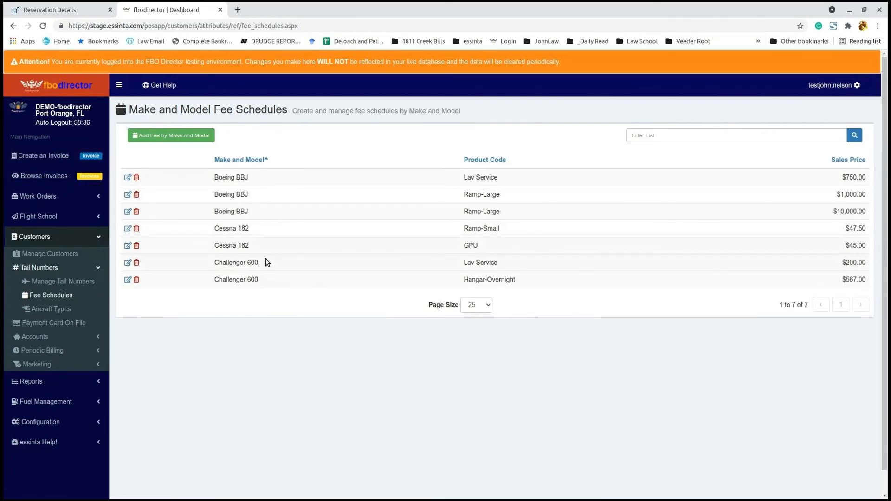
pyautogui.click(47, 155)
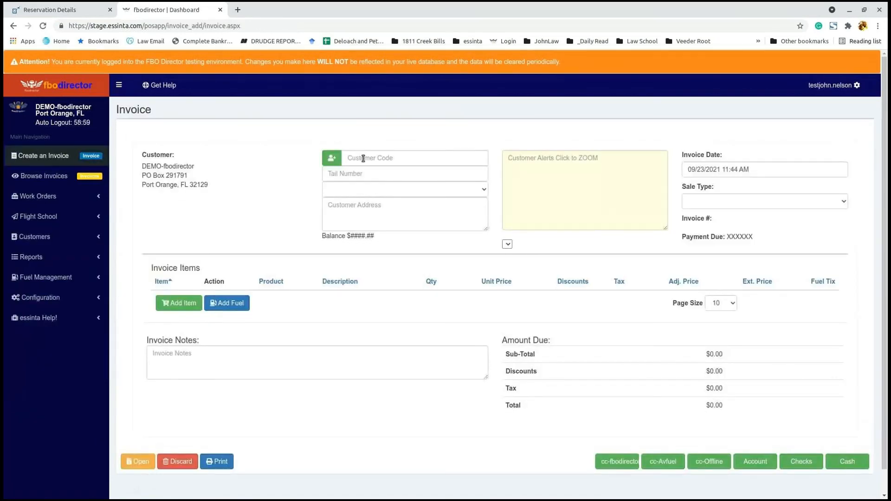
# Step: Bill the invoice to Valued Customer and add a Hangar-Overnight item
pyautogui.click(344, 158)
pyautogui.write('val')
pyautogui.click(367, 171)
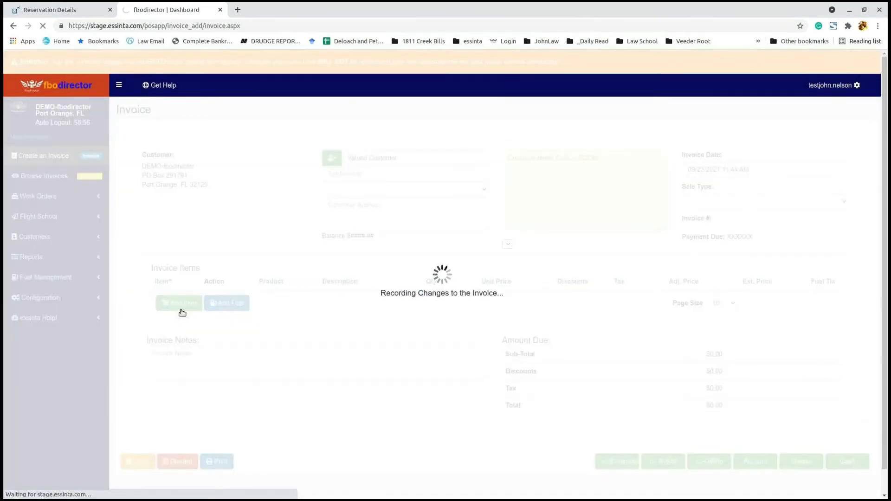
pyautogui.click(195, 301)
pyautogui.click(438, 207)
pyautogui.write('h')
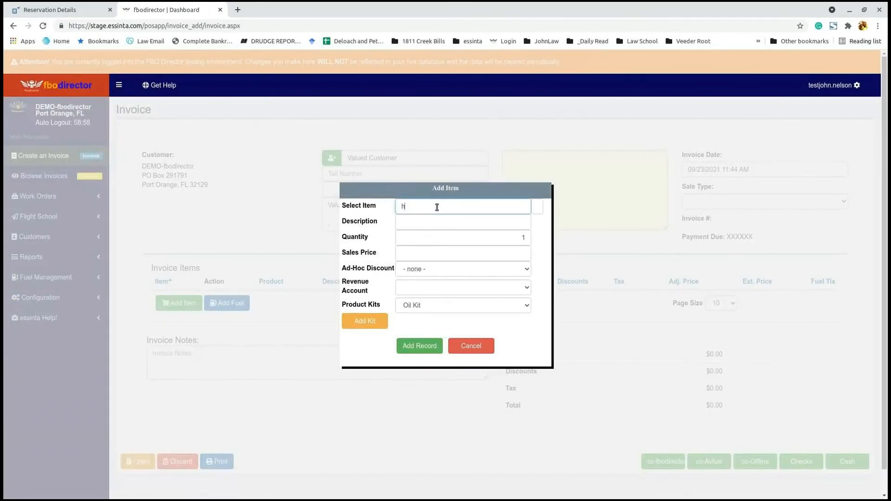
pyautogui.write('angar-Overnight')
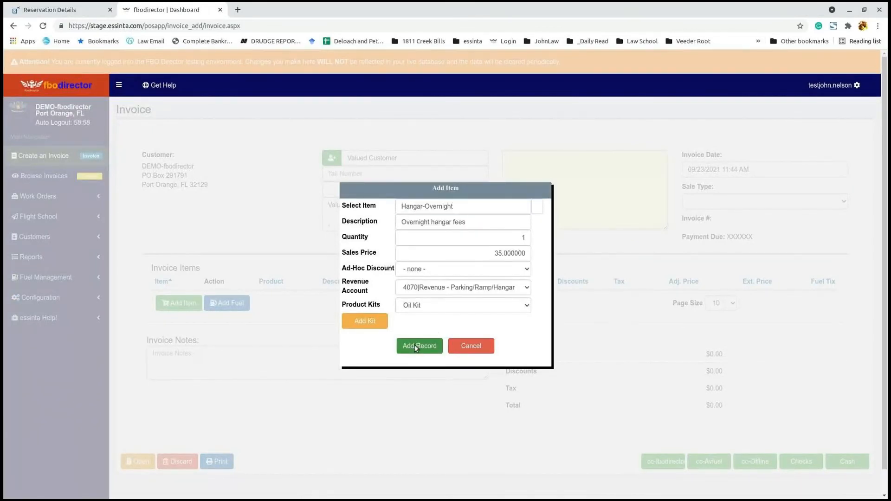
pyautogui.click(416, 349)
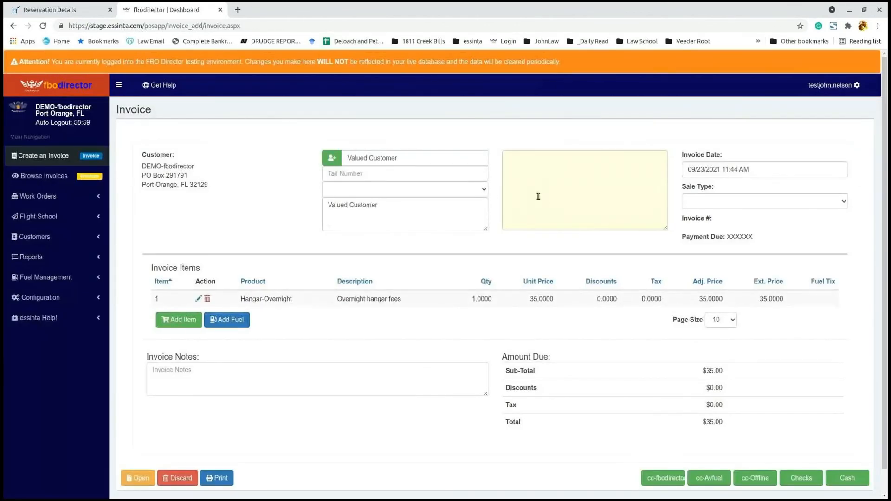
# Step: Set the invoice's aircraft type to Challenger 600
pyautogui.click(484, 188)
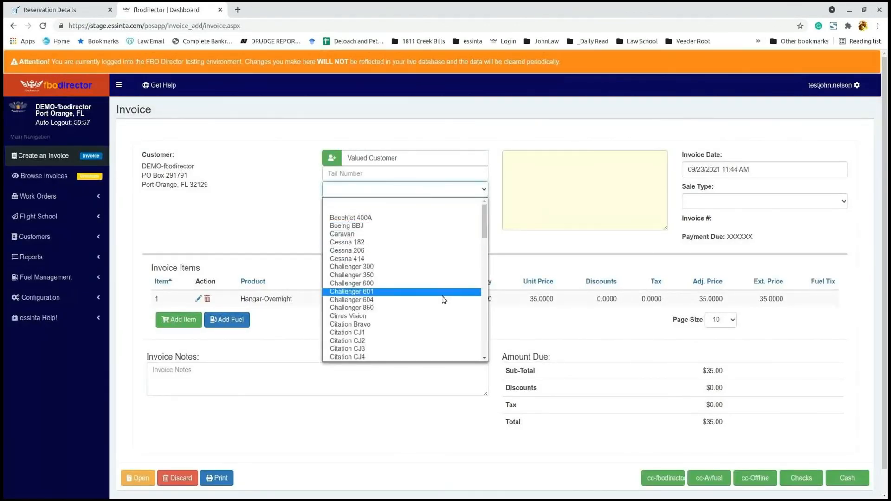
pyautogui.click(446, 283)
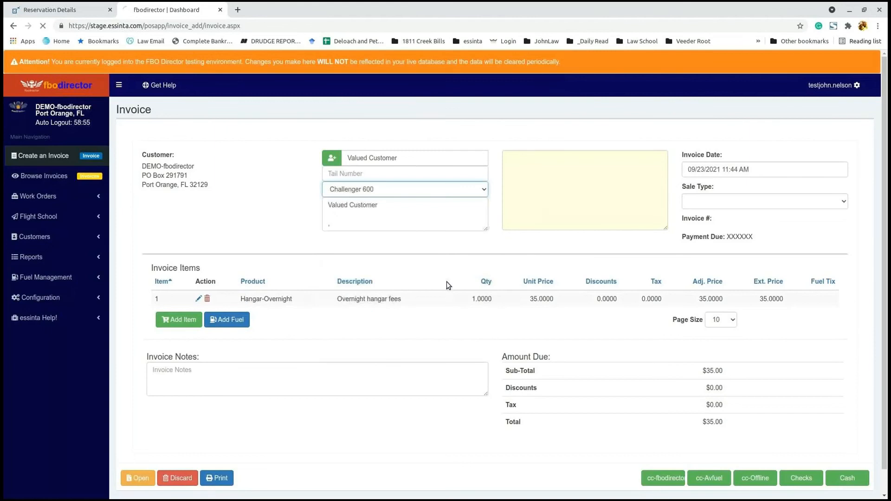
pyautogui.click(410, 175)
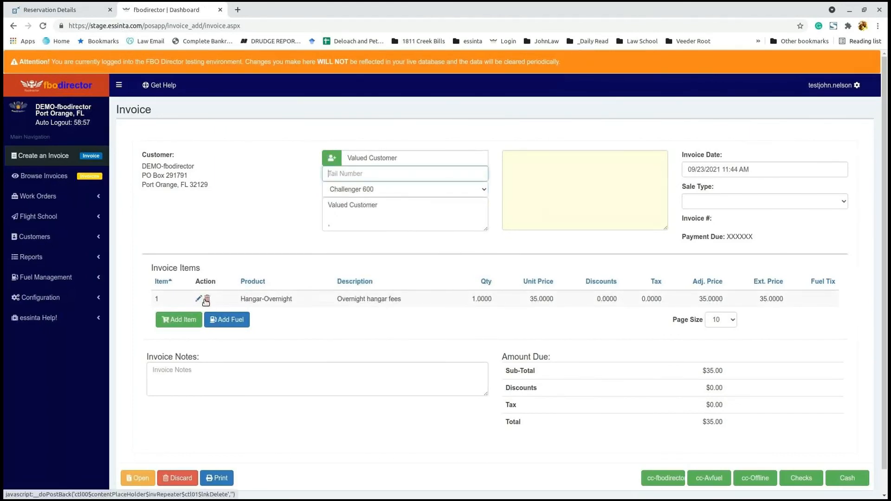
pyautogui.click(484, 190)
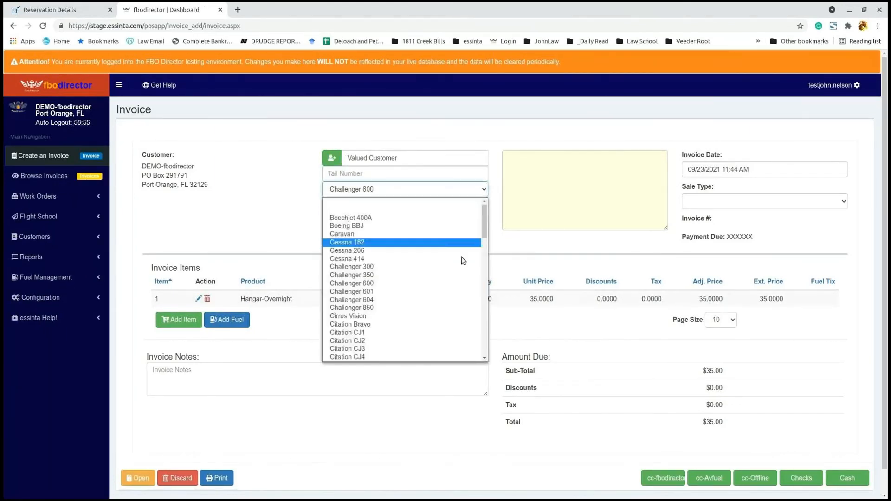
pyautogui.click(292, 203)
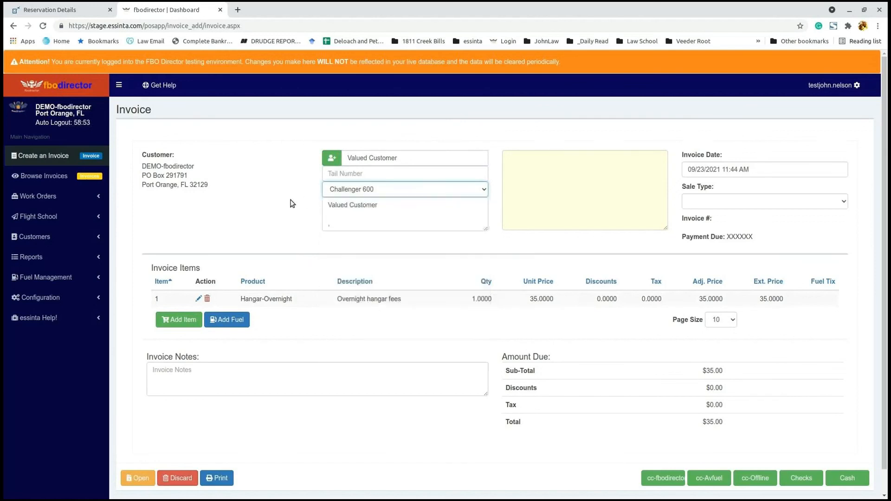
# Step: Replace the Hangar-Overnight line with a fresh one, leaving a single $35.00 item
pyautogui.click(207, 299)
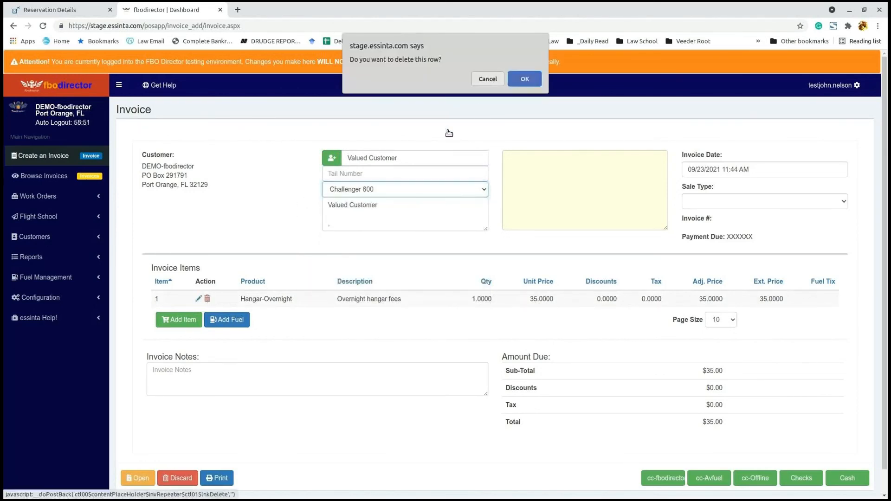
pyautogui.click(521, 79)
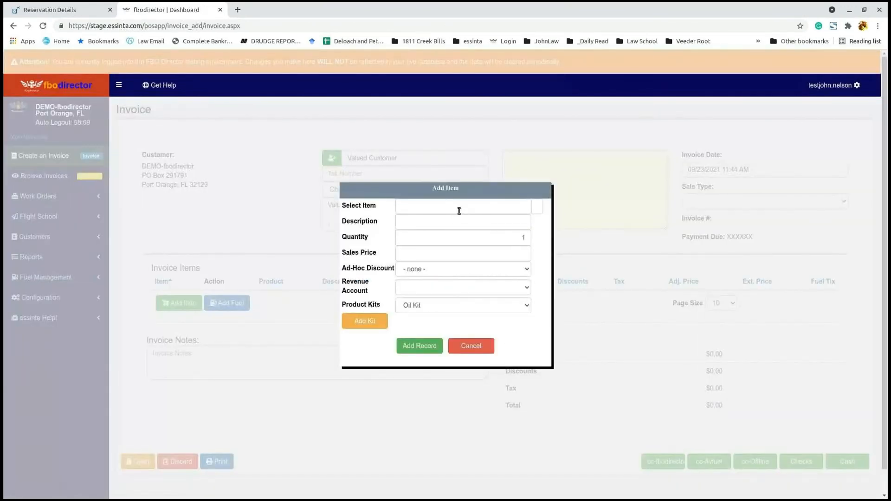
pyautogui.click(452, 213)
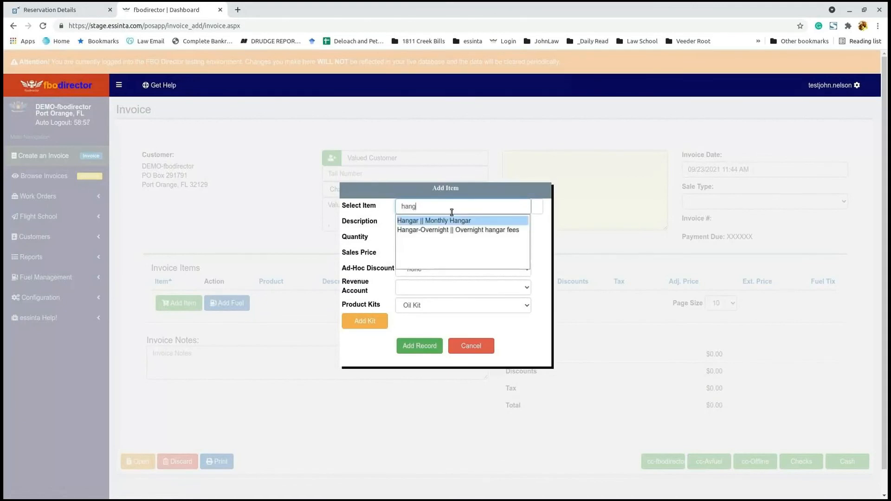
pyautogui.click(504, 230)
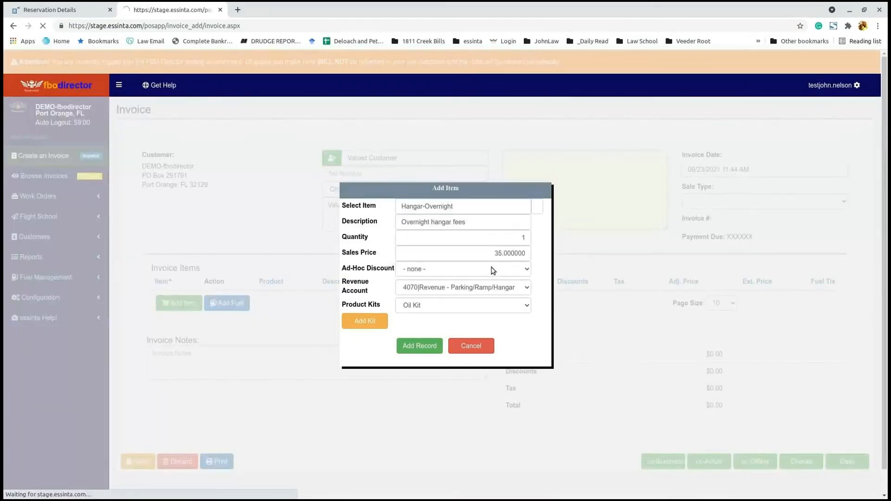
pyautogui.click(424, 346)
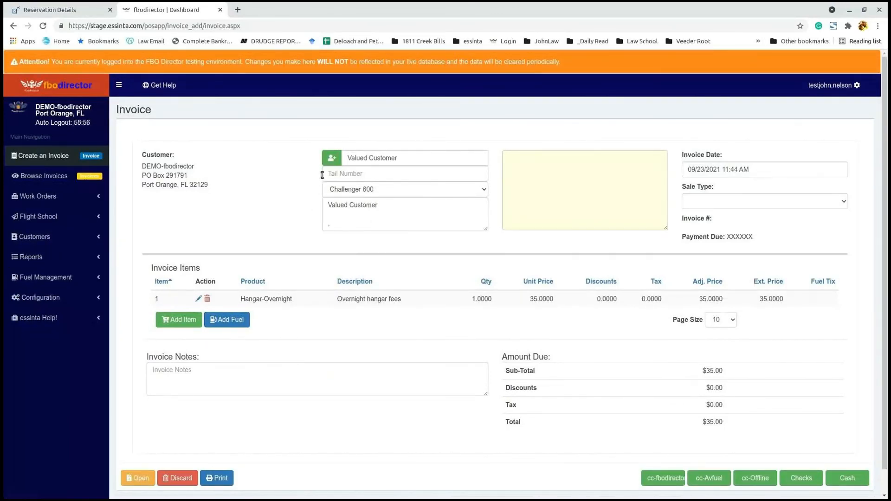
pyautogui.click(360, 175)
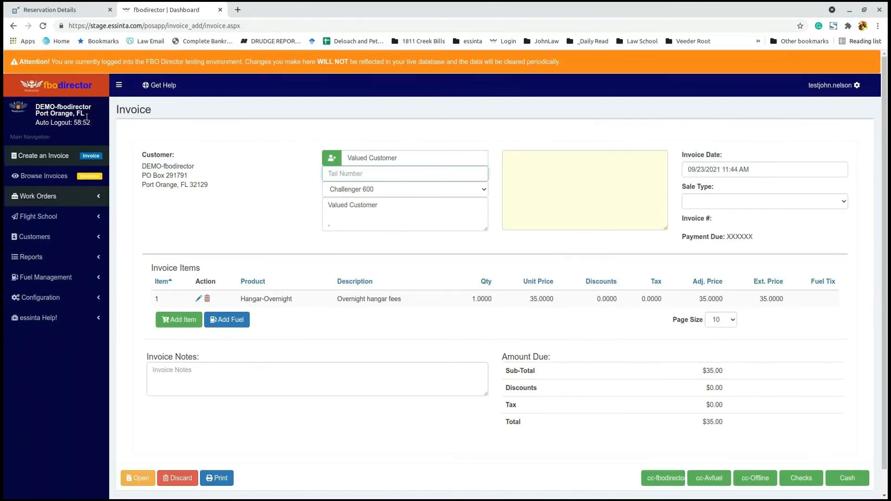
pyautogui.click(81, 87)
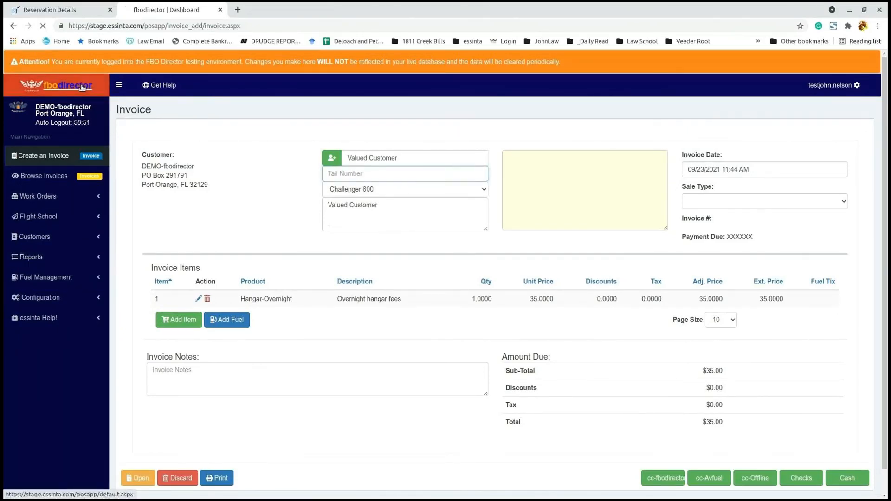
# Step: Show the Manage Tail Numbers list of 42 customer aircraft and check its Product Code choices
pyautogui.click(45, 238)
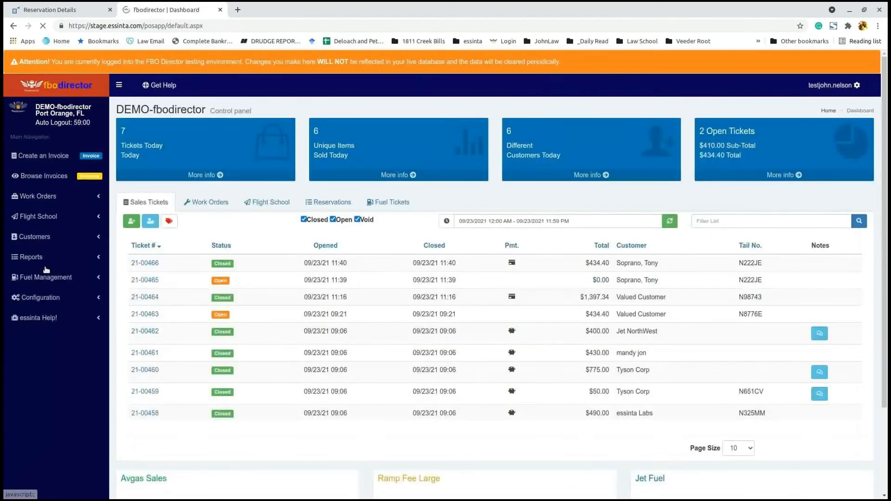
pyautogui.click(48, 236)
pyautogui.click(49, 269)
pyautogui.click(51, 281)
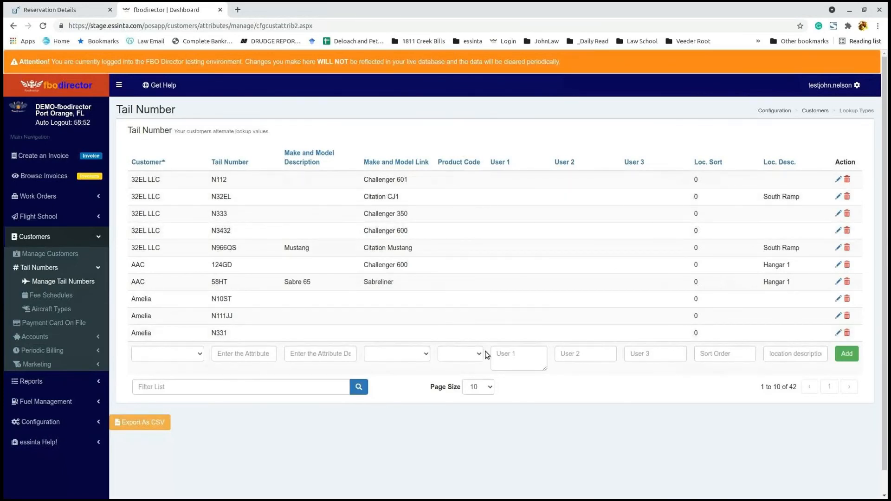
pyautogui.click(480, 357)
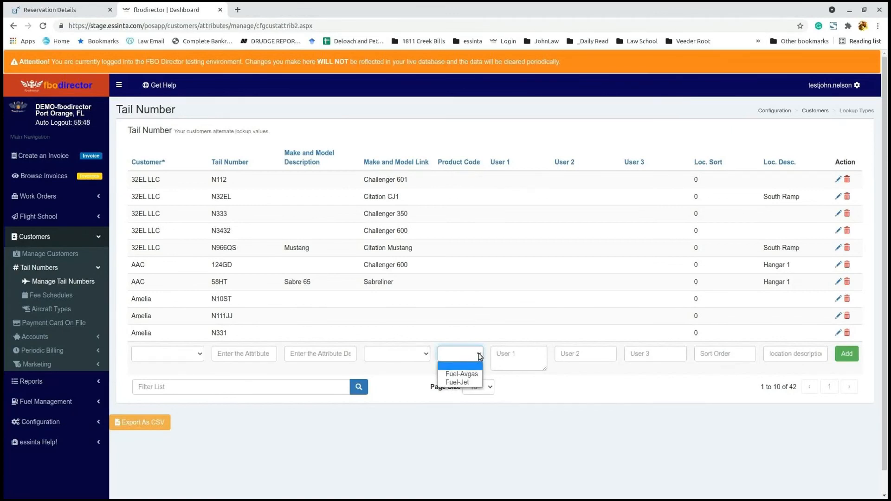
pyautogui.click(335, 439)
pyautogui.click(22, 364)
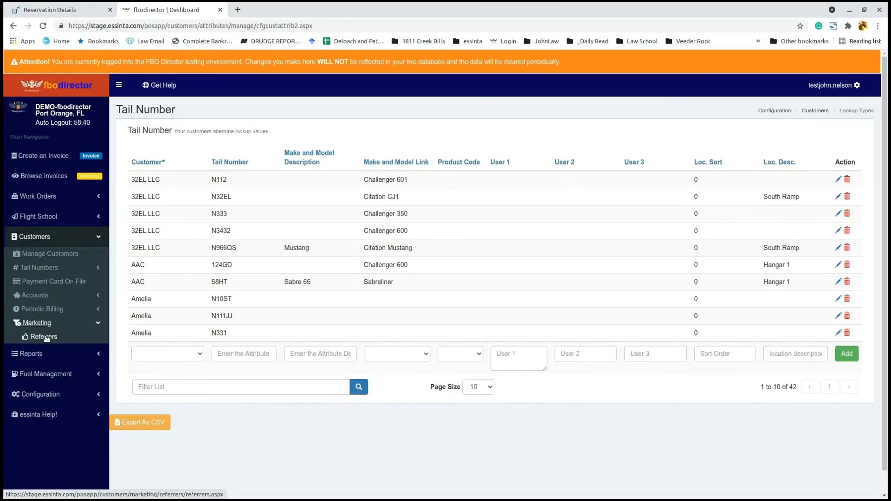
# Step: Add Facebook as a new referrer
pyautogui.click(53, 339)
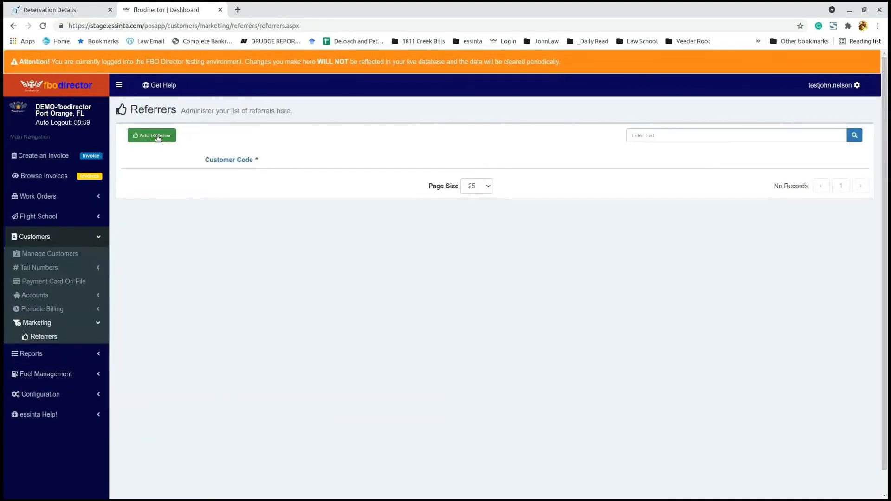
pyautogui.click(152, 135)
pyautogui.click(388, 128)
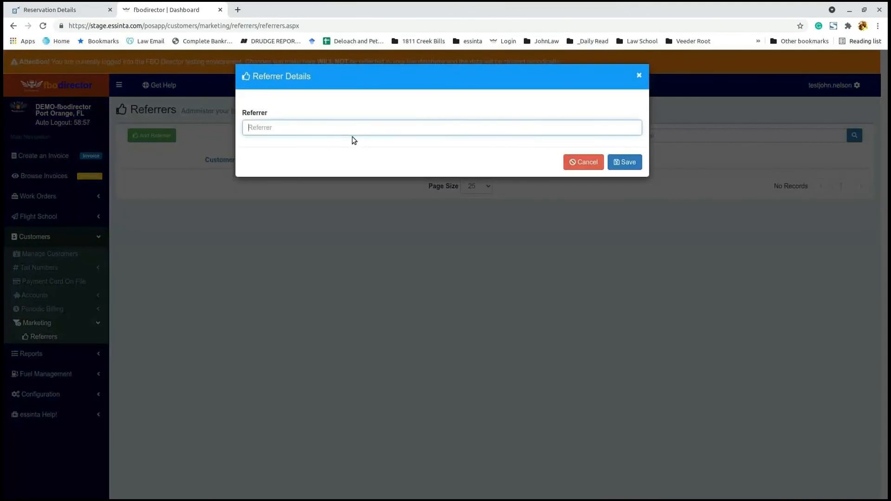
pyautogui.write('Fc')
pyautogui.press('BackSpace')
pyautogui.press('BackSpace')
pyautogui.write('F')
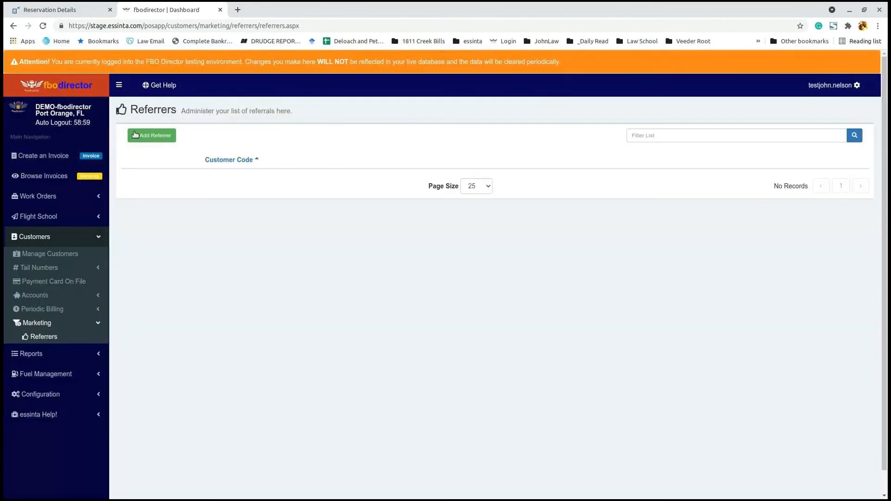
pyautogui.click(152, 136)
pyautogui.click(348, 126)
pyautogui.write('Facebook')
pyautogui.click(625, 162)
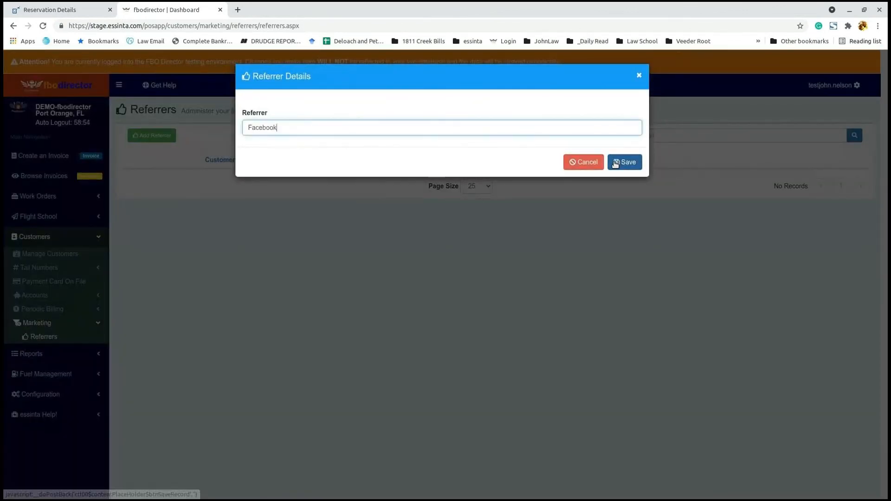
# Step: Add NBAA Coupon as another referrer
pyautogui.click(170, 141)
pyautogui.click(270, 129)
pyautogui.write('NBAA Coupon')
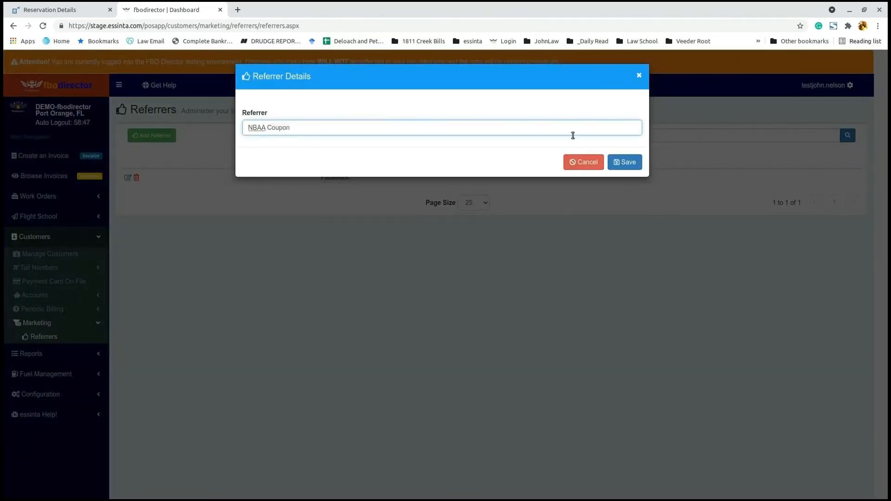
pyautogui.click(625, 162)
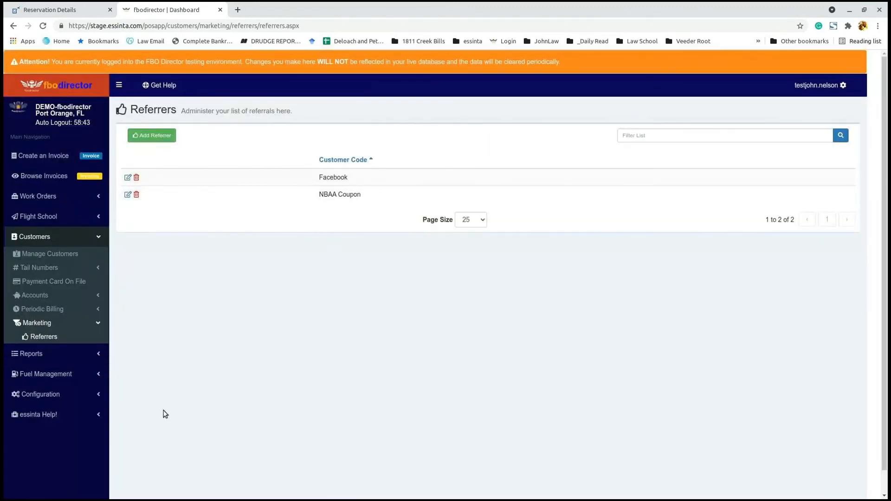
pyautogui.click(56, 353)
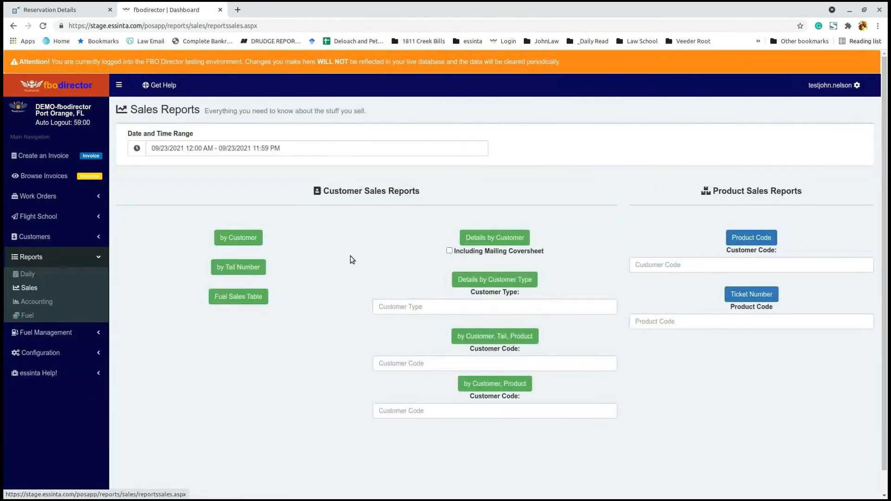
# Step: Run the Fuel Sales Table report with the date range set to This Month
pyautogui.click(214, 150)
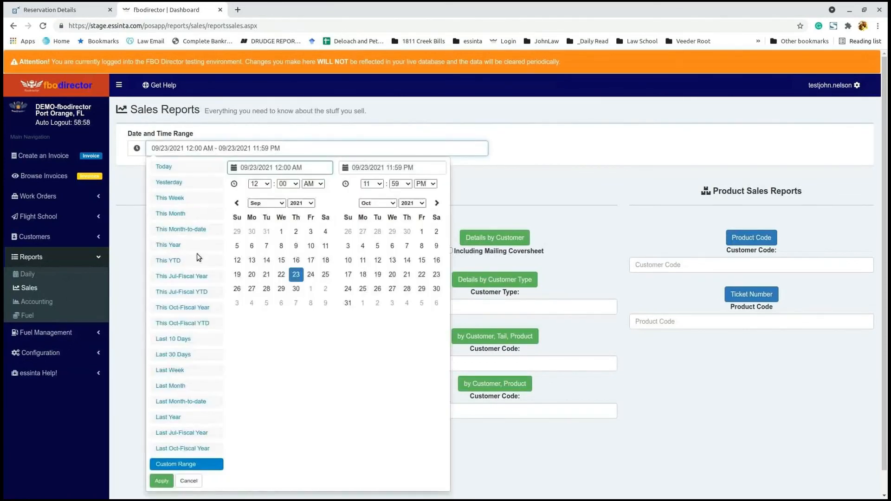
pyautogui.click(181, 215)
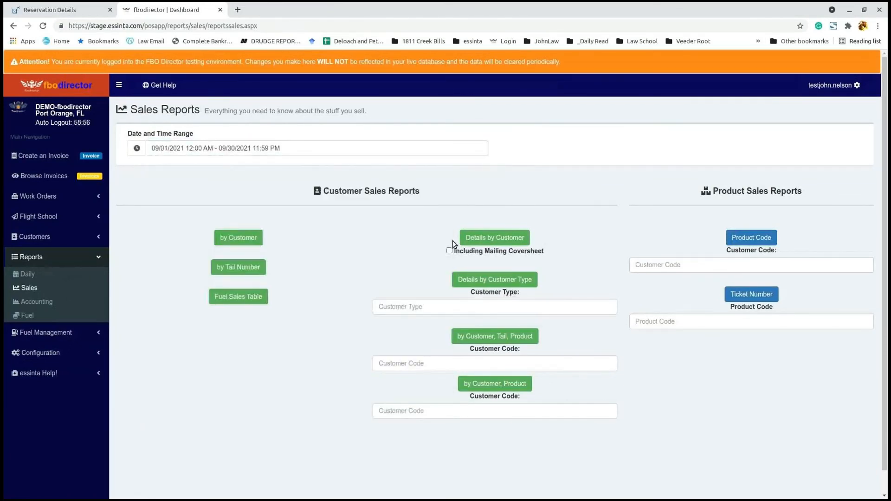
pyautogui.click(247, 305)
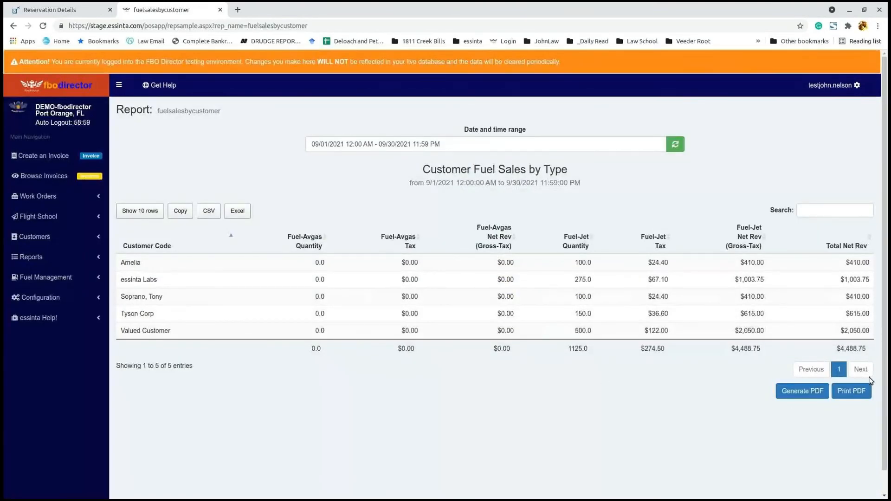
# Step: Generate the report's PDF, zoom in to review it, then return to Sales Reports
pyautogui.click(852, 391)
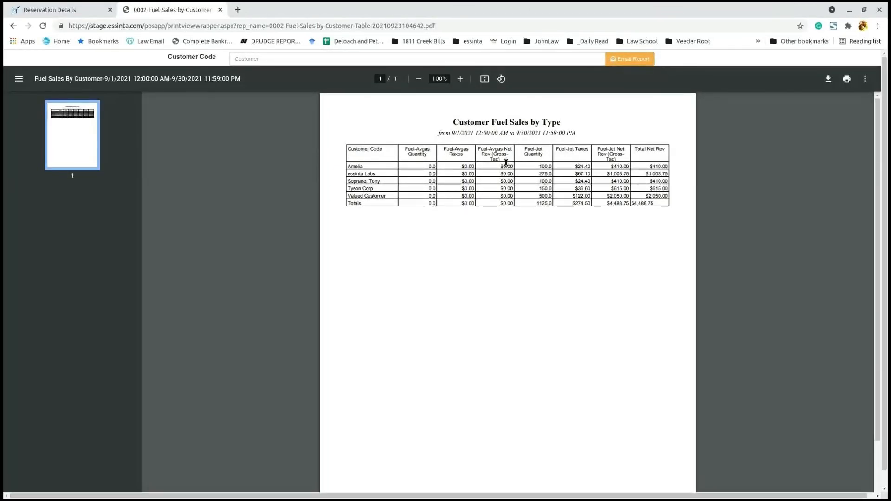
pyautogui.moveTo(442, 157); pyautogui.dragTo(648, 167)
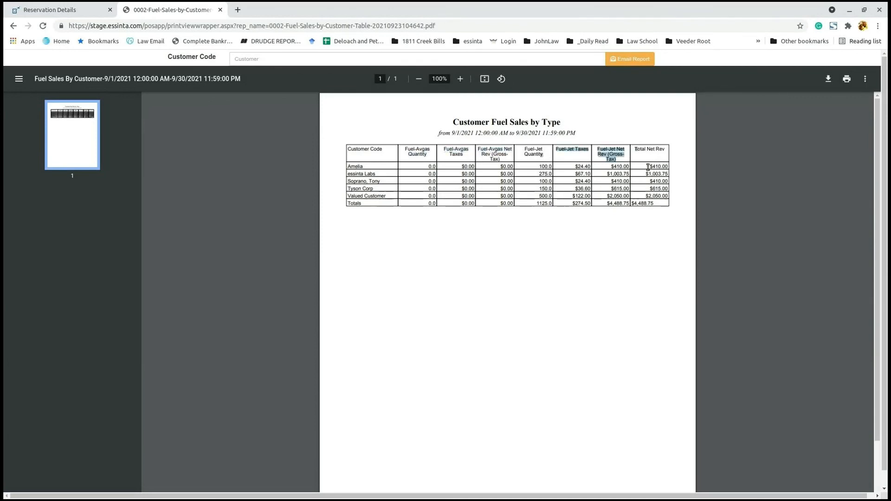
pyautogui.click(465, 79)
pyautogui.click(465, 79)
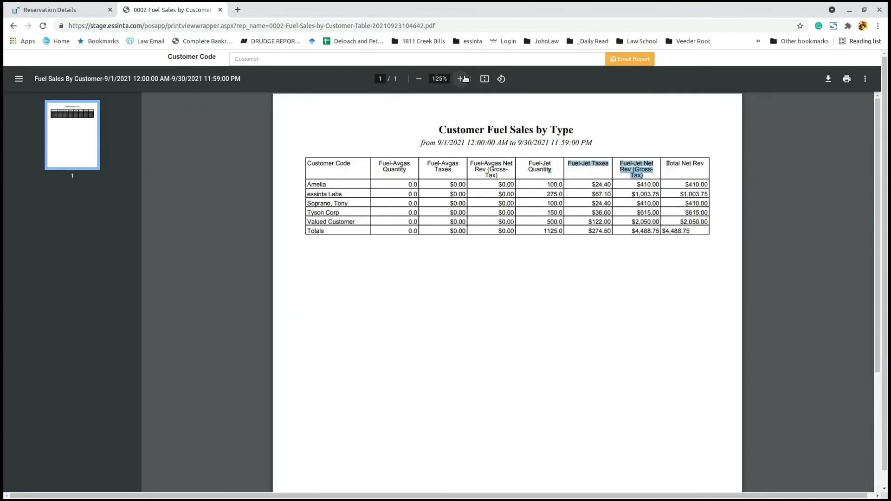
pyautogui.click(465, 79)
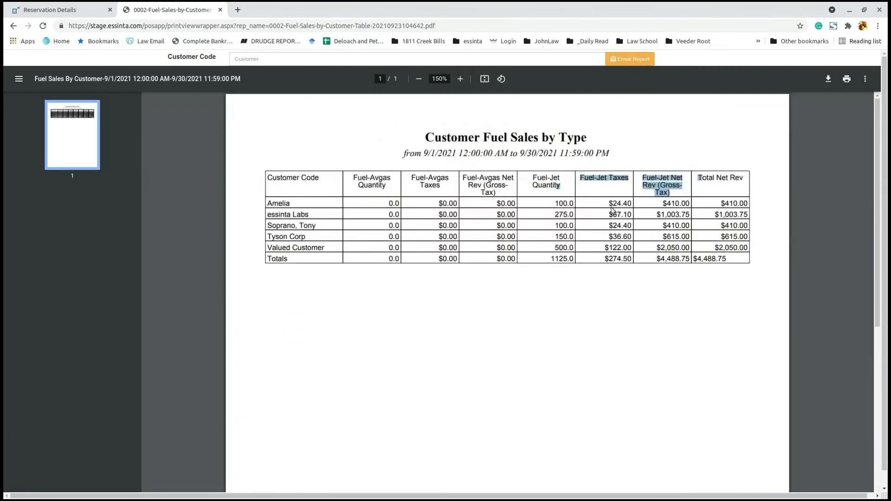
pyautogui.click(514, 206)
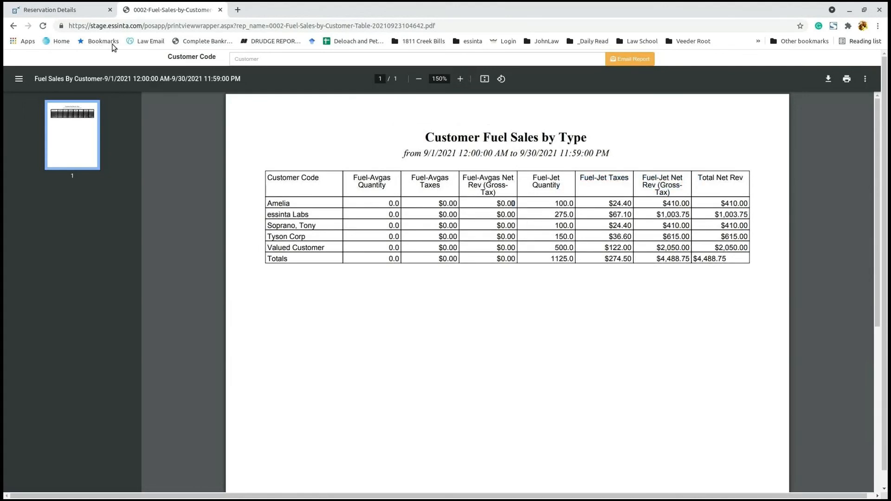
pyautogui.click(13, 26)
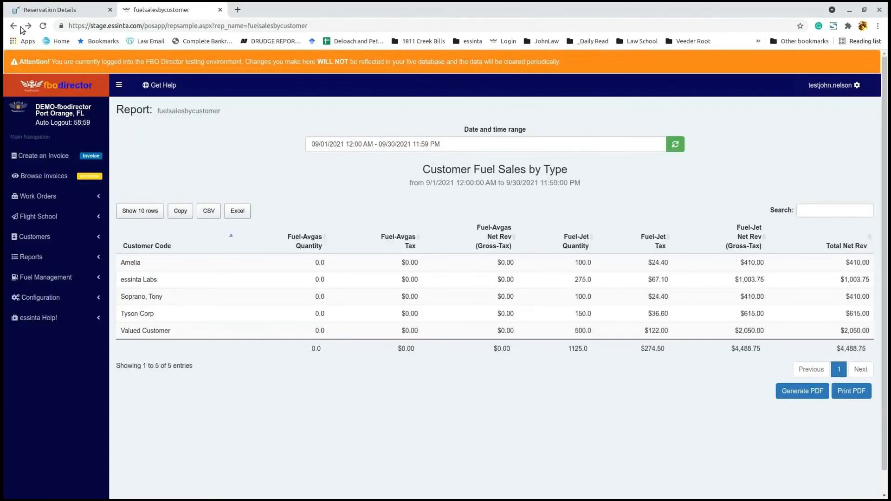
pyautogui.click(13, 26)
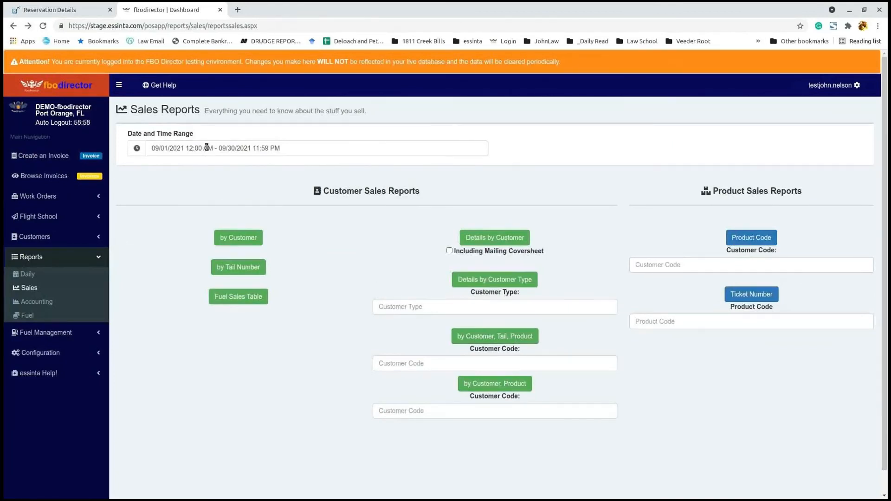
# Step: Run the sales report by Customer, Tail, Product for This YTD
pyautogui.click(207, 148)
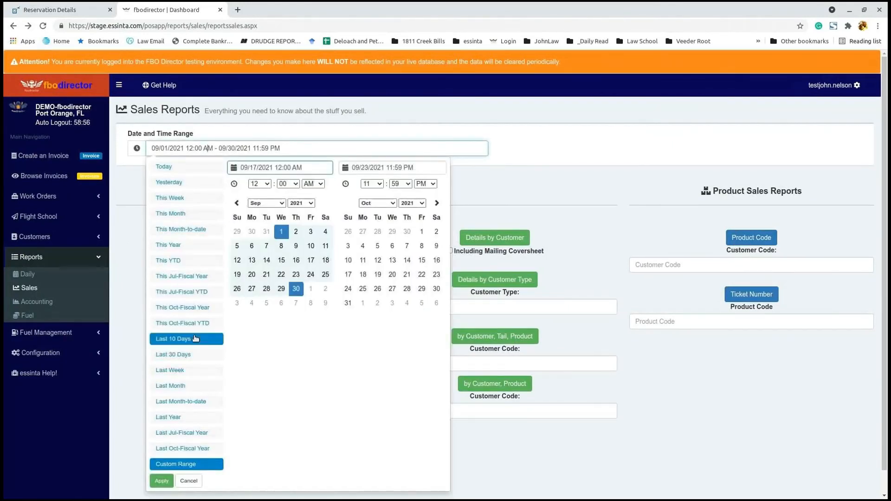
pyautogui.click(183, 262)
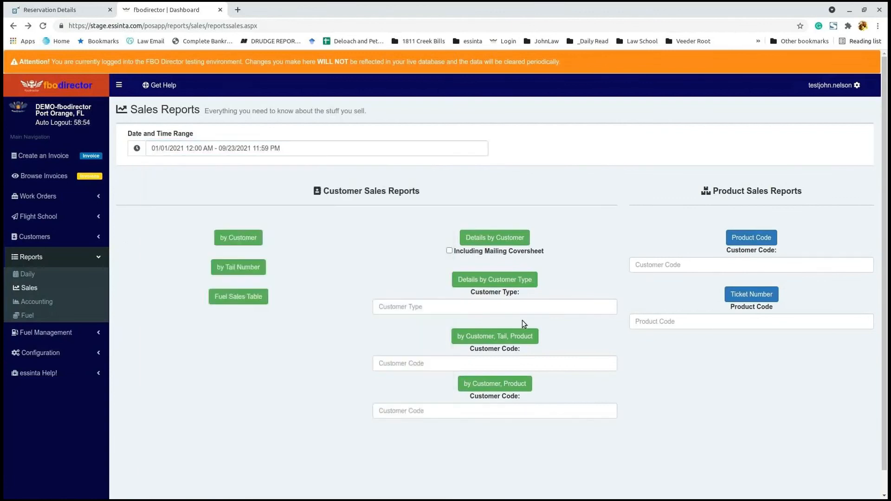
pyautogui.click(499, 338)
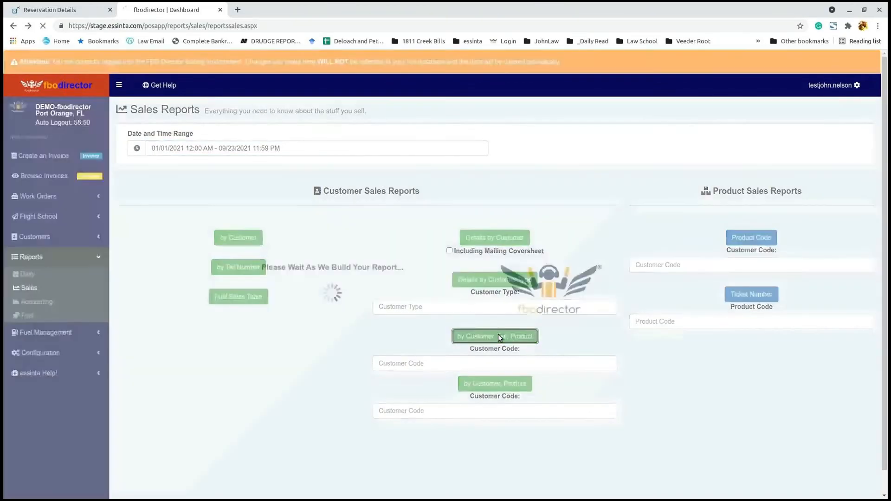
pyautogui.scroll(-10, 815, 403)
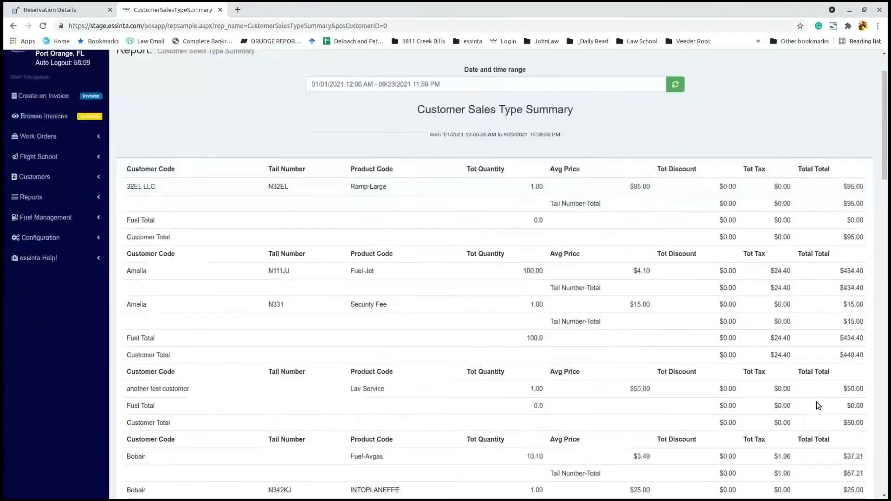
pyautogui.scroll(-10, 831, 394)
# Step: Review the five-page Customer Sales Type Summary PDF, then go back to Sales Reports
pyautogui.click(851, 466)
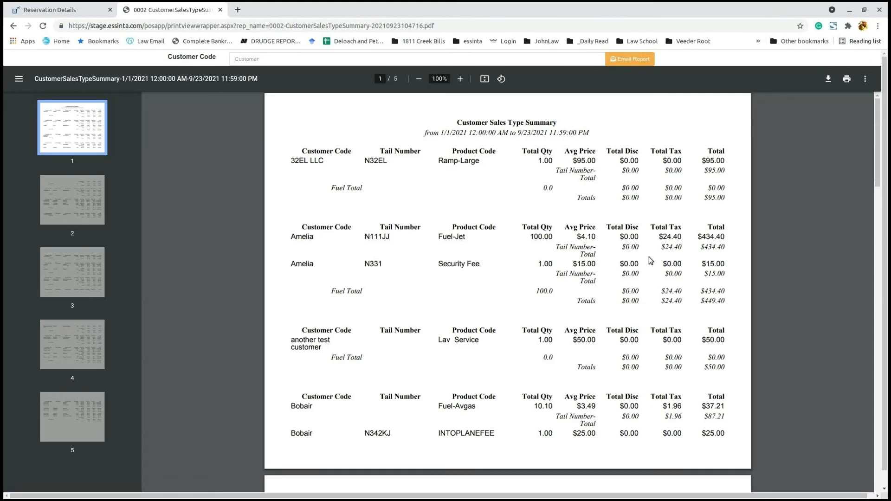
pyautogui.moveTo(332, 293); pyautogui.dragTo(411, 305)
pyautogui.scroll(-9, 449, 321)
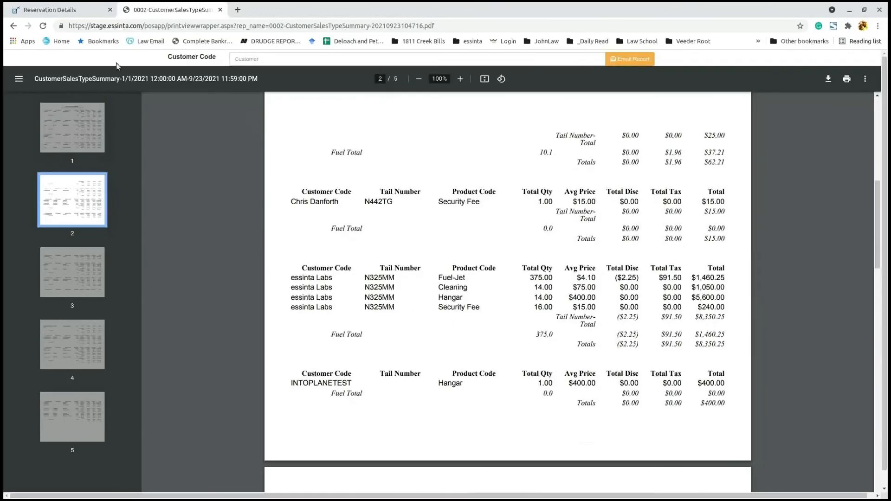
pyautogui.click(14, 27)
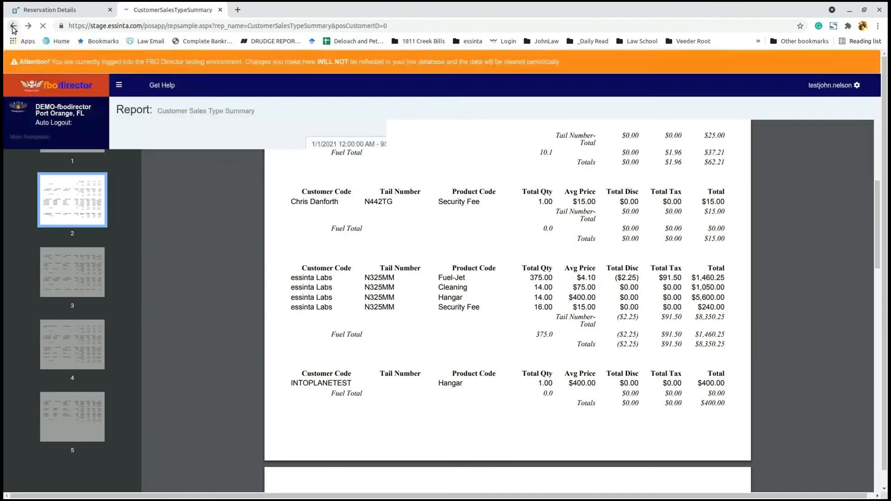
pyautogui.scroll(15, 294, 179)
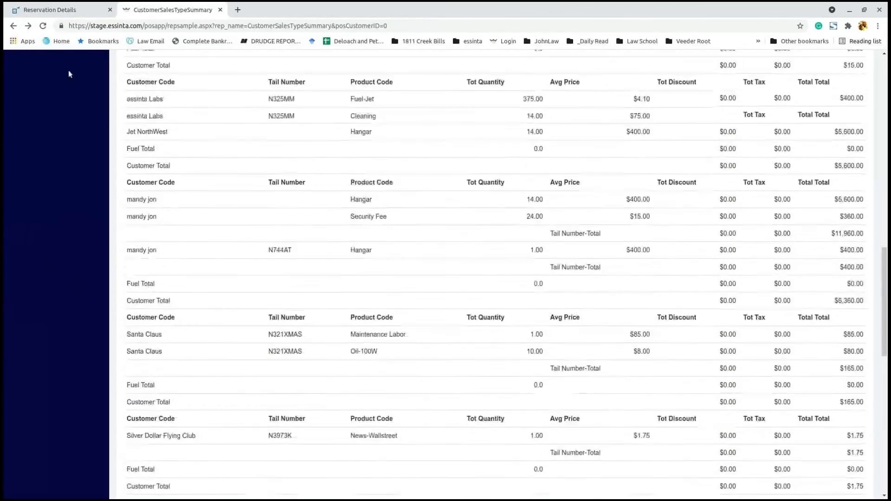
pyautogui.click(13, 27)
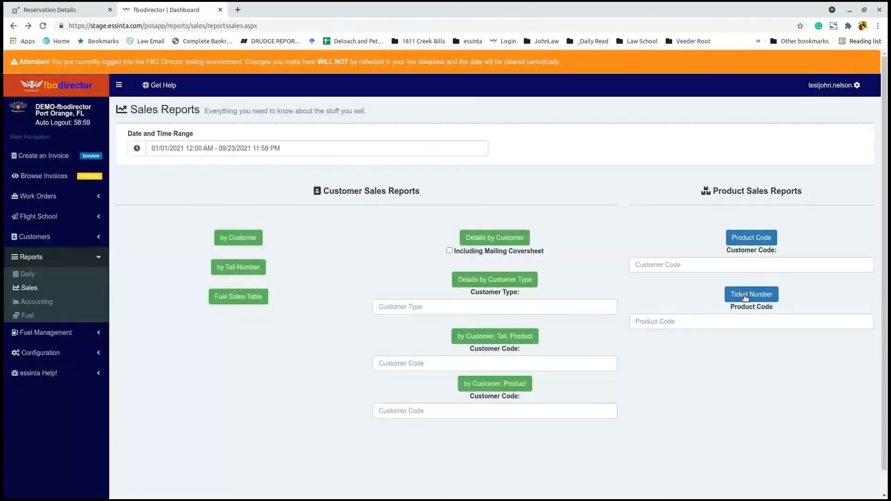
# Step: View the Customer Attribute Report by tail number, then return to Sales Reports via the dashboard
pyautogui.click(255, 268)
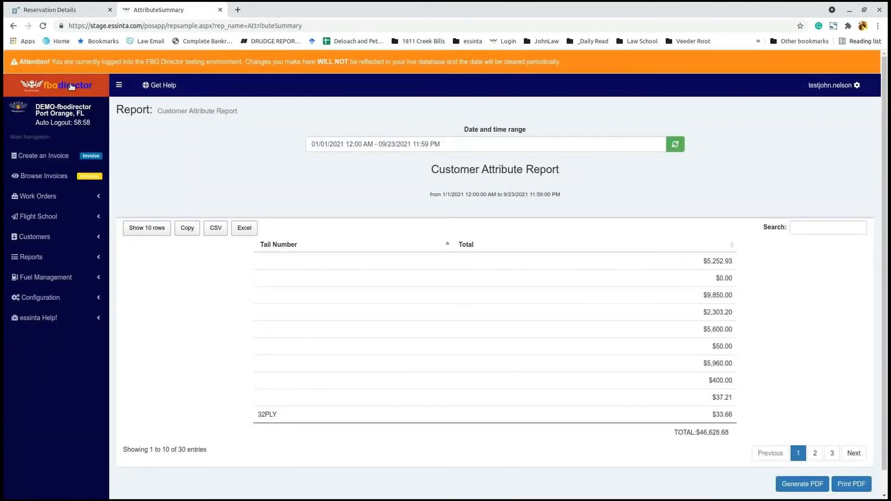
pyautogui.click(14, 26)
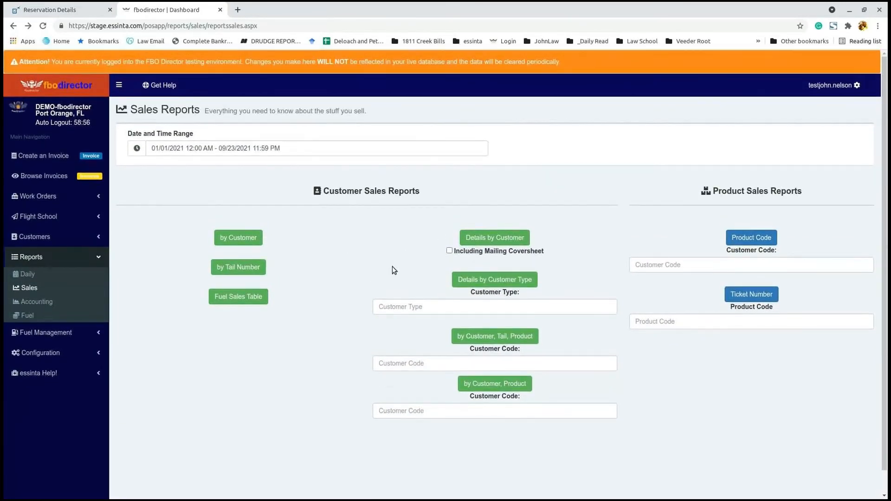
pyautogui.click(87, 82)
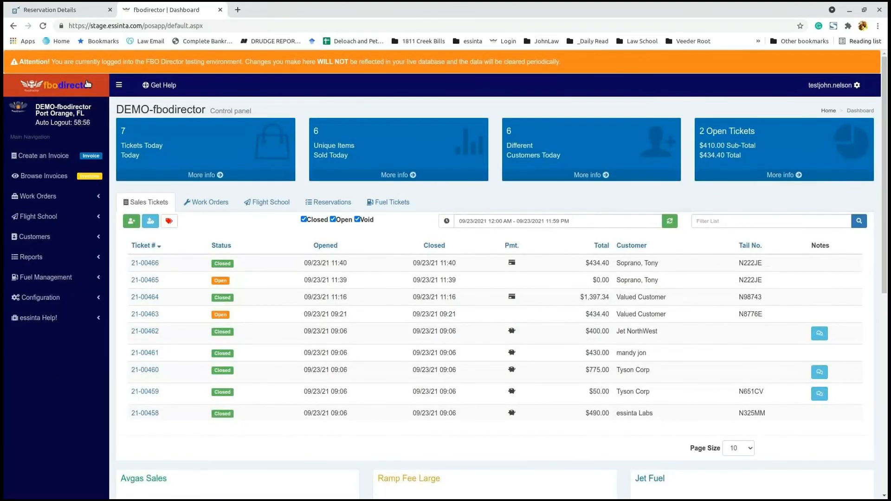
pyautogui.click(44, 262)
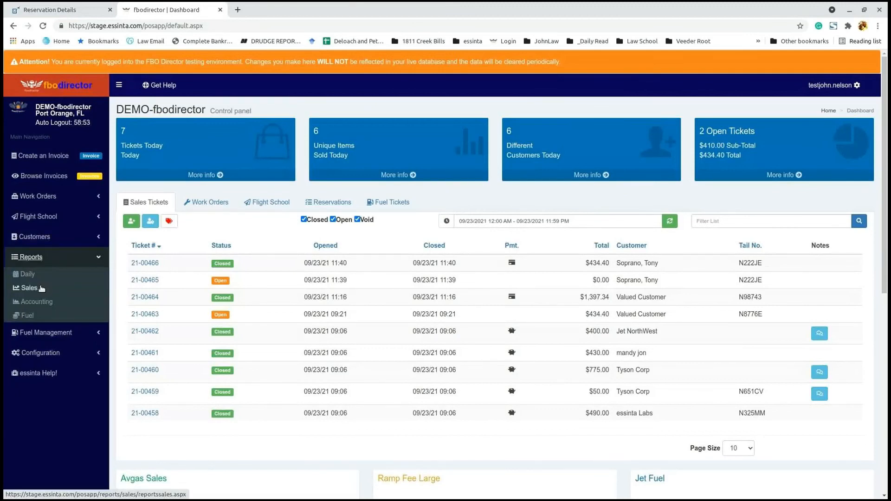
pyautogui.click(41, 288)
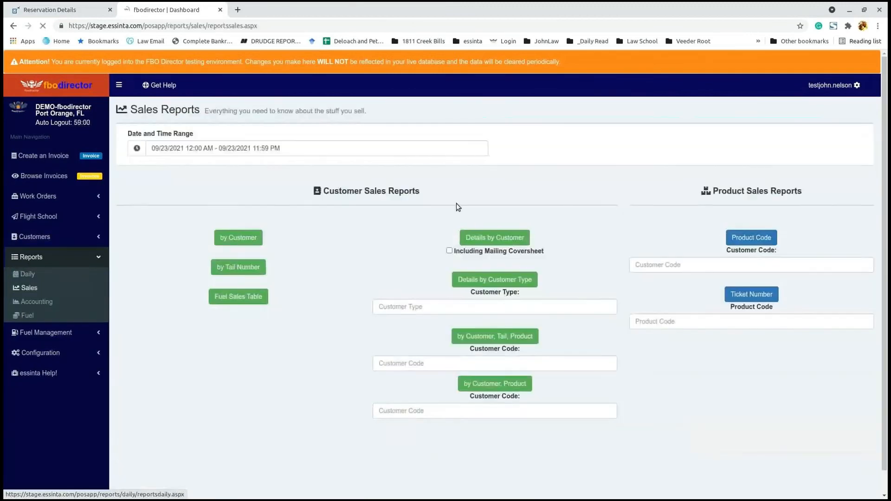
# Step: Run the This Month Fuel Sales Table report and start an Excel export, cancelling the save
pyautogui.click(229, 148)
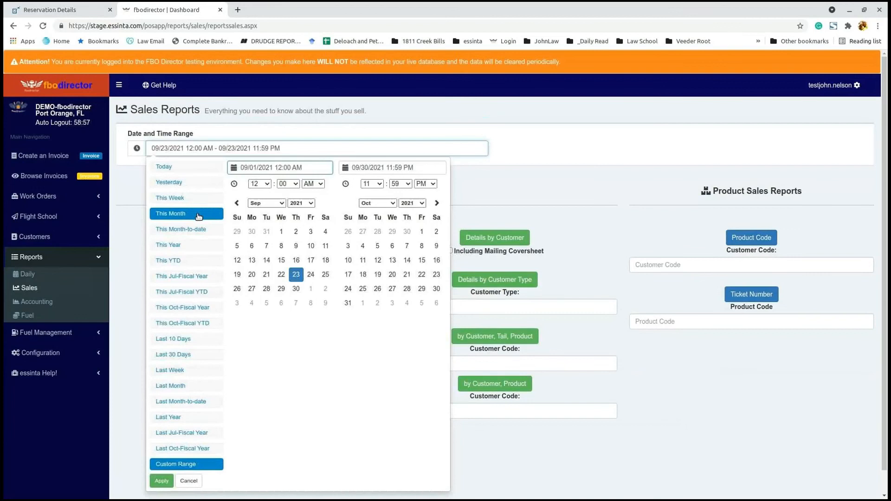
pyautogui.click(199, 216)
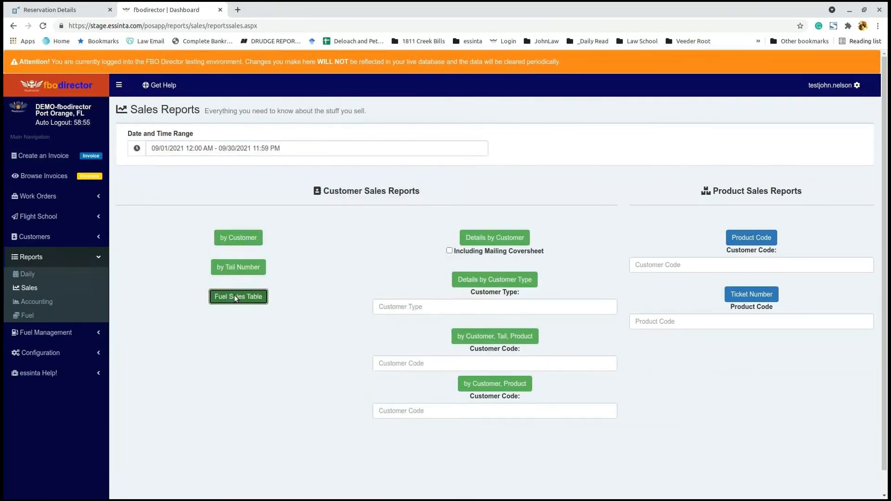
pyautogui.click(235, 297)
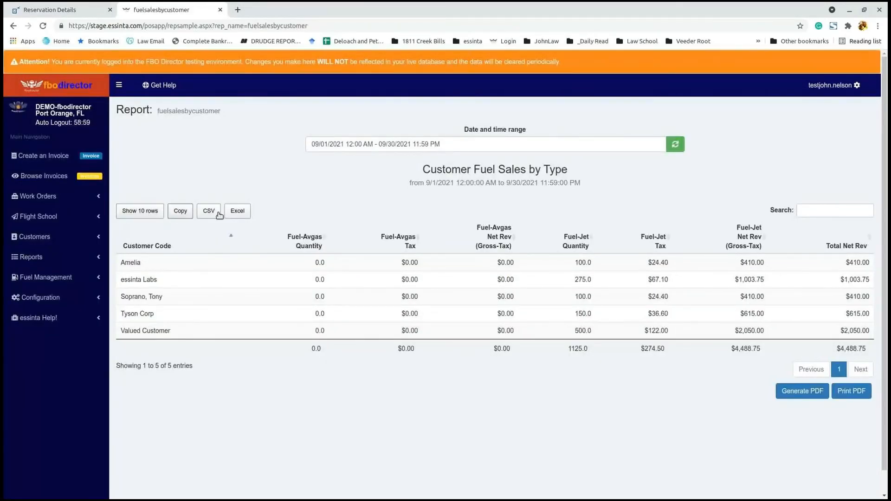
pyautogui.click(240, 212)
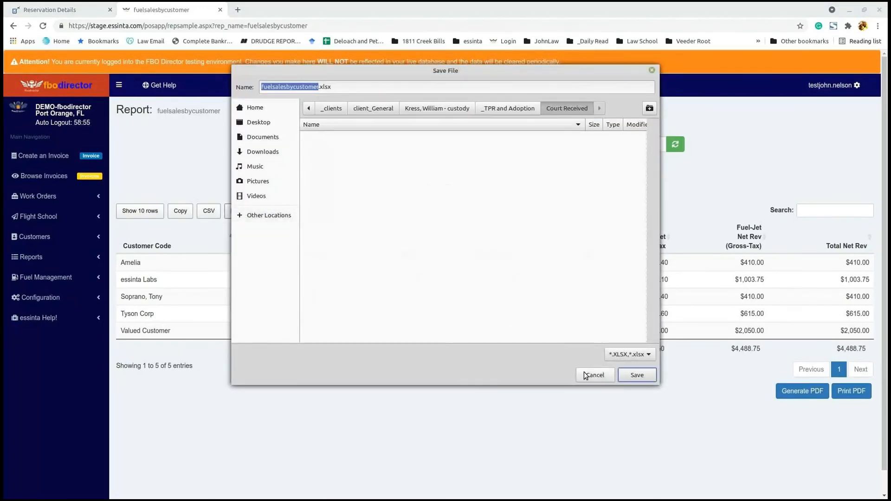
pyautogui.click(586, 376)
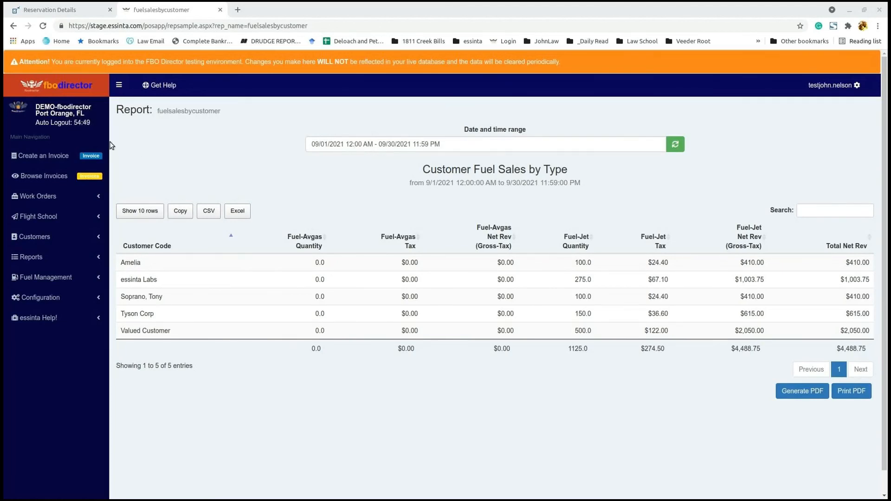
# Step: Make a one-page PDF of the fuel sales report and enter the recipient's e-mail address to send it
pyautogui.click(862, 398)
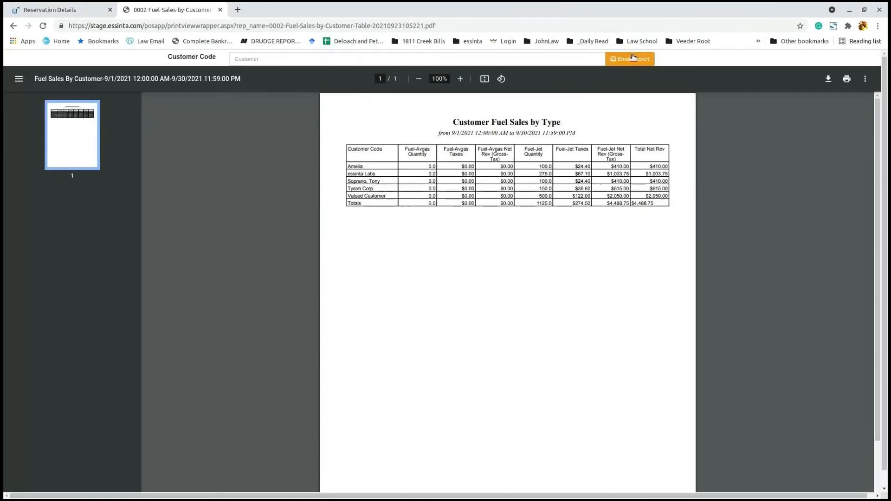
pyautogui.click(634, 57)
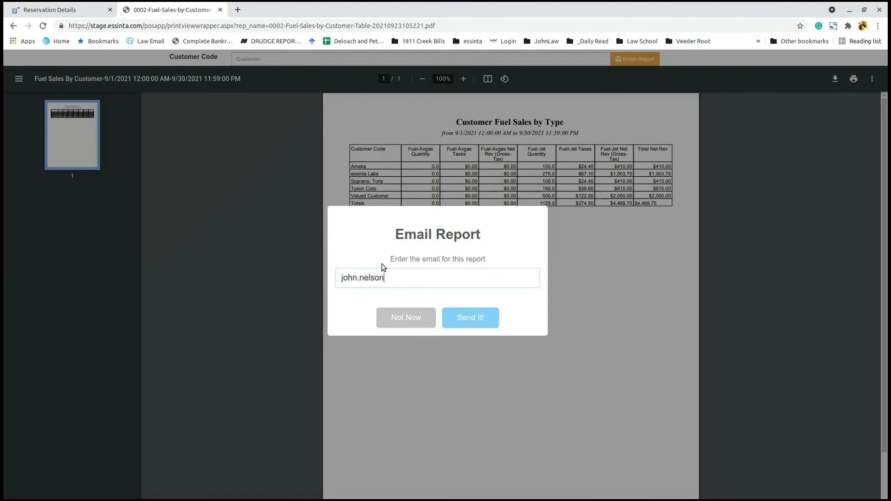
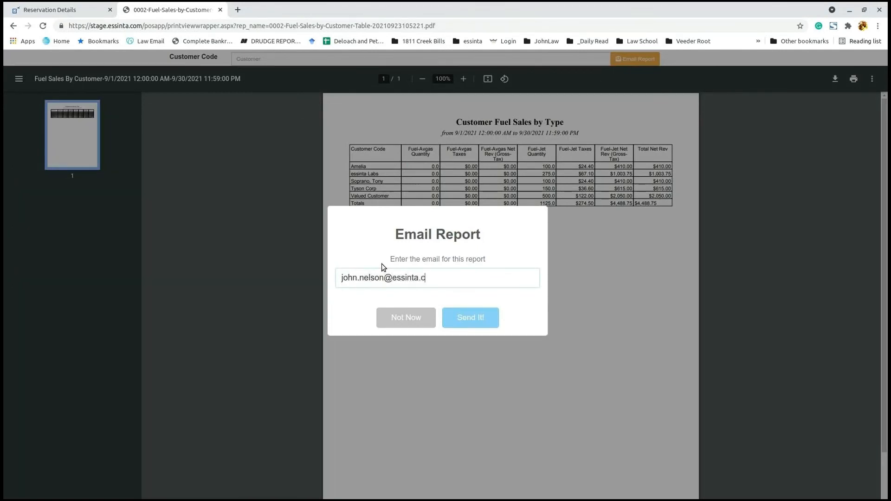